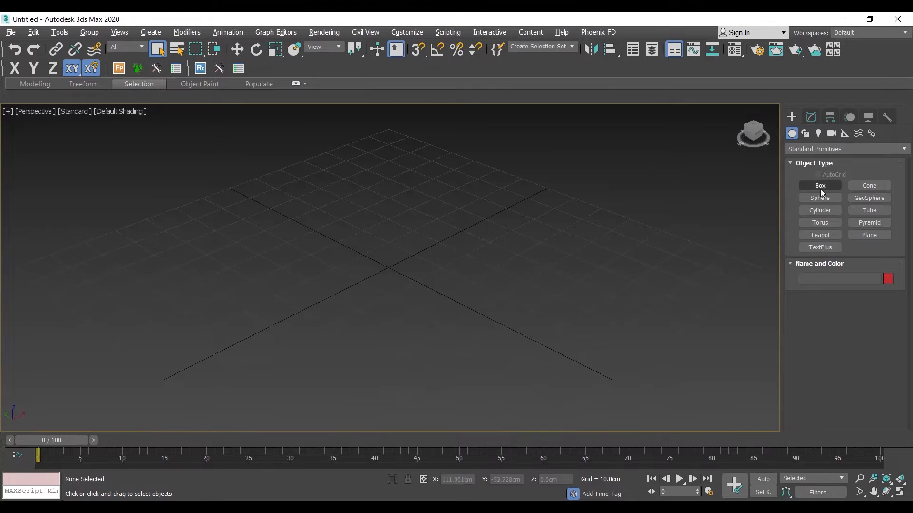
Create two separate boxes on the grid, the second about 61 cm long, 66 cm wide and 40 cm high.
{"action": "left_click", "coordinate": [808, 187]}
{"action": "left_click_drag", "start_coordinate": [76, 258], "coordinate": [346, 267]}
{"action": "left_click_drag", "start_coordinate": [436, 259], "coordinate": [763, 252]}
{"action": "left_click", "coordinate": [736, 108]}
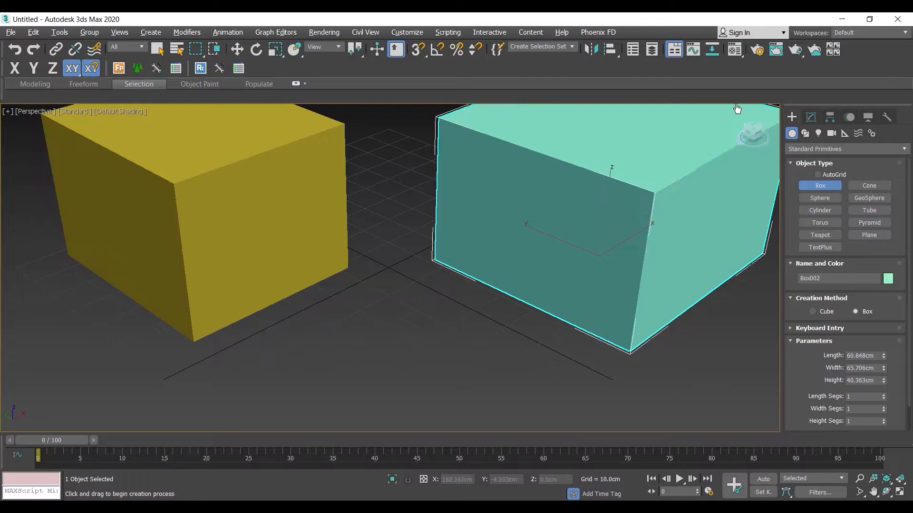
Create a ground plane about 139 × 139 cm spanning the area beneath the two boxes.
{"action": "scroll", "coordinate": [506, 261], "scroll_direction": "down", "scroll_amount": 5}
{"action": "left_click", "coordinate": [869, 235]}
{"action": "middle_click_drag", "start_coordinate": [209, 389], "coordinate": [198, 383]}
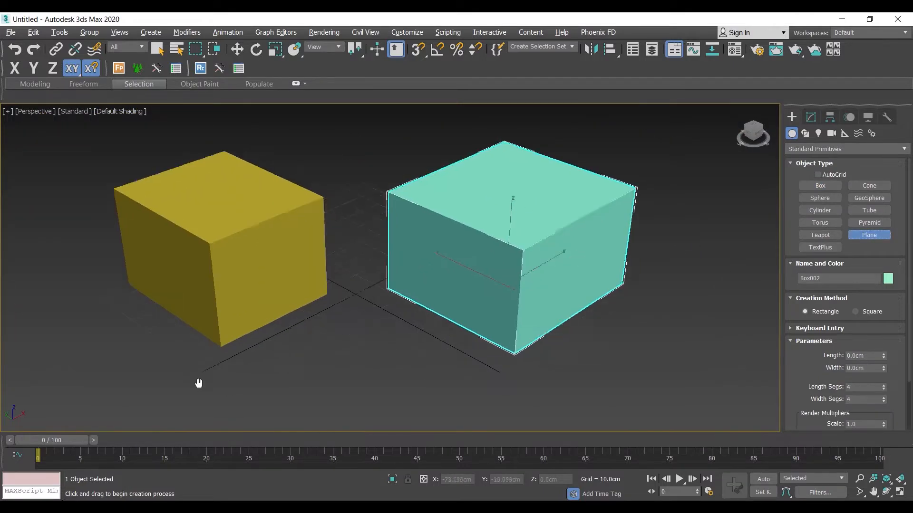
{"action": "scroll", "coordinate": [199, 383], "scroll_direction": "down", "scroll_amount": 3}
{"action": "left_click_drag", "start_coordinate": [244, 419], "coordinate": [284, 233]}
{"action": "scroll", "coordinate": [420, 254], "scroll_direction": "up", "scroll_amount": 4}
{"action": "middle_click_drag", "start_coordinate": [364, 231], "coordinate": [216, 229]}
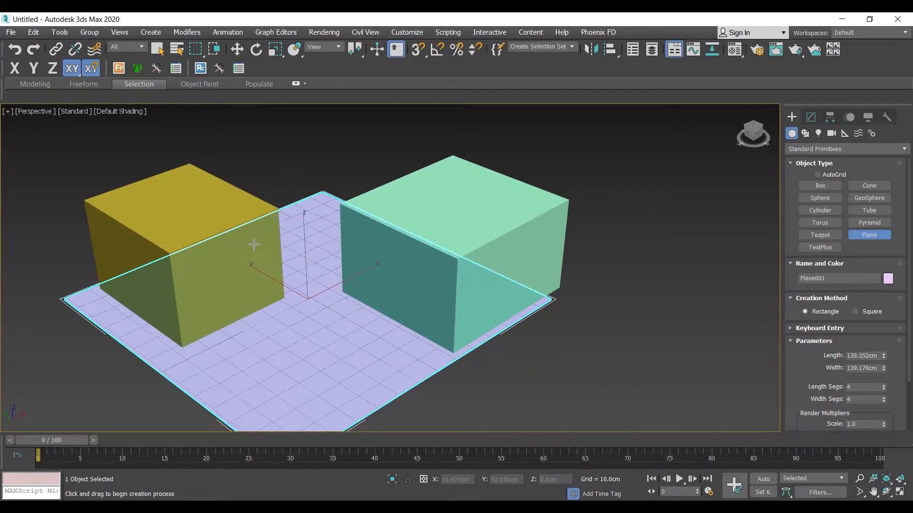
Open the Material Editor and assign the cyan material to the plane, beige to the green box and pink to the yellow box.
{"action": "key", "text": "m"}
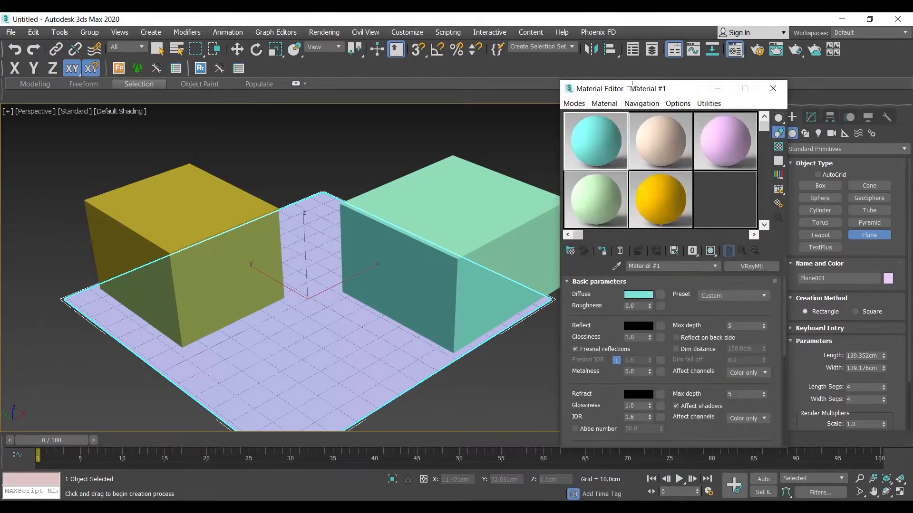
{"action": "left_click_drag", "start_coordinate": [632, 85], "coordinate": [689, 63]}
{"action": "left_click_drag", "start_coordinate": [652, 119], "coordinate": [316, 356]}
{"action": "left_click_drag", "start_coordinate": [725, 112], "coordinate": [458, 200]}
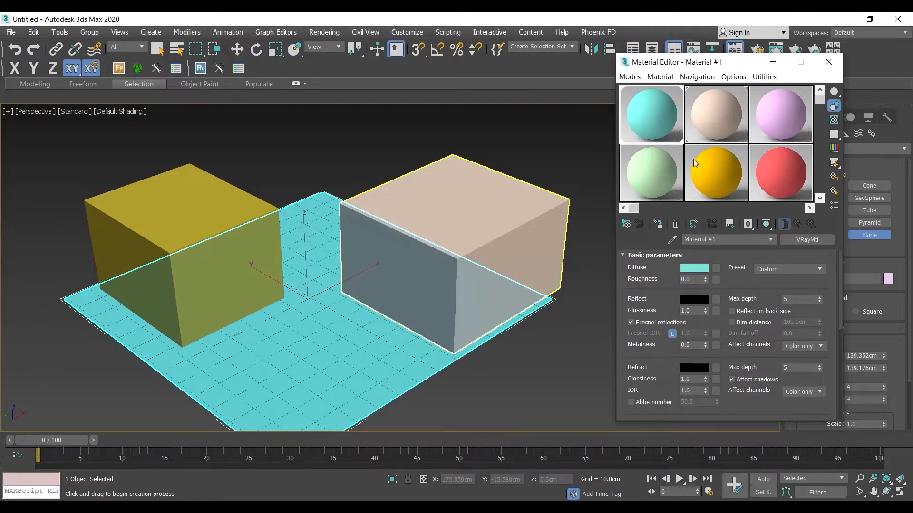
{"action": "left_click_drag", "start_coordinate": [791, 122], "coordinate": [196, 209]}
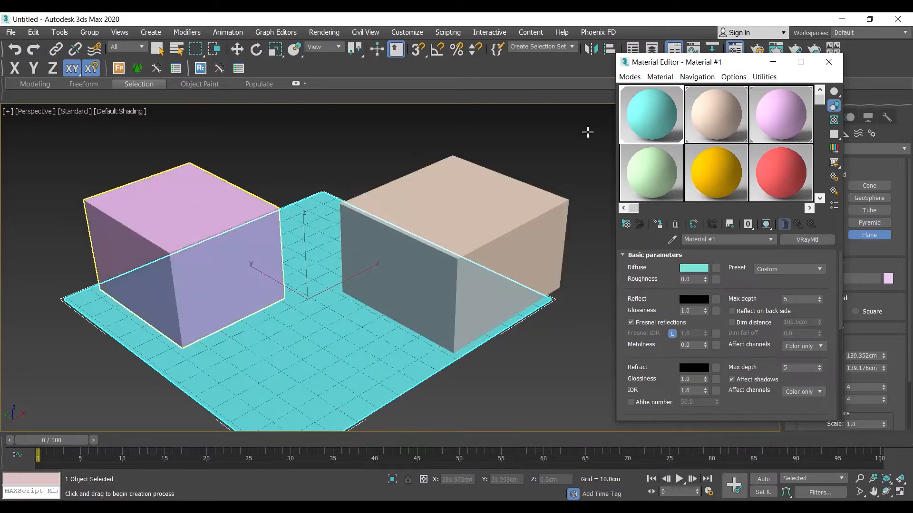
Rename the cyan, beige and pink materials Wood, Brick and Cloth, and end plane creation with nothing selected.
{"action": "left_click", "coordinate": [716, 238]}
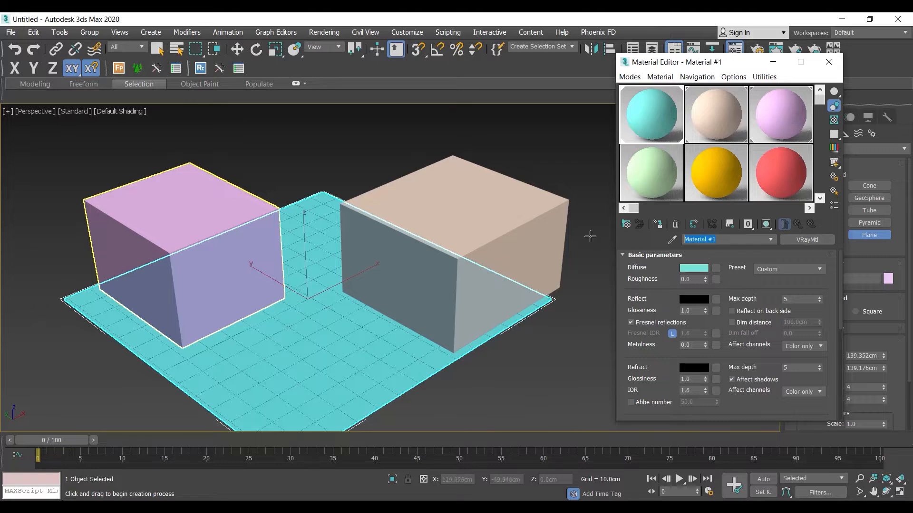
{"action": "type", "text": "Wood"}
{"action": "left_click", "coordinate": [713, 125]}
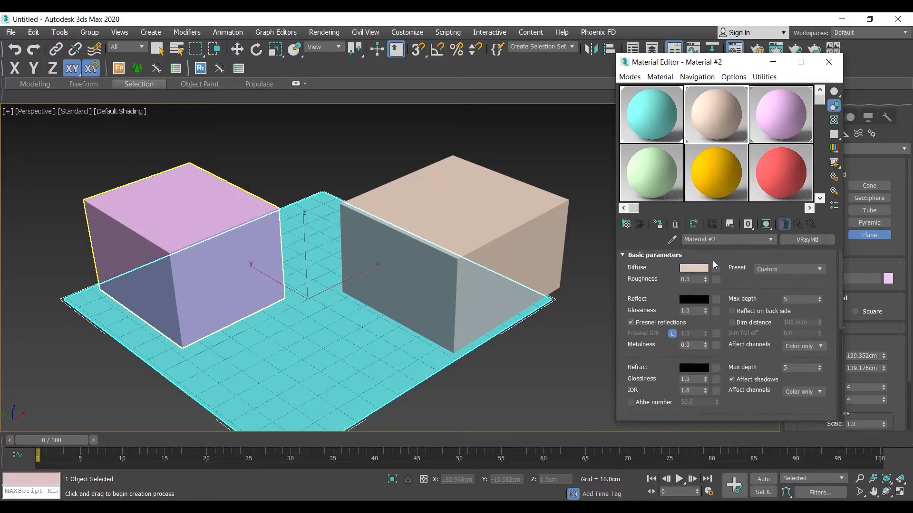
{"action": "type", "text": "Brick"}
{"action": "left_click", "coordinate": [773, 107]}
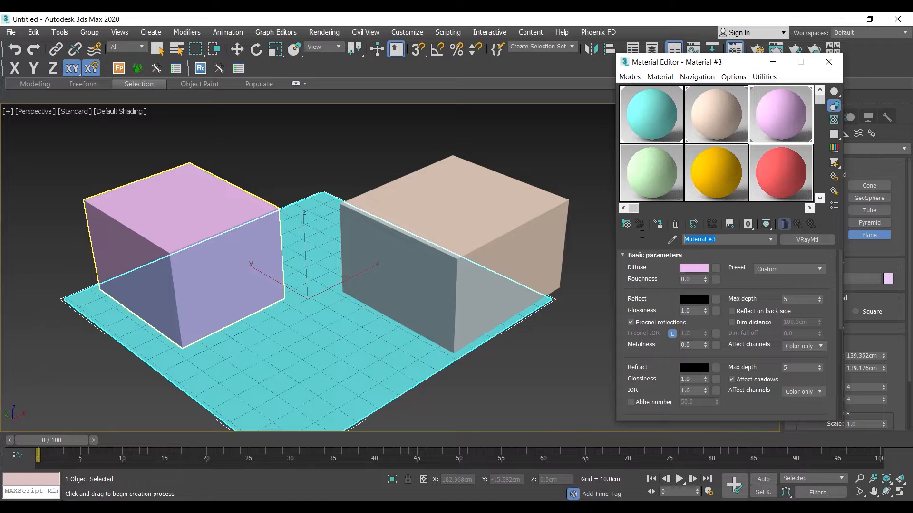
{"action": "type", "text": "Cloth"}
{"action": "middle_click_drag", "start_coordinate": [366, 226], "coordinate": [334, 170]}
{"action": "right_click", "coordinate": [341, 149]}
{"action": "left_click", "coordinate": [340, 149]}
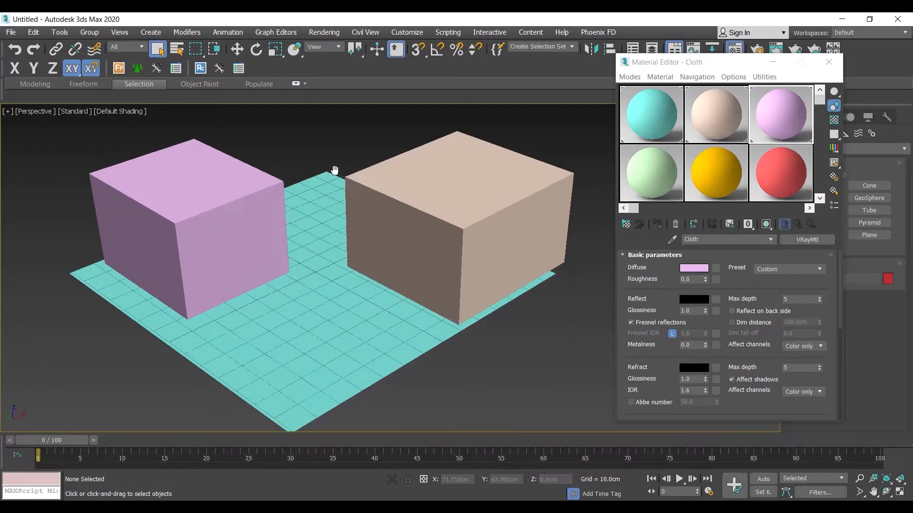
Examine the Cloth material's basic parameters, including the diffuse, reflection and refraction settings.
{"action": "middle_click_drag", "start_coordinate": [217, 293], "coordinate": [295, 278]}
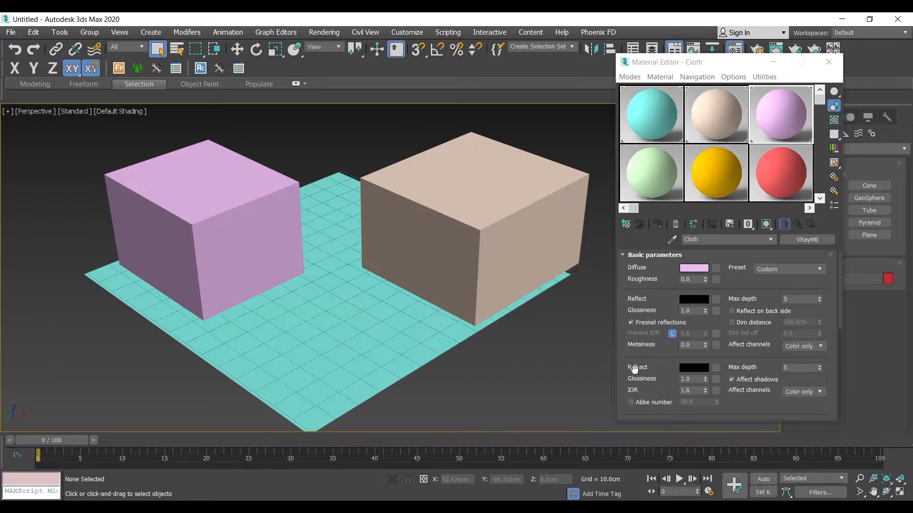
{"action": "left_click_drag", "start_coordinate": [656, 366], "coordinate": [658, 265]}
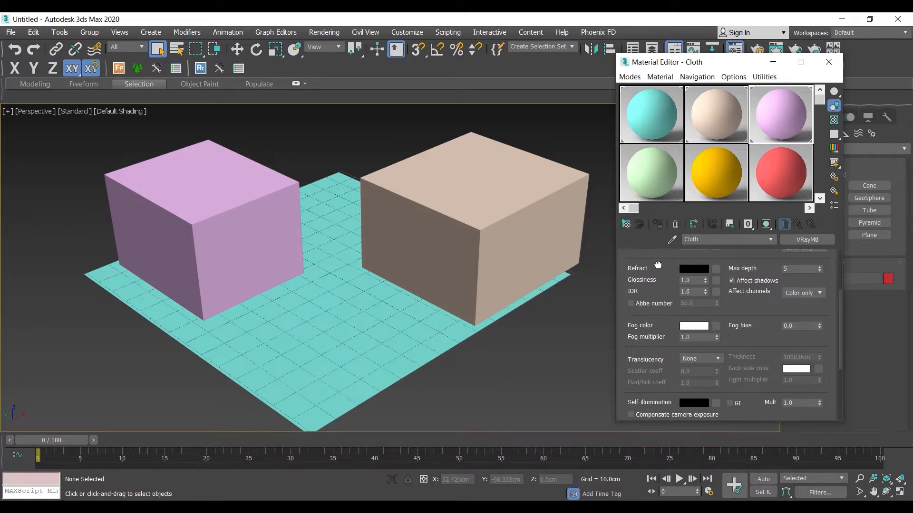
{"action": "scroll", "coordinate": [657, 265], "scroll_direction": "up", "scroll_amount": 3}
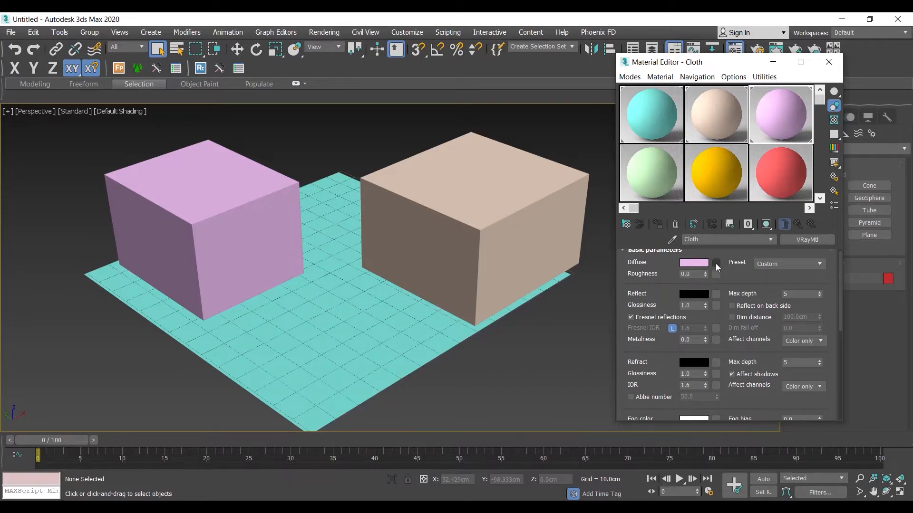
{"action": "scroll", "coordinate": [665, 281], "scroll_direction": "down", "scroll_amount": 1}
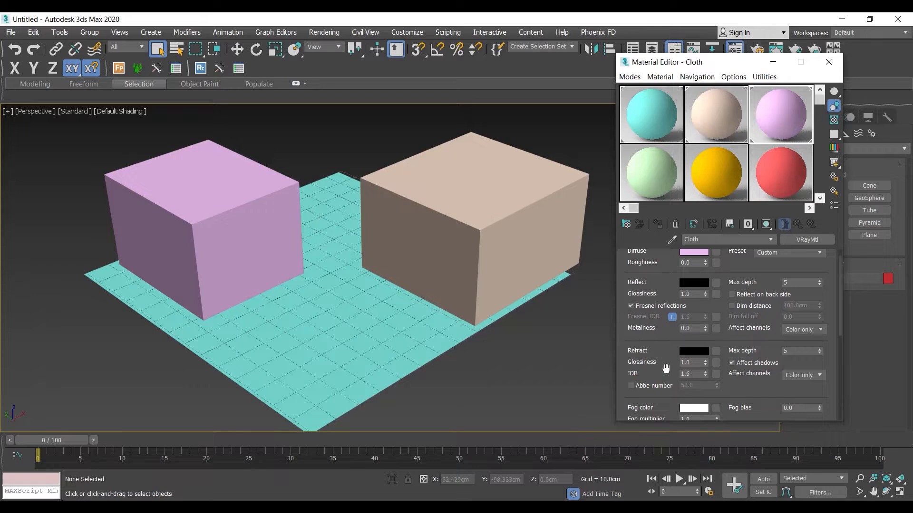
{"action": "scroll", "coordinate": [663, 271], "scroll_direction": "up", "scroll_amount": 1}
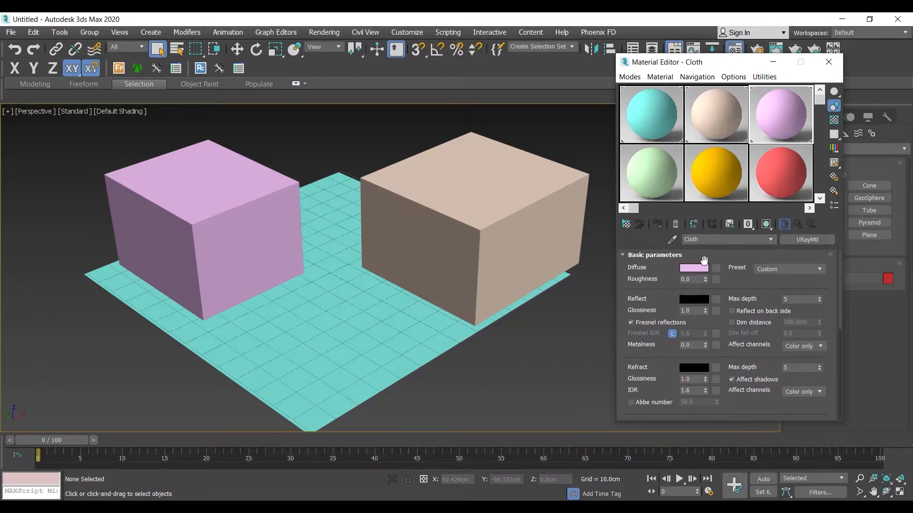
{"action": "scroll", "coordinate": [713, 371], "scroll_direction": "down", "scroll_amount": 4}
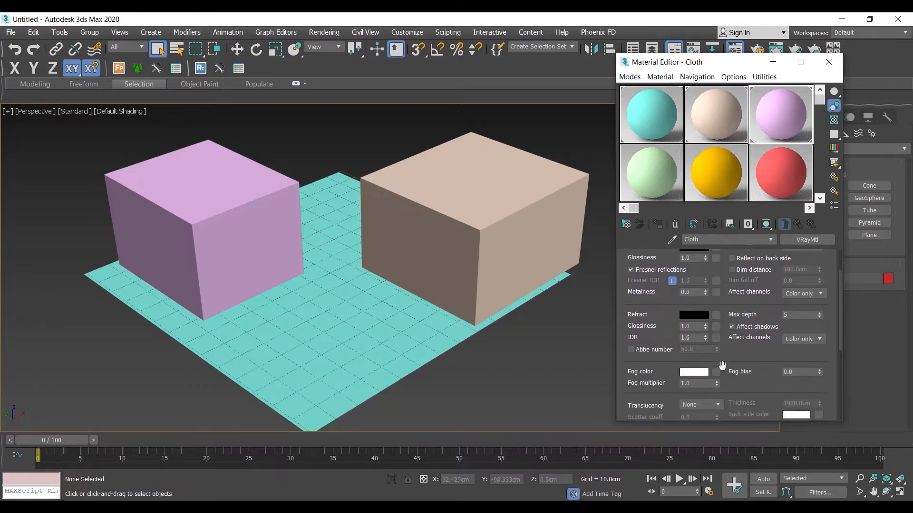
{"action": "scroll", "coordinate": [661, 352], "scroll_direction": "down", "scroll_amount": 12}
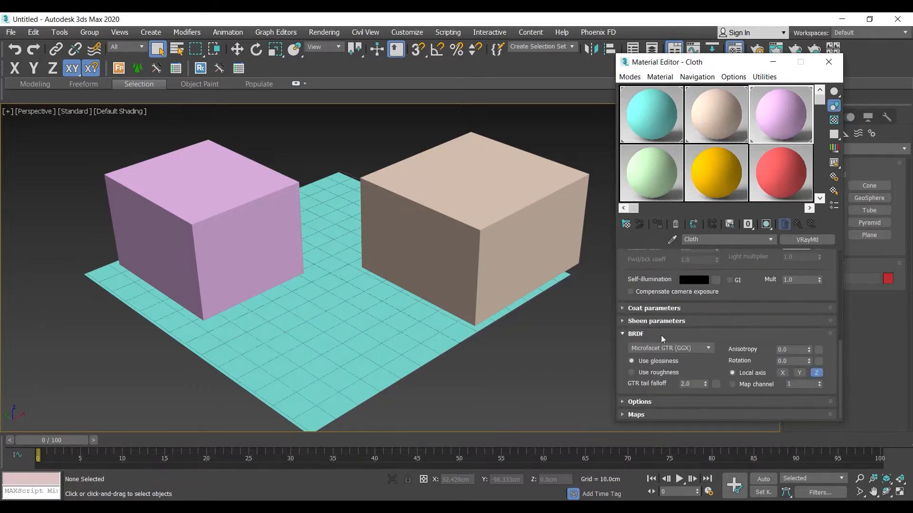
Collapse the Cloth material's Sheen and BRDF parameter groups and expand its Maps group.
{"action": "left_click", "coordinate": [648, 325]}
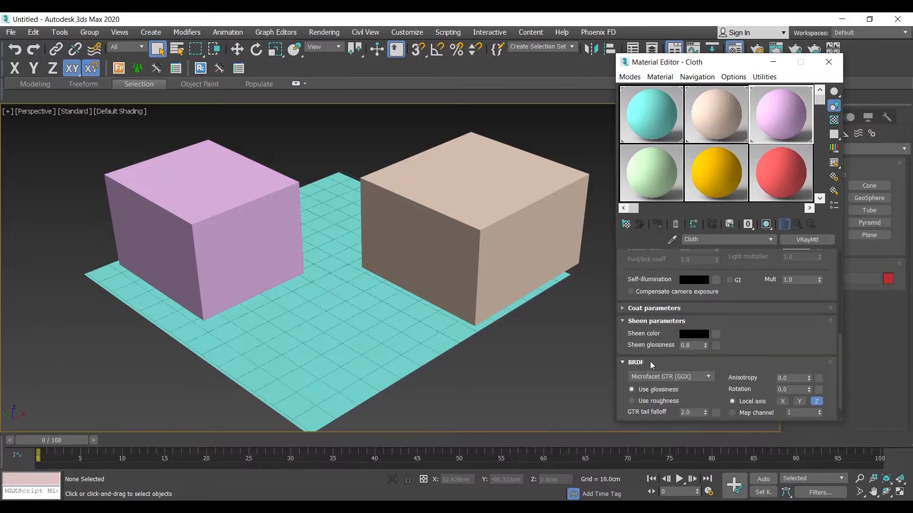
{"action": "left_click", "coordinate": [649, 323]}
{"action": "left_click", "coordinate": [646, 334]}
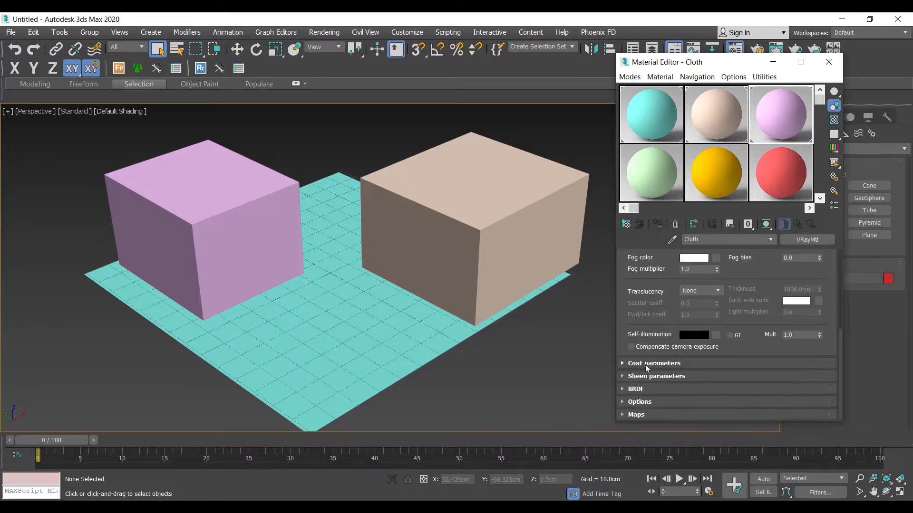
{"action": "left_click", "coordinate": [637, 414]}
Examine the Cloth material's list of map slots and compare it with the basic parameters.
{"action": "scroll", "coordinate": [664, 382], "scroll_direction": "up", "scroll_amount": 2}
{"action": "scroll", "coordinate": [664, 382], "scroll_direction": "up", "scroll_amount": 1}
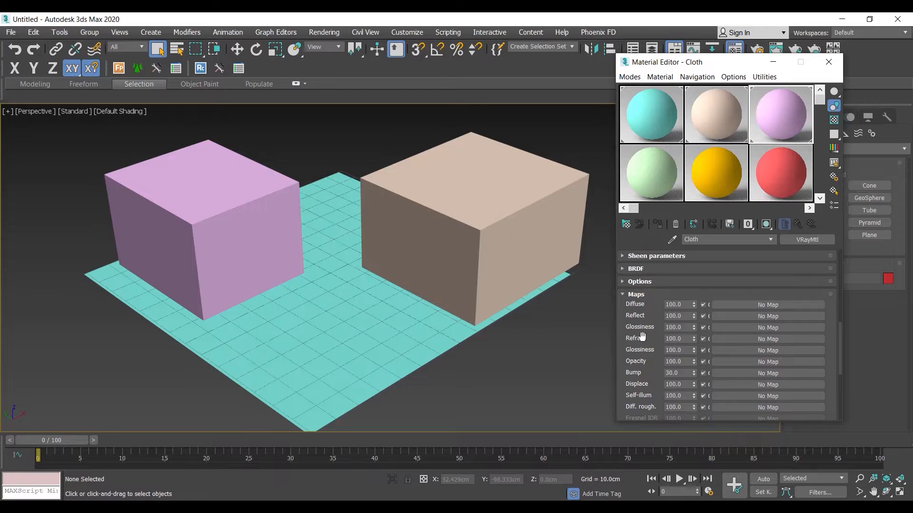
{"action": "left_click_drag", "start_coordinate": [657, 346], "coordinate": [638, 295]}
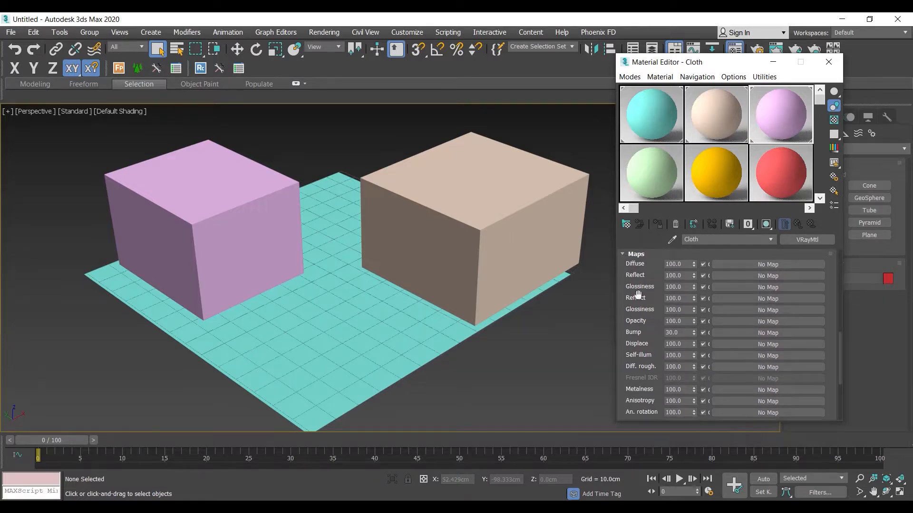
{"action": "left_click_drag", "start_coordinate": [650, 333], "coordinate": [649, 298]}
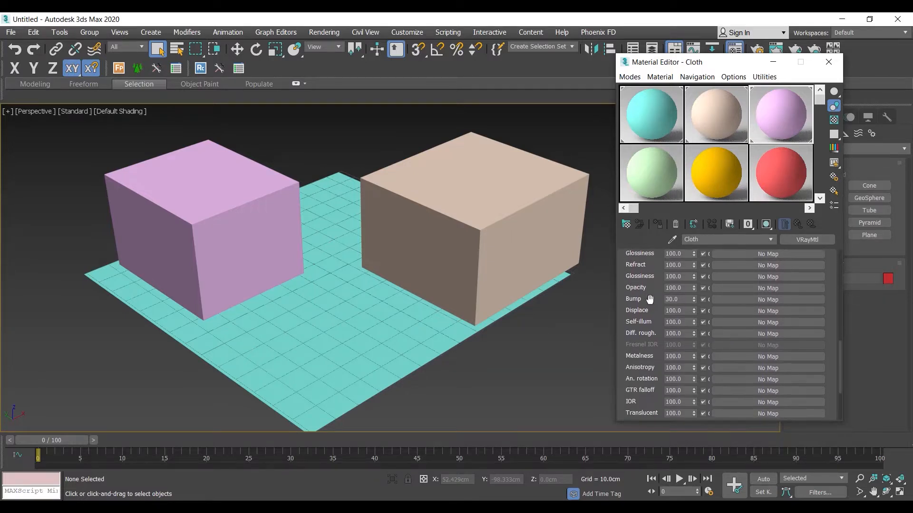
{"action": "mouse_move", "coordinate": [657, 337]}
{"action": "left_mouse_down"}
{"action": "mouse_move", "coordinate": [665, 176]}
{"action": "mouse_move", "coordinate": [673, 337]}
{"action": "left_mouse_up"}
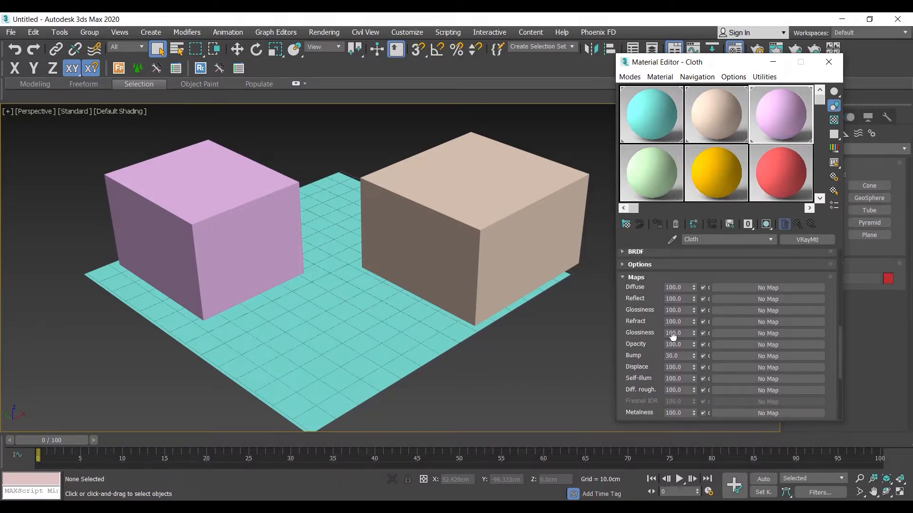
{"action": "scroll", "coordinate": [672, 335], "scroll_direction": "up", "scroll_amount": 3}
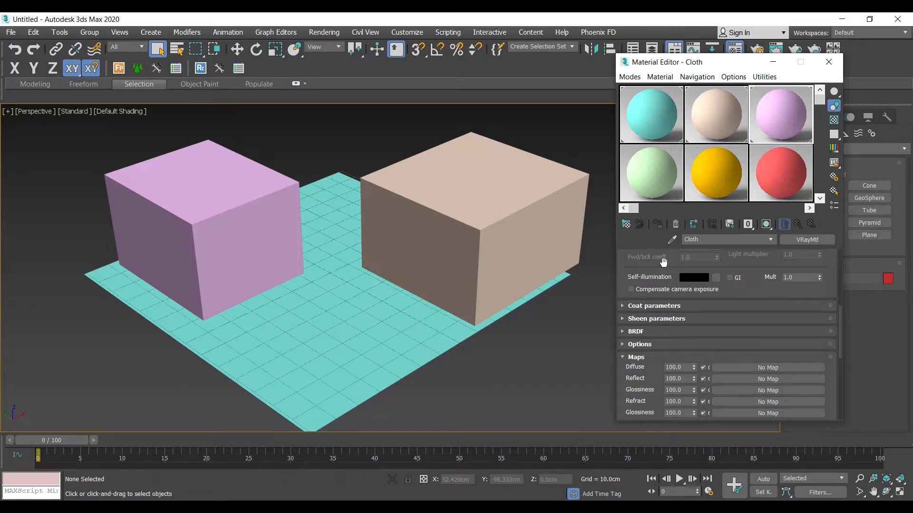
{"action": "scroll", "coordinate": [673, 266], "scroll_direction": "up", "scroll_amount": 7}
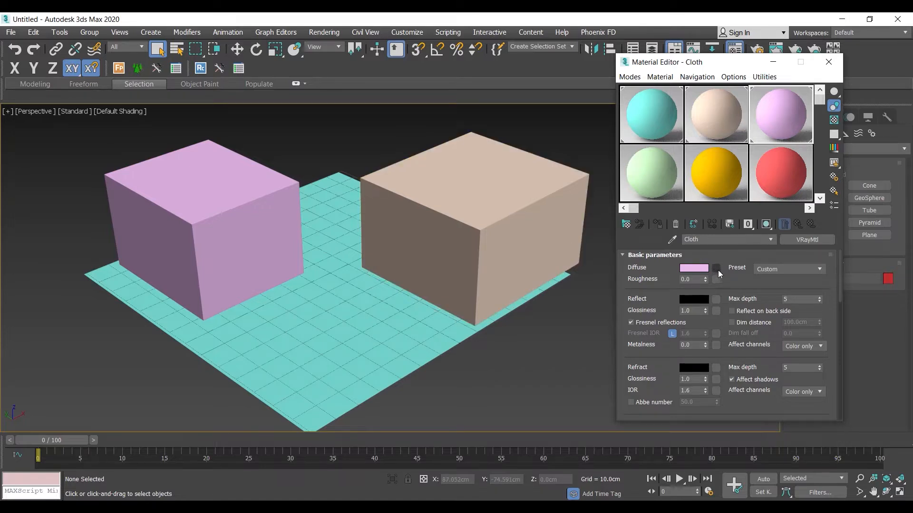
Search the maps for bitmap and choose the Bitmap map for the Cloth material's Diffuse slot.
{"action": "scroll", "coordinate": [679, 301], "scroll_direction": "down", "scroll_amount": 10}
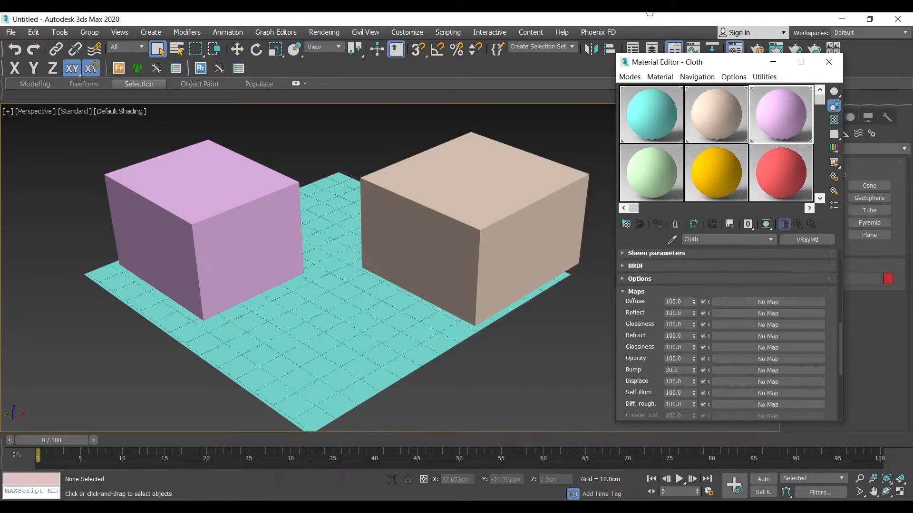
{"action": "left_click", "coordinate": [763, 302]}
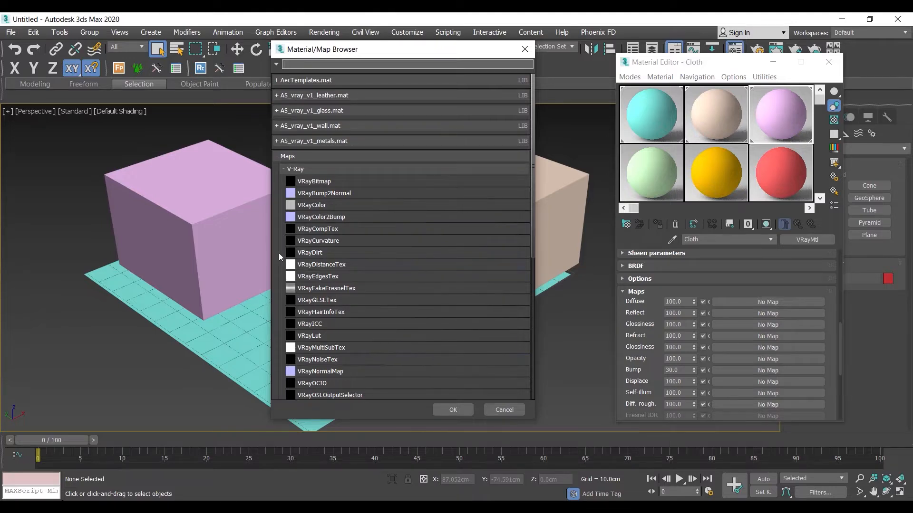
{"action": "left_click", "coordinate": [297, 167]}
{"action": "left_click", "coordinate": [292, 157]}
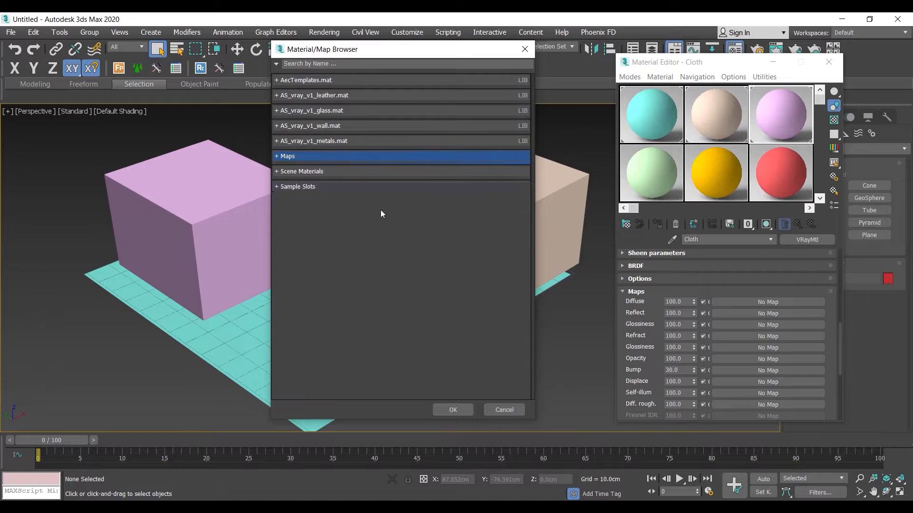
{"action": "left_click", "coordinate": [307, 62]}
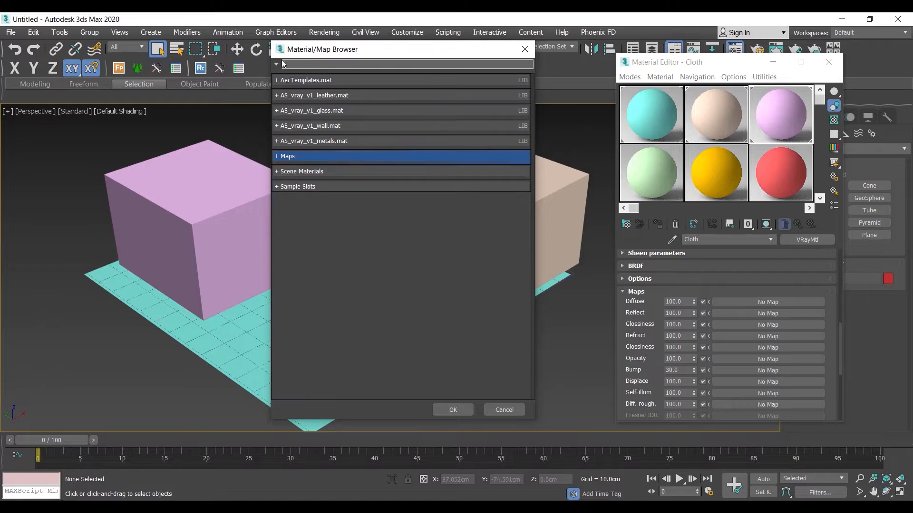
{"action": "type", "text": "b"}
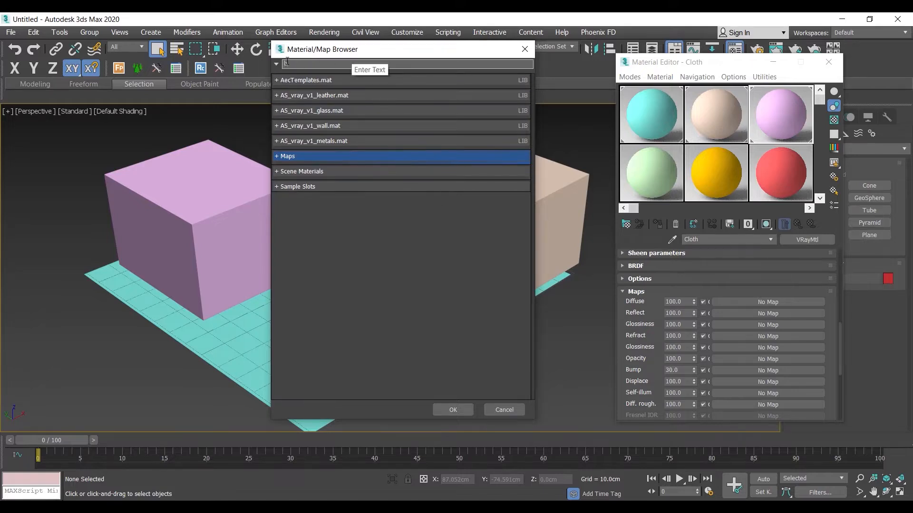
{"action": "type", "text": "itmap"}
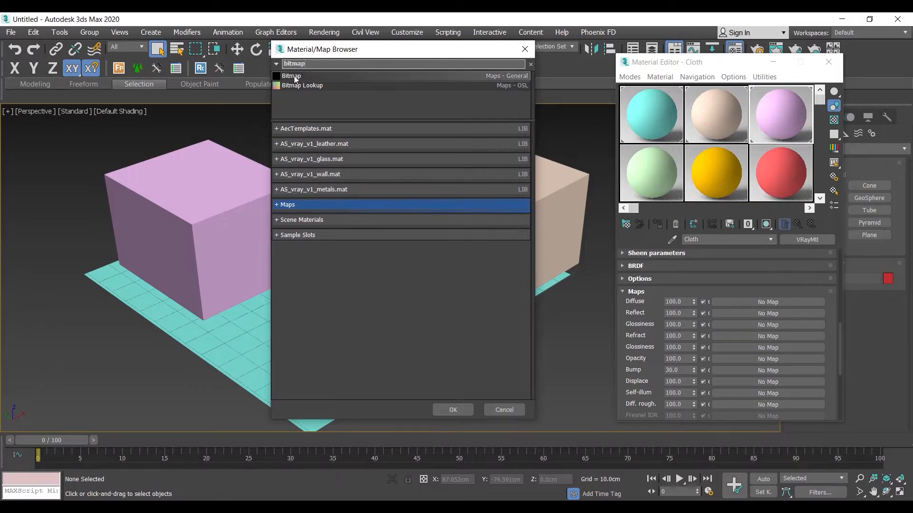
{"action": "left_click", "coordinate": [294, 78]}
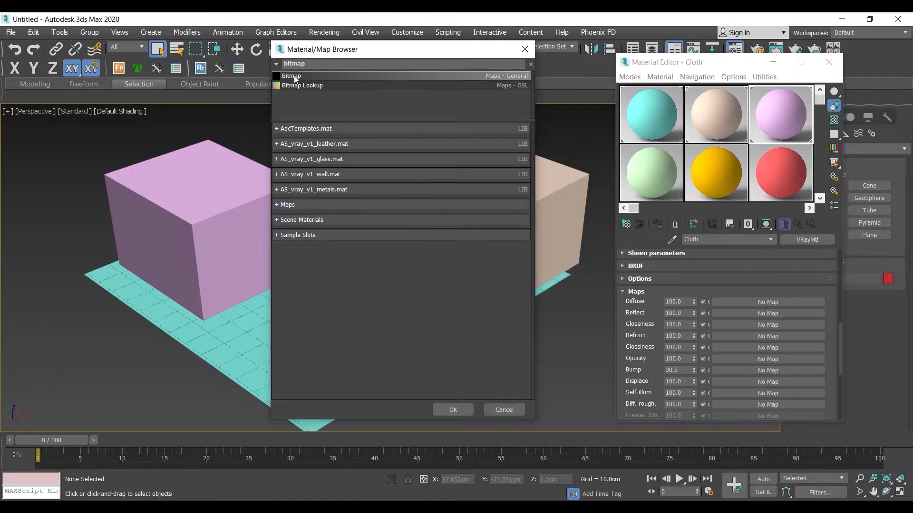
{"action": "double_click", "coordinate": [302, 79]}
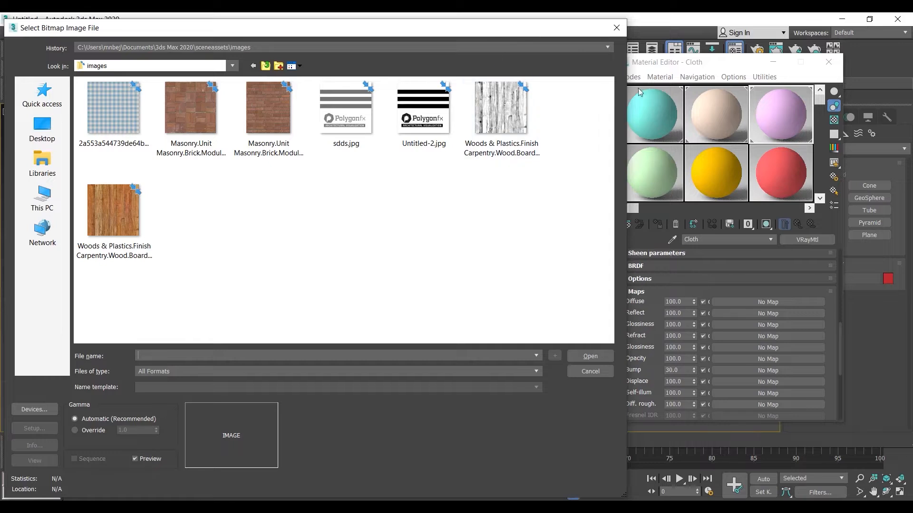
Load the blue checkered image 2a553a544739de64bd66936e475965c8.png as the Cloth material's diffuse bitmap.
{"action": "left_click_drag", "start_coordinate": [491, 31], "coordinate": [485, 119]}
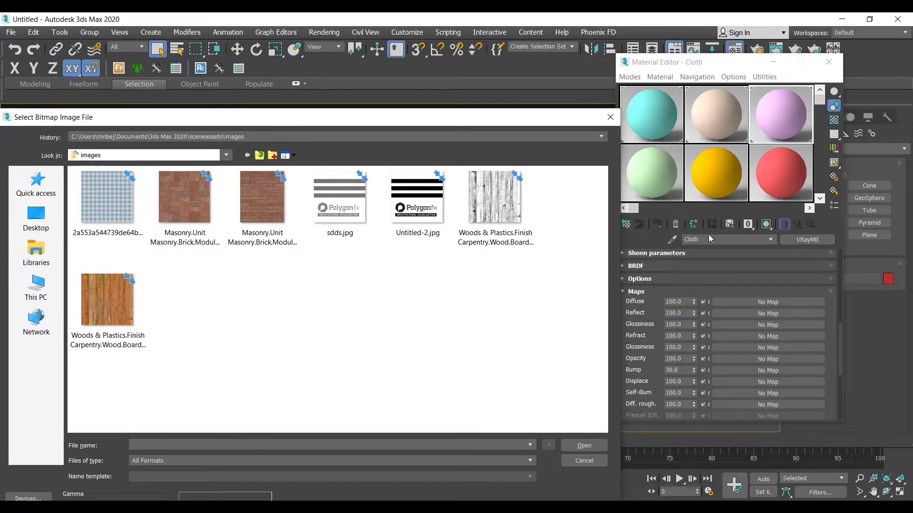
{"action": "left_click_drag", "start_coordinate": [366, 117], "coordinate": [394, 57]}
{"action": "left_click", "coordinate": [142, 152]}
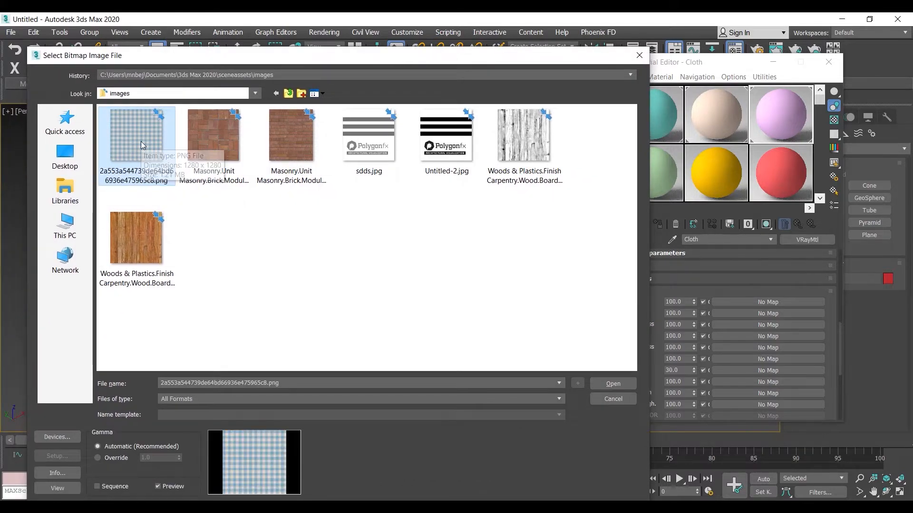
{"action": "left_click", "coordinate": [618, 384]}
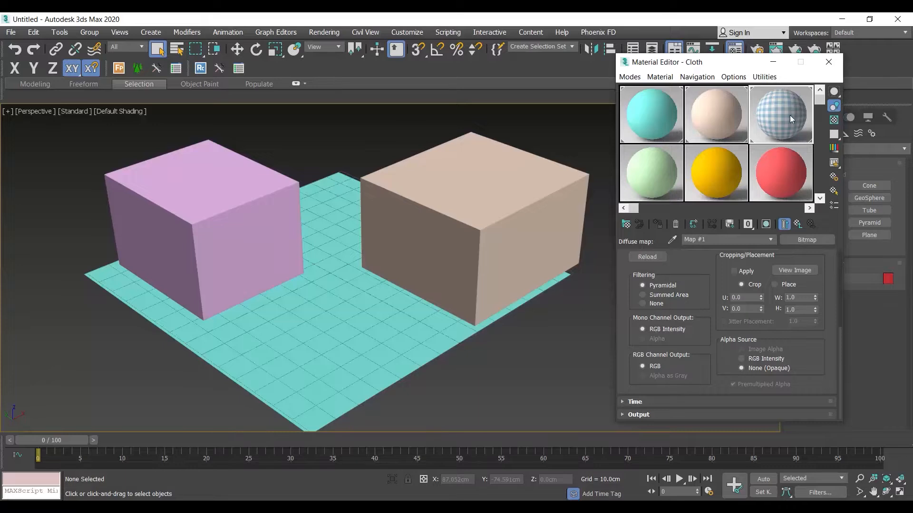
Preview the Cloth material enlarged, and show its checkered texture on the purple box in the viewport.
{"action": "double_click", "coordinate": [789, 115]}
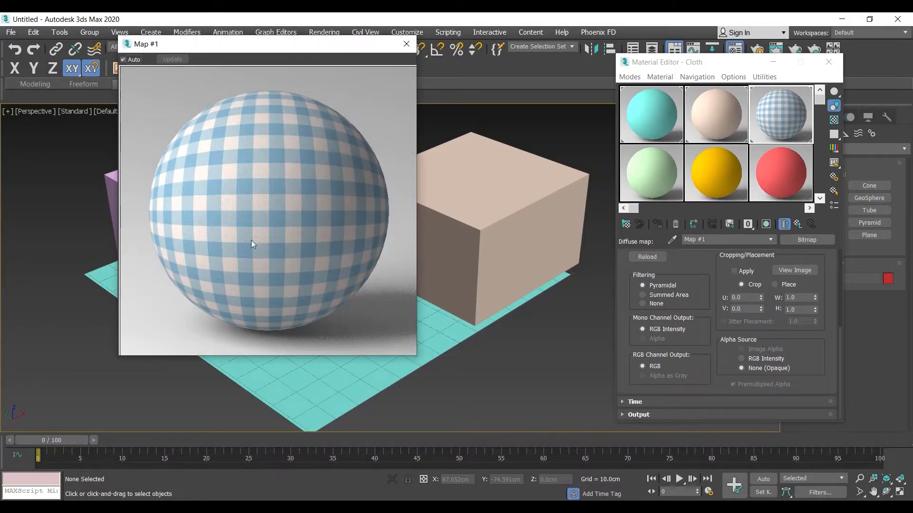
{"action": "left_click", "coordinate": [406, 43]}
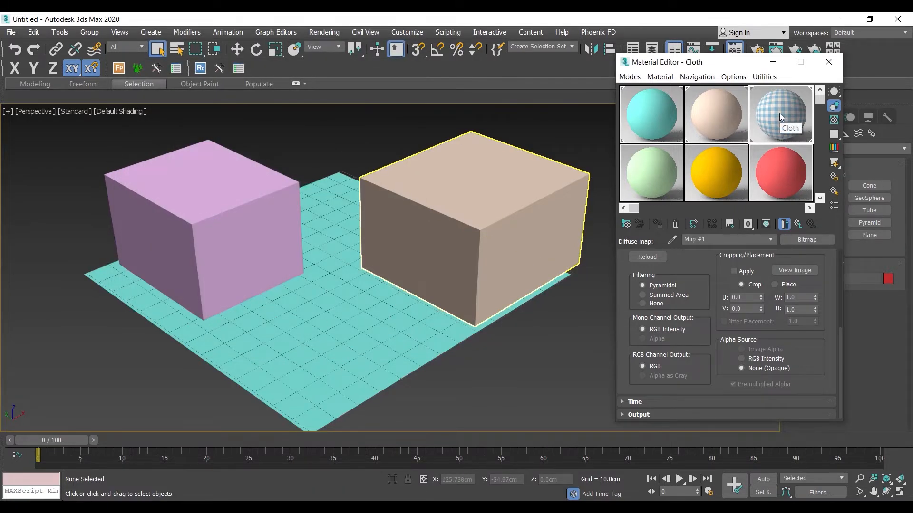
{"action": "left_click", "coordinate": [233, 203]}
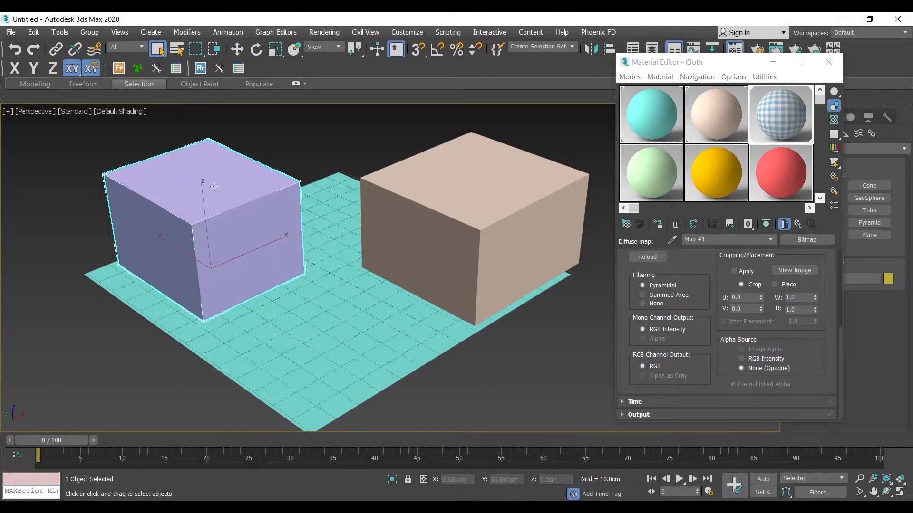
{"action": "left_click", "coordinate": [766, 224]}
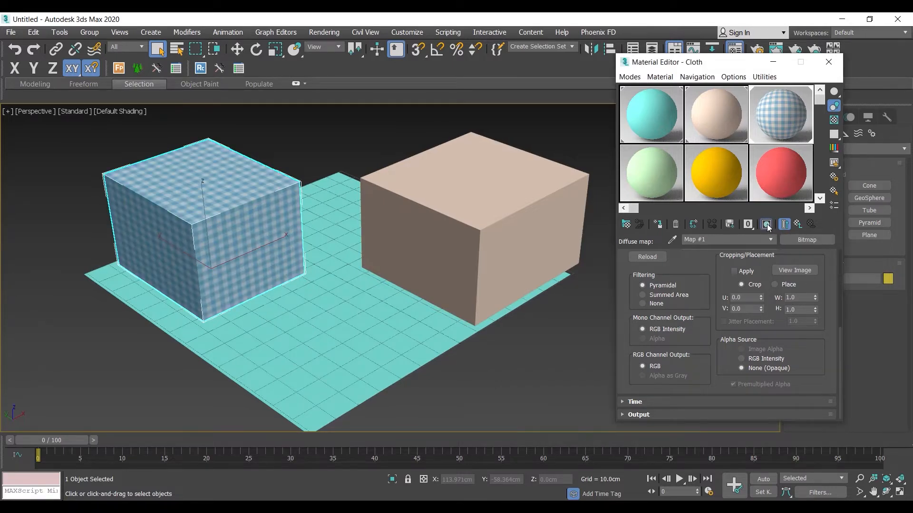
{"action": "left_click", "coordinate": [766, 224]}
{"action": "left_click", "coordinate": [766, 225]}
{"action": "key", "text": "z"}
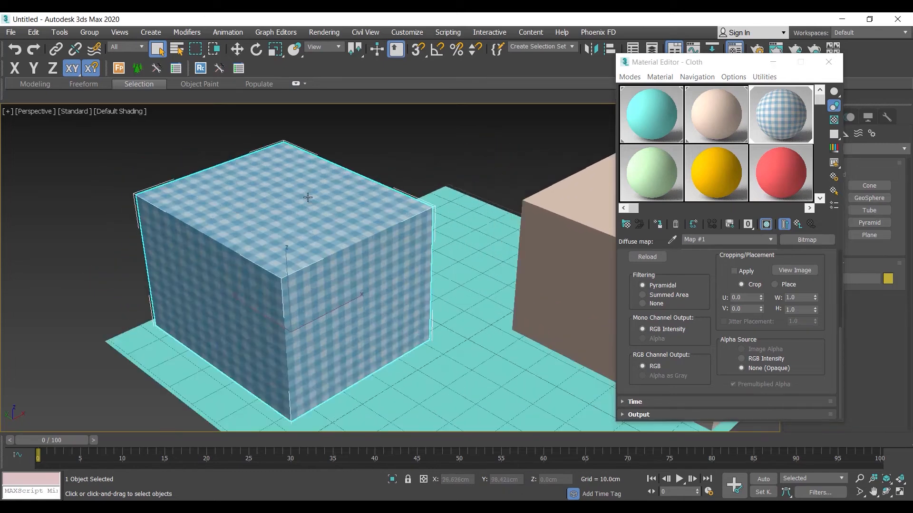
{"action": "left_click", "coordinate": [380, 157]}
{"action": "scroll", "coordinate": [270, 251], "scroll_direction": "up", "scroll_amount": 4}
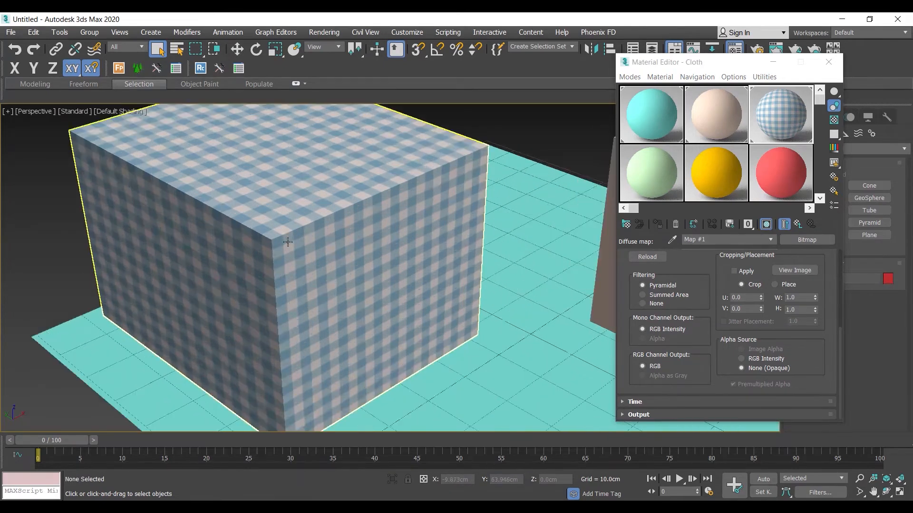
{"action": "middle_click_drag", "start_coordinate": [270, 251], "coordinate": [249, 257]}
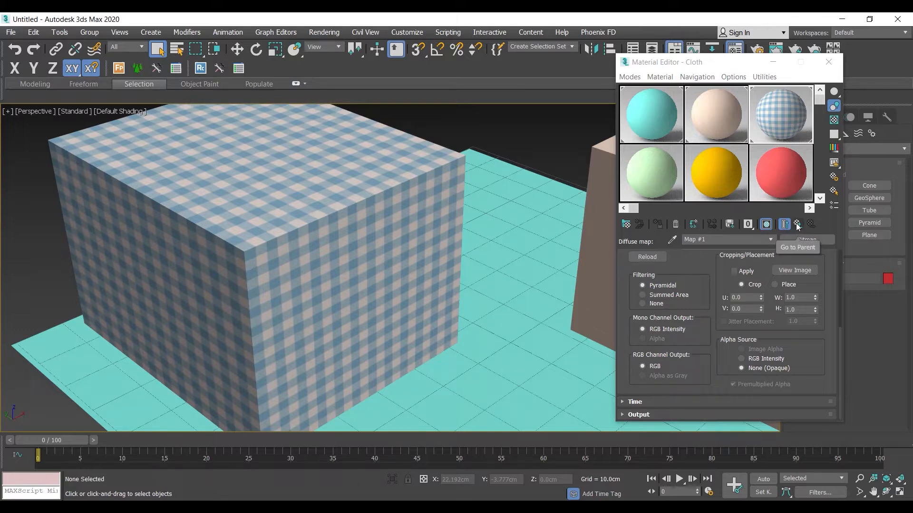
Return to the Cloth material's parameters, check its Diffuse entry among the maps, and reopen the diffuse bitmap's settings.
{"action": "left_click", "coordinate": [770, 240]}
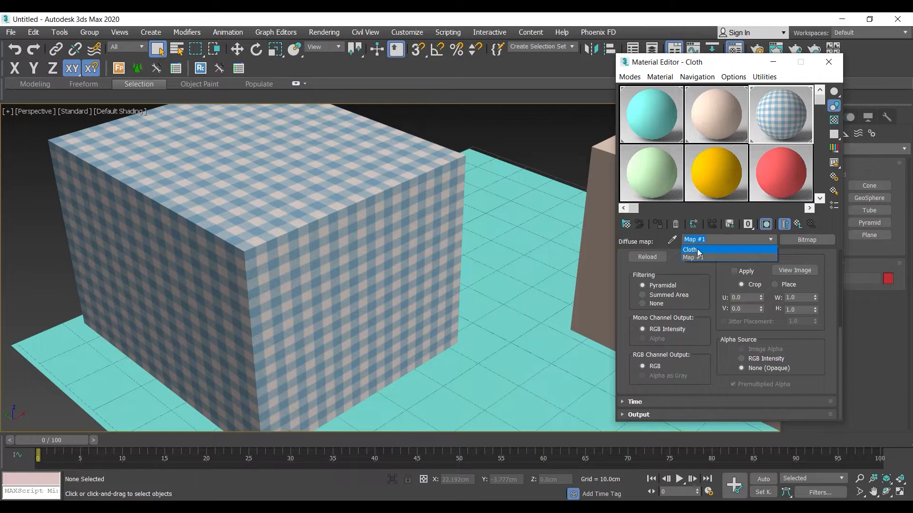
{"action": "left_click", "coordinate": [801, 227]}
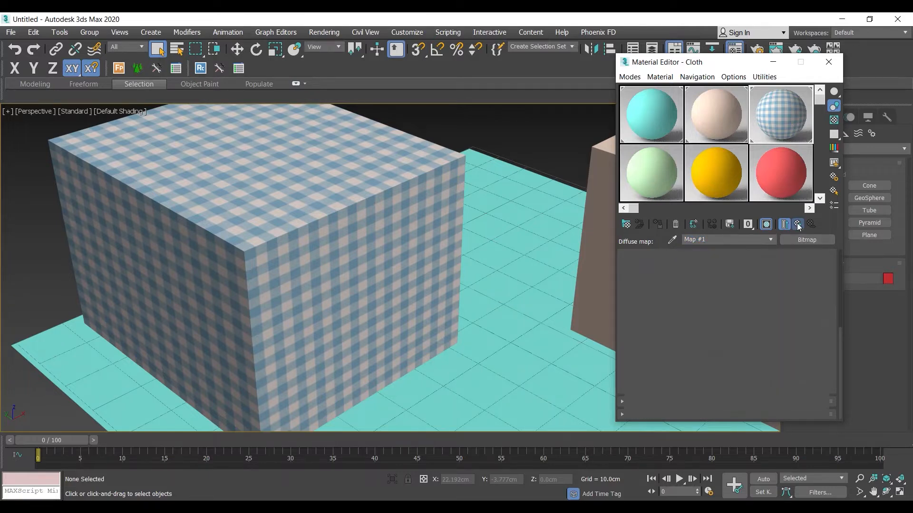
{"action": "left_click", "coordinate": [798, 226]}
{"action": "scroll", "coordinate": [747, 280], "scroll_direction": "up", "scroll_amount": 6}
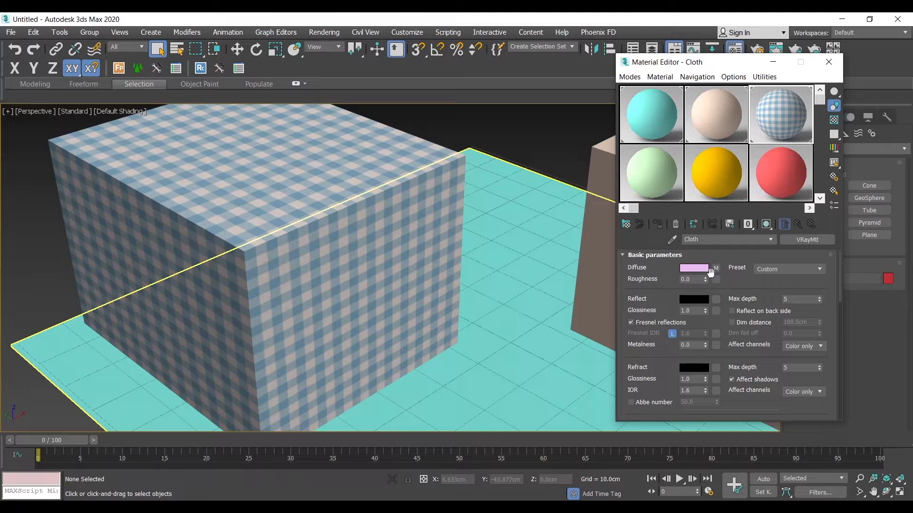
{"action": "left_click_drag", "start_coordinate": [652, 383], "coordinate": [676, 75]}
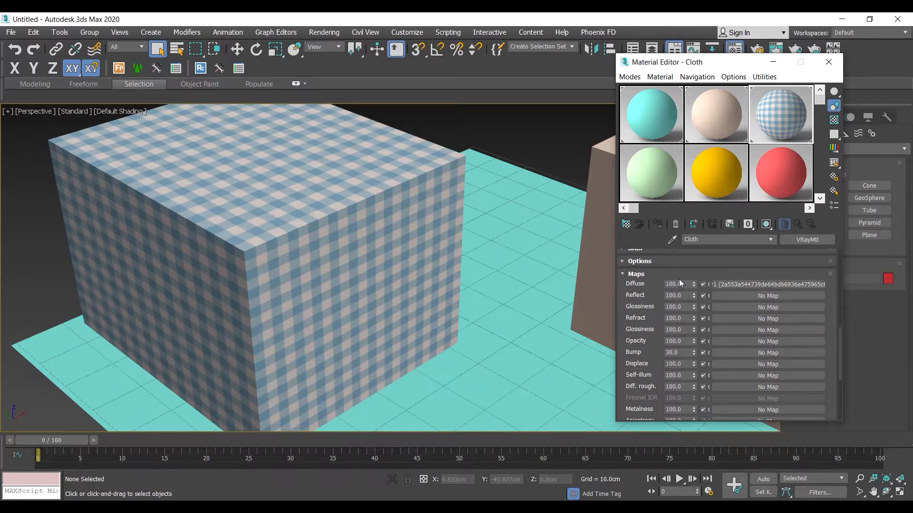
{"action": "scroll", "coordinate": [675, 273], "scroll_direction": "up", "scroll_amount": 10}
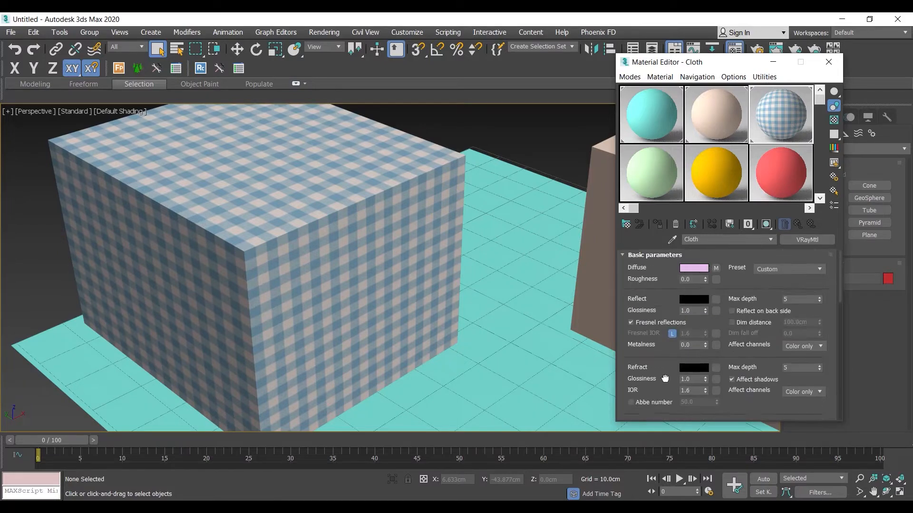
{"action": "left_click", "coordinate": [714, 267]}
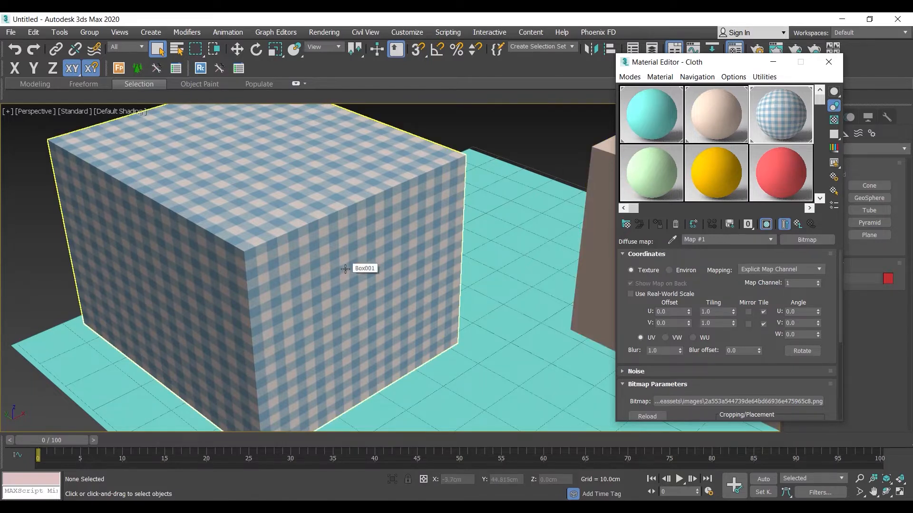
Set the diffuse bitmap's U tiling to 4 and inspect the pattern on the box up close.
{"action": "scroll", "coordinate": [287, 264], "scroll_direction": "up", "scroll_amount": 5}
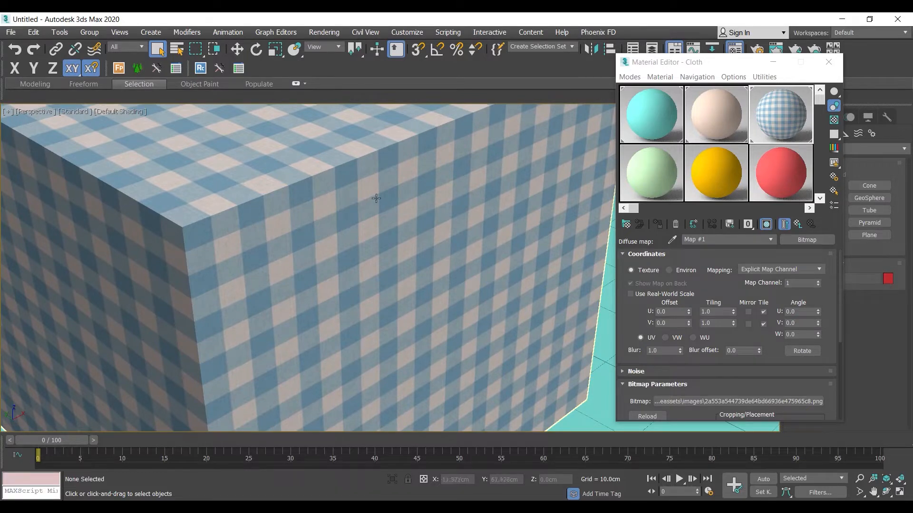
{"action": "left_click_drag", "start_coordinate": [733, 313], "coordinate": [736, 311]}
{"action": "type", "text": "4"}
{"action": "key", "text": "Return"}
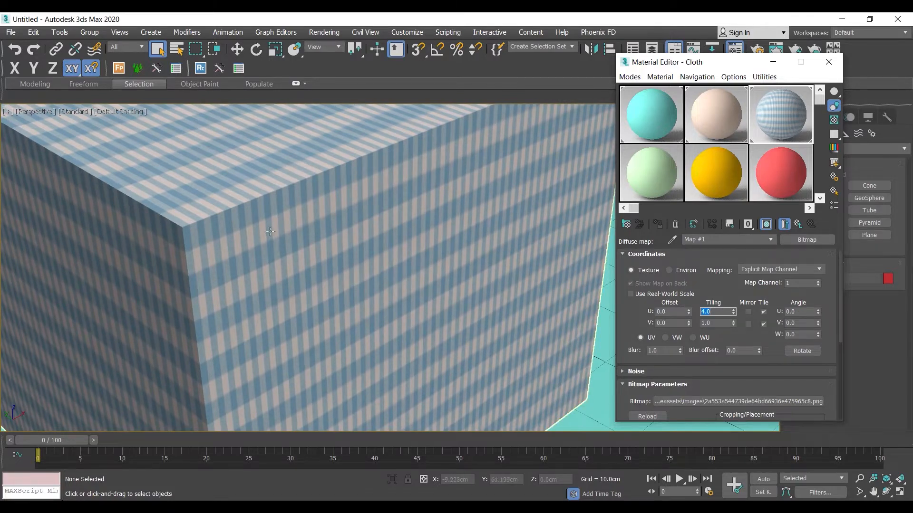
{"action": "scroll", "coordinate": [269, 231], "scroll_direction": "up", "scroll_amount": 5}
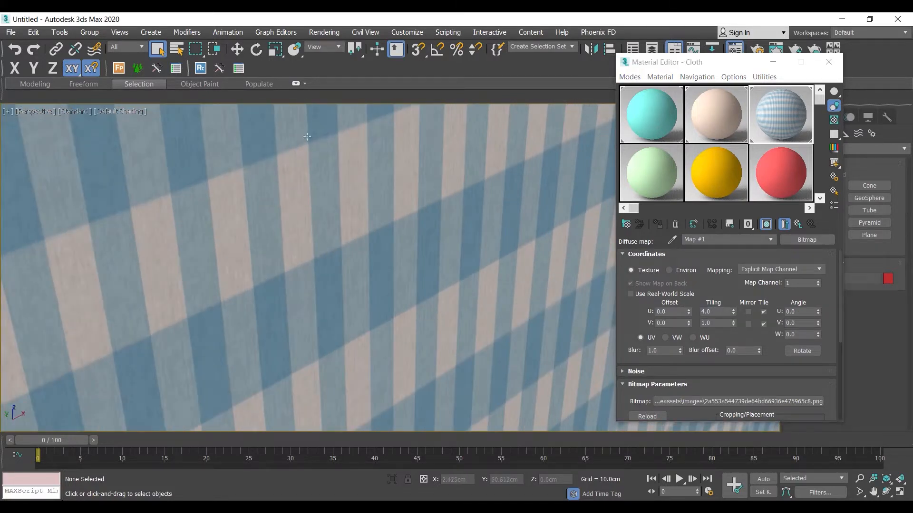
{"action": "scroll", "coordinate": [313, 230], "scroll_direction": "down", "scroll_amount": 6}
{"action": "middle_click_drag", "start_coordinate": [308, 277], "coordinate": [304, 270]}
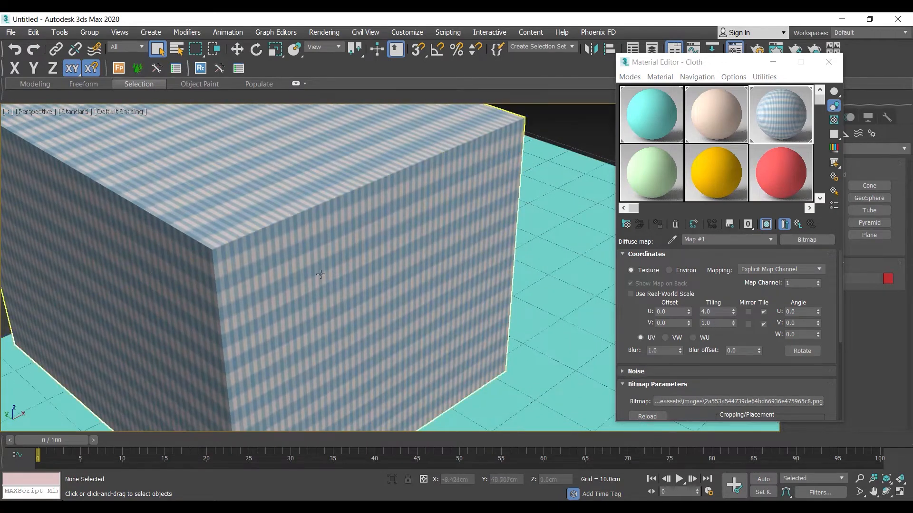
{"action": "scroll", "coordinate": [333, 256], "scroll_direction": "up", "scroll_amount": 3}
{"action": "scroll", "coordinate": [332, 255], "scroll_direction": "up", "scroll_amount": 4}
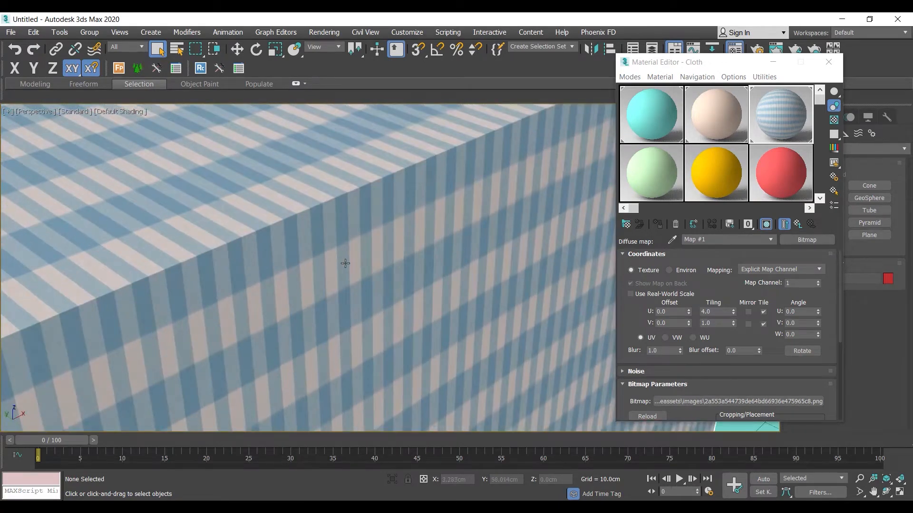
Set the diffuse bitmap's V tiling to 4.
{"action": "double_click", "coordinate": [715, 324]}
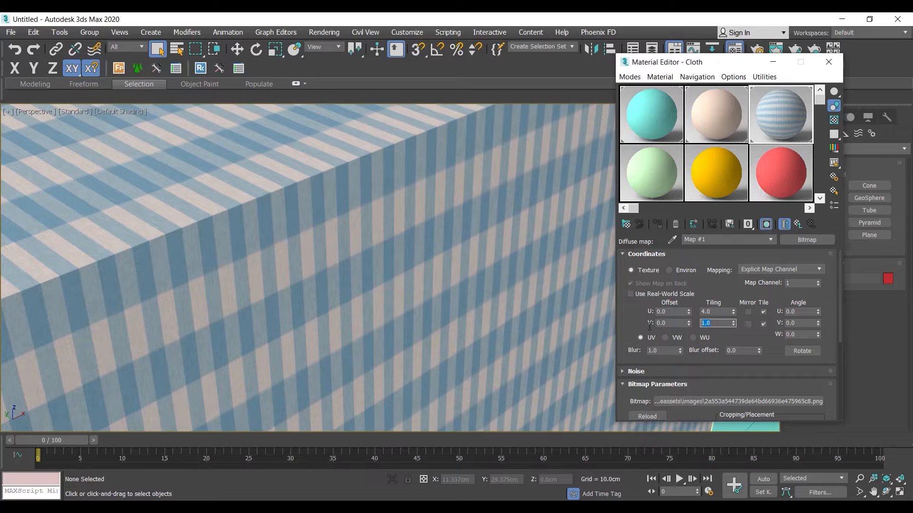
{"action": "type", "text": "4"}
{"action": "key", "text": "Return"}
Set both the U and V tiling of the diffuse bitmap to 0.5 and check the enlarged checks on the box.
{"action": "middle_click_drag", "start_coordinate": [308, 284], "coordinate": [399, 168]}
{"action": "left_click_drag", "start_coordinate": [720, 313], "coordinate": [647, 312]}
{"action": "type", "text": ".5"}
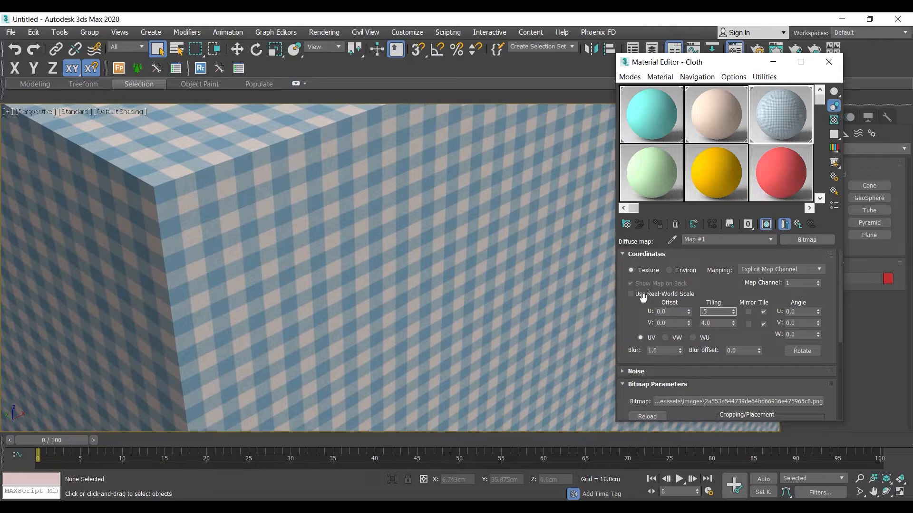
{"action": "key", "text": "Tab"}
{"action": "type", "text": ".5"}
{"action": "key", "text": "Return"}
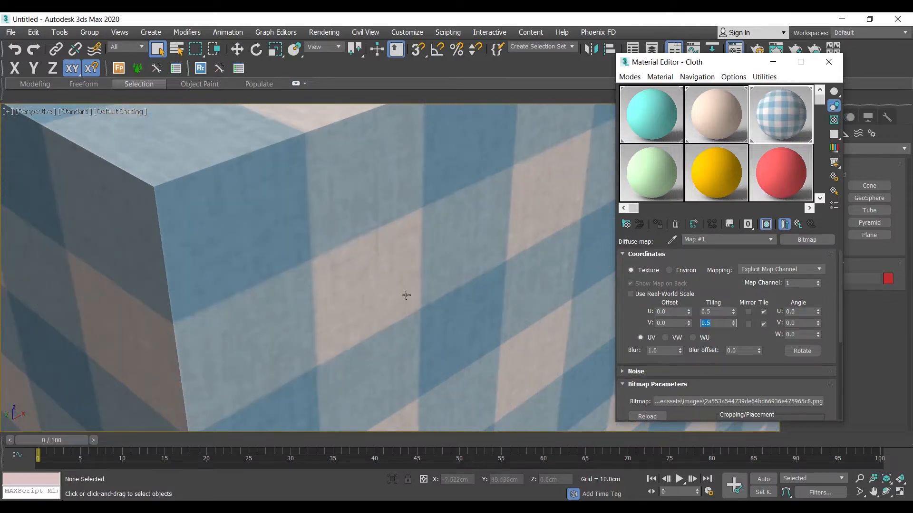
{"action": "scroll", "coordinate": [381, 302], "scroll_direction": "down", "scroll_amount": 5}
{"action": "middle_click_drag", "start_coordinate": [368, 259], "coordinate": [369, 258]}
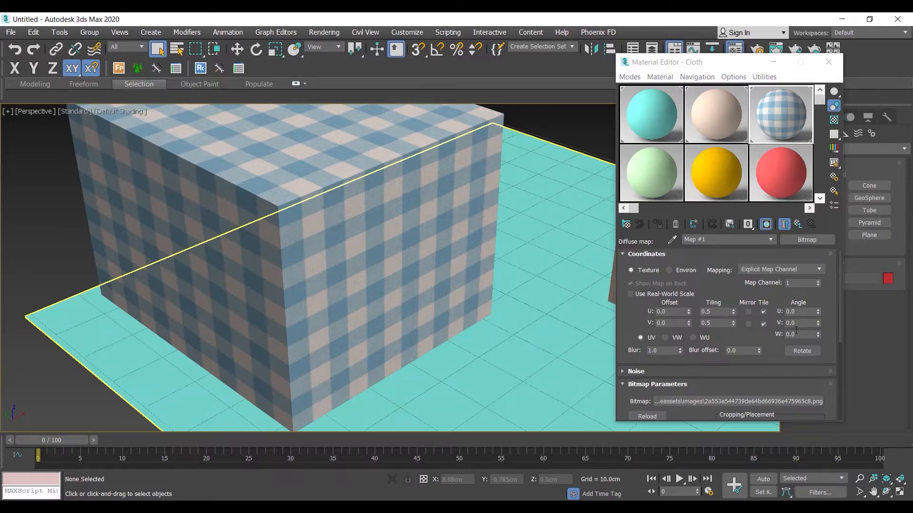
Try rotating the diffuse bitmap by its U, V and W angles one at a time, restoring each.
{"action": "left_click_drag", "start_coordinate": [818, 312], "coordinate": [819, 287]}
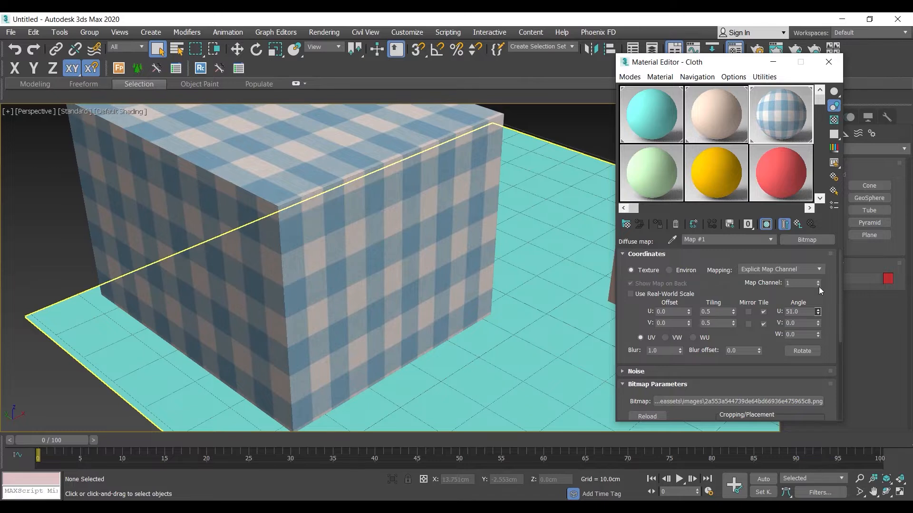
{"action": "right_click", "coordinate": [819, 287]}
{"action": "left_click_drag", "start_coordinate": [817, 324], "coordinate": [818, 287]}
{"action": "right_click", "coordinate": [817, 287]}
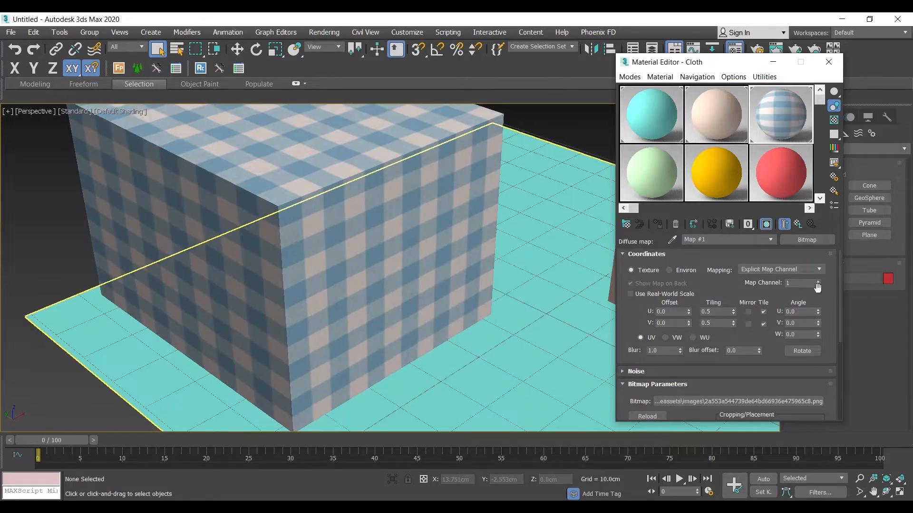
{"action": "left_click_drag", "start_coordinate": [818, 334], "coordinate": [818, 314]}
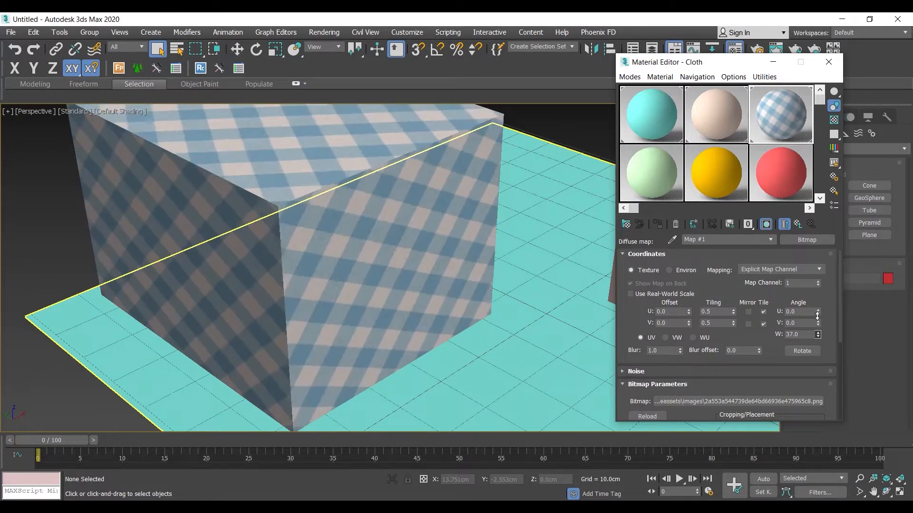
{"action": "right_click", "coordinate": [818, 315]}
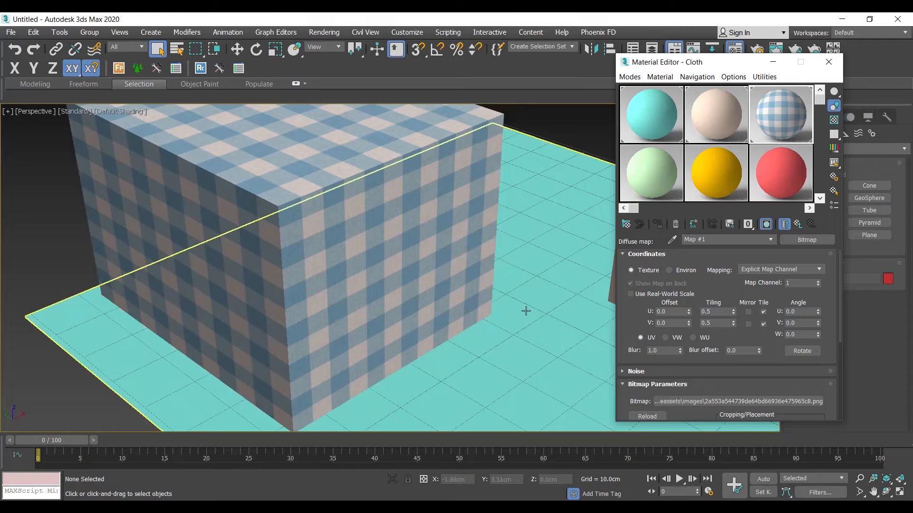
Try a W angle of 45 on the diffuse bitmap, and reset the angle to 0.
{"action": "middle_click_drag", "start_coordinate": [451, 323], "coordinate": [366, 314]}
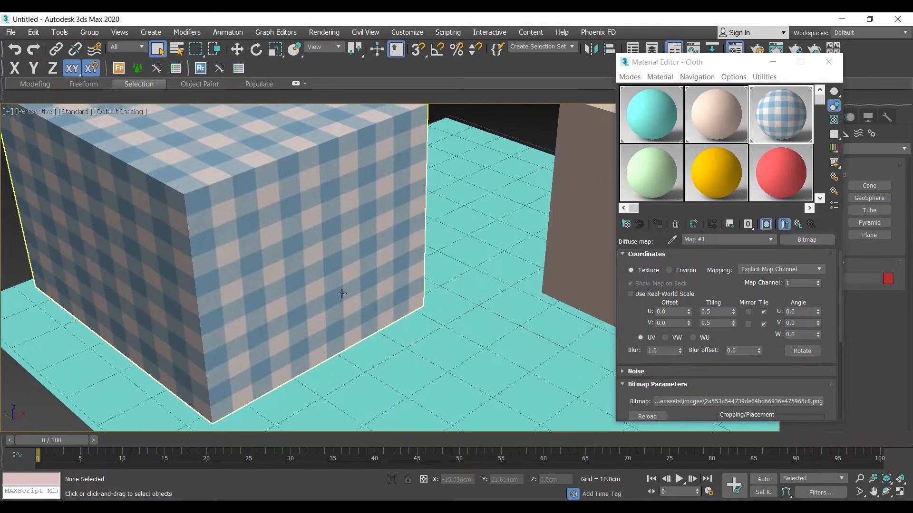
{"action": "left_click_drag", "start_coordinate": [799, 335], "coordinate": [667, 330]}
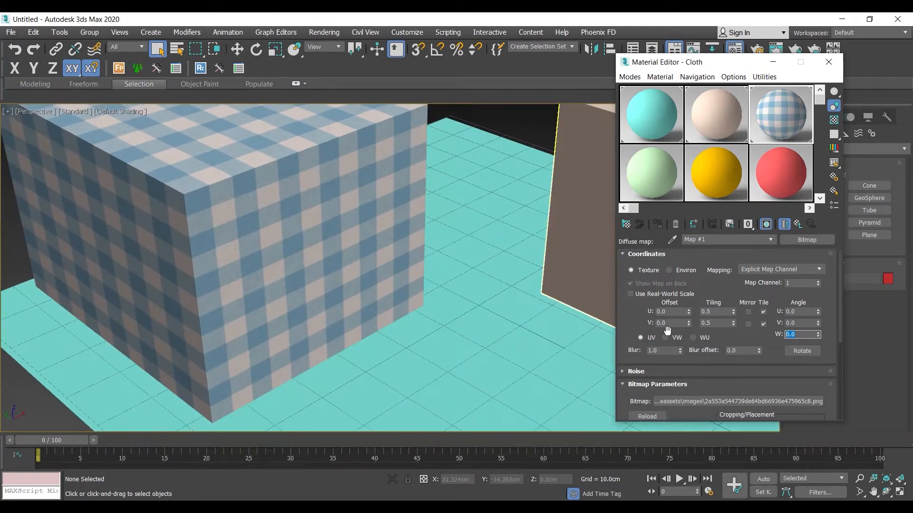
{"action": "type", "text": "45"}
{"action": "key", "text": "Return"}
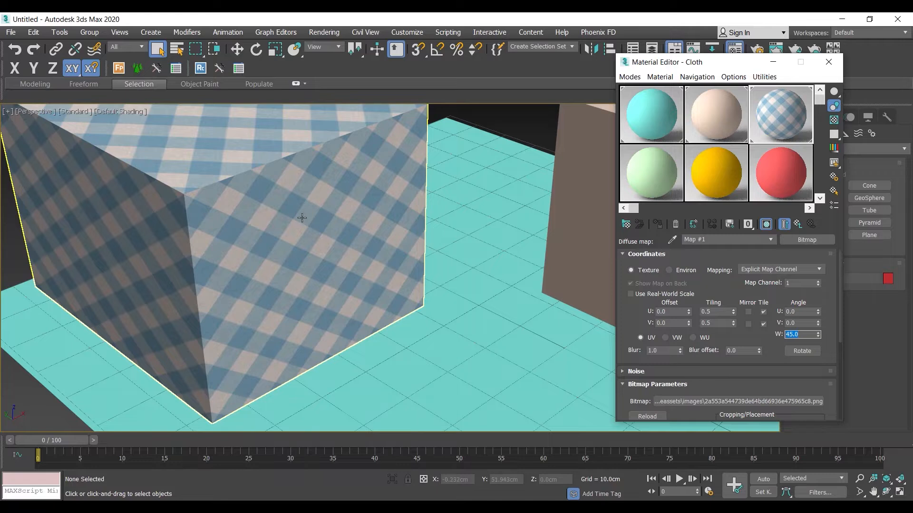
{"action": "right_click", "coordinate": [818, 336]}
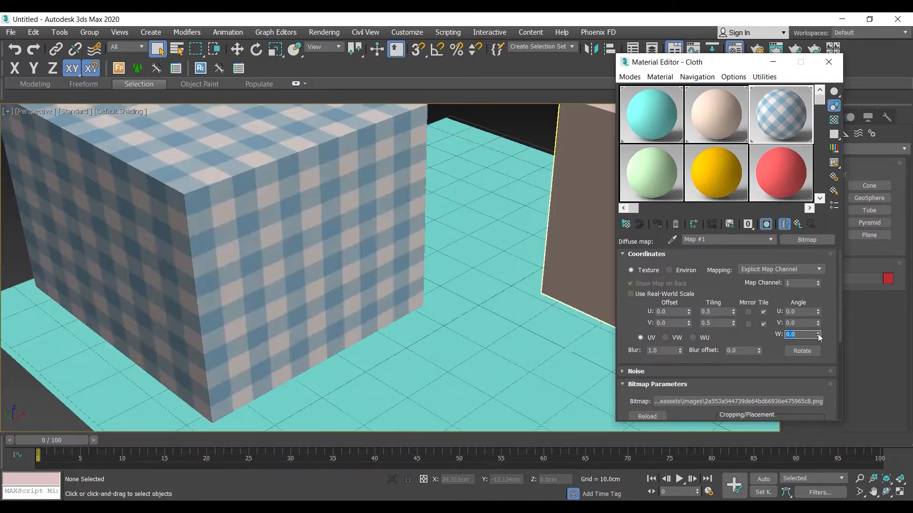
Swap the diffuse bitmap to Masonry.Unit Masonry.Brick.Modular.Basket Weave.jpg, and restore 2a553a544739de64bd66936e475965c8.png.
{"action": "left_click_drag", "start_coordinate": [769, 342], "coordinate": [769, 241]}
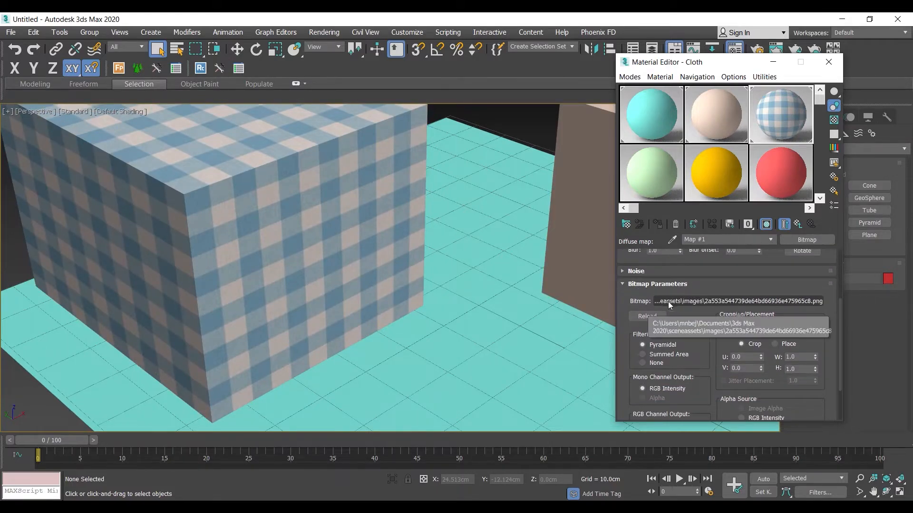
{"action": "left_click", "coordinate": [769, 303]}
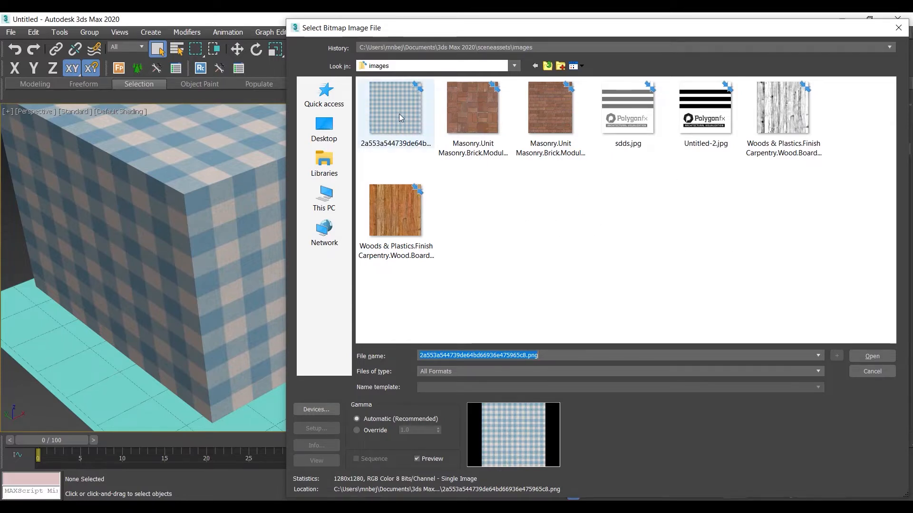
{"action": "double_click", "coordinate": [464, 114]}
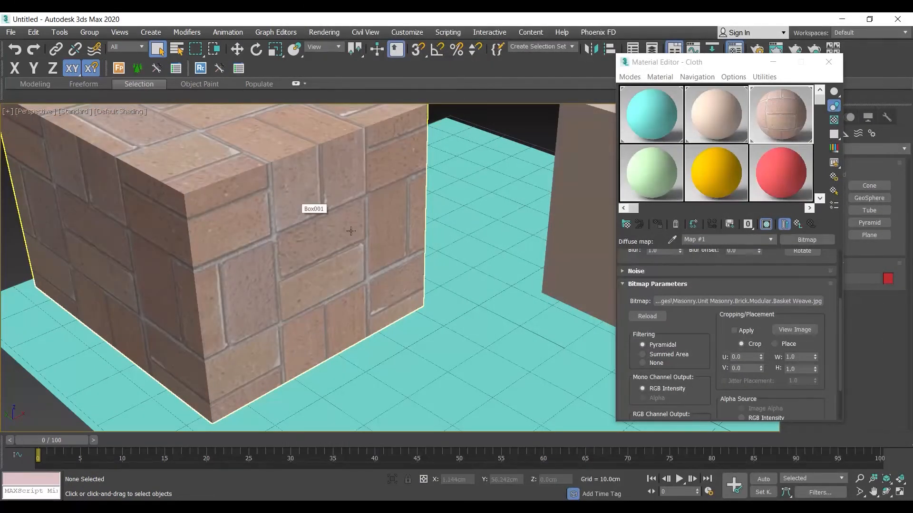
{"action": "left_click", "coordinate": [755, 301]}
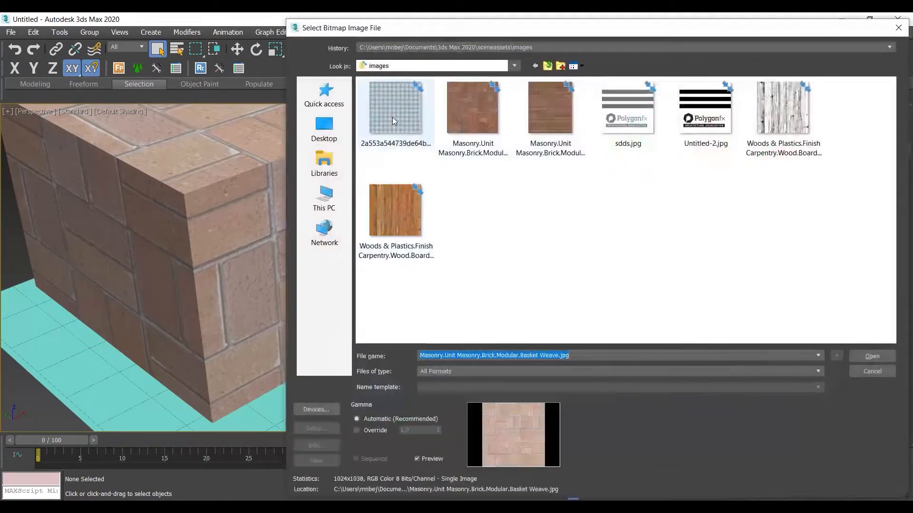
{"action": "double_click", "coordinate": [392, 117]}
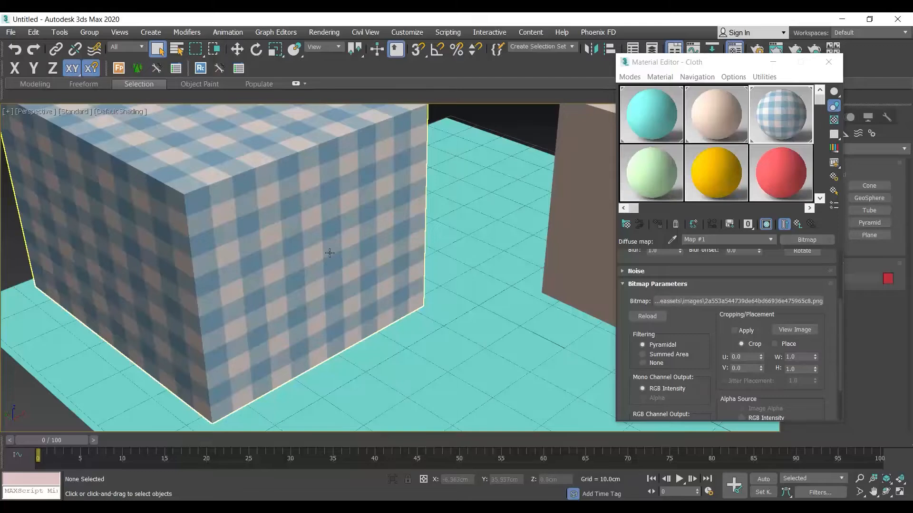
Try cropping the Cloth diffuse bitmap to about W 0.873 and H 0.528, switching the crop's application on and off.
{"action": "left_click", "coordinate": [794, 330]}
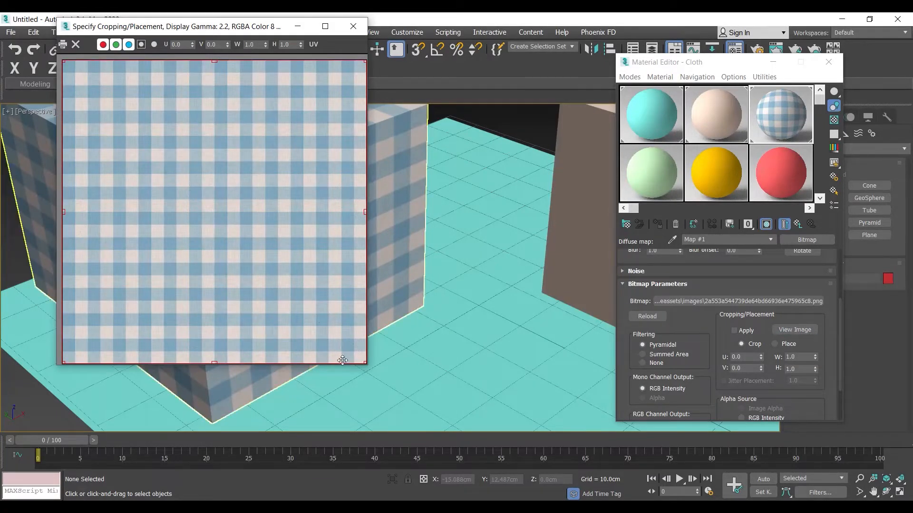
{"action": "left_click_drag", "start_coordinate": [365, 363], "coordinate": [328, 221]}
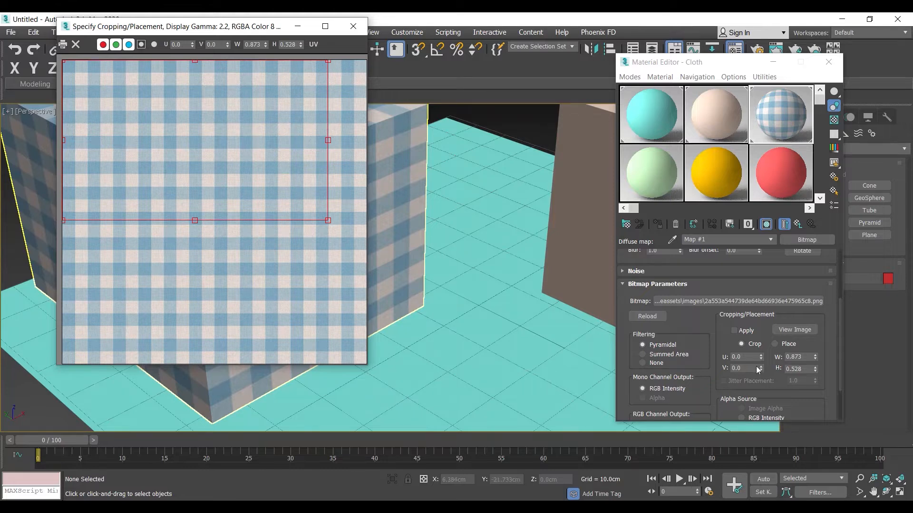
{"action": "left_click", "coordinate": [736, 329]}
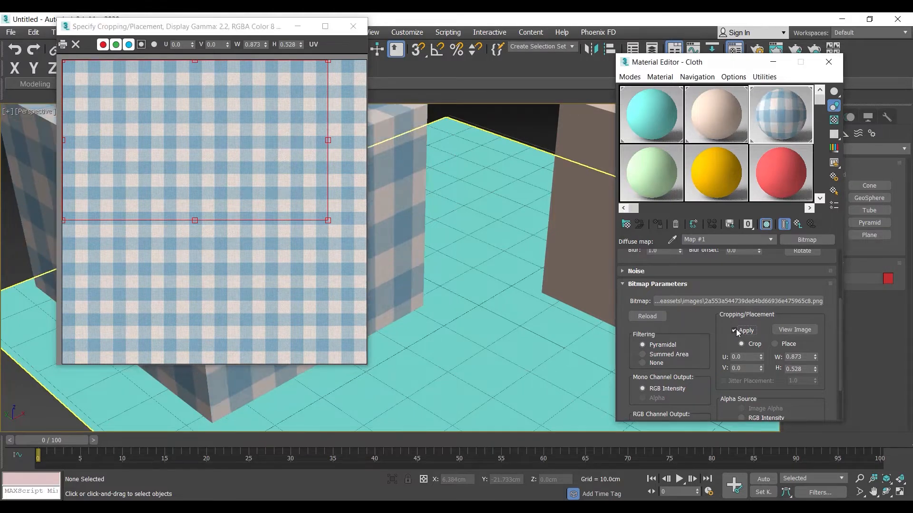
{"action": "left_click", "coordinate": [743, 331]}
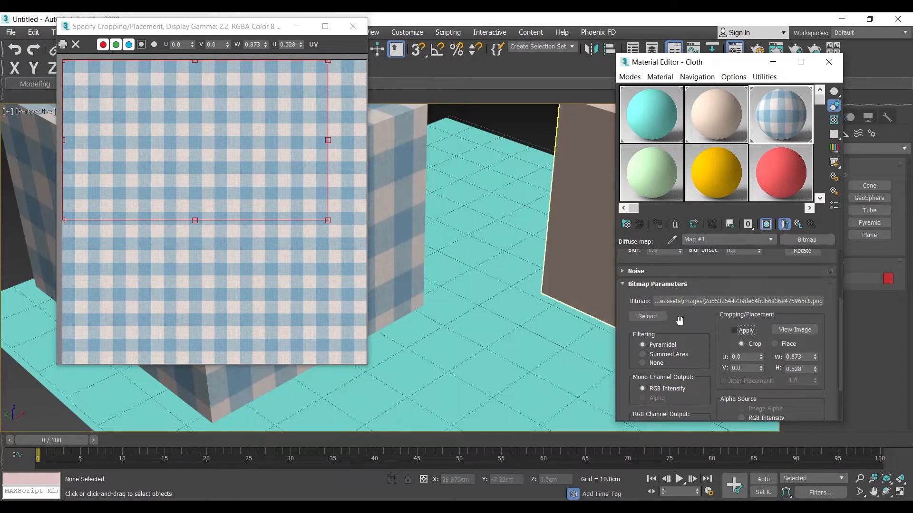
{"action": "left_click", "coordinate": [739, 334]}
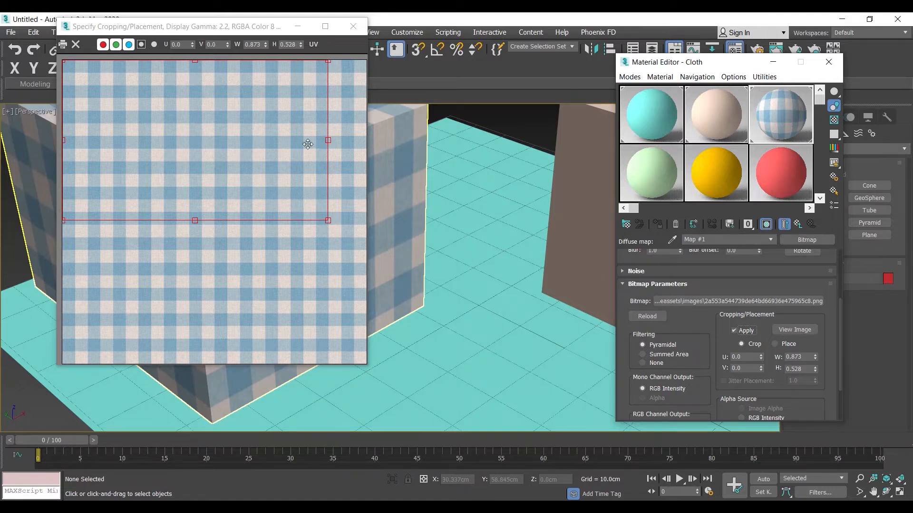
{"action": "left_click", "coordinate": [742, 332]}
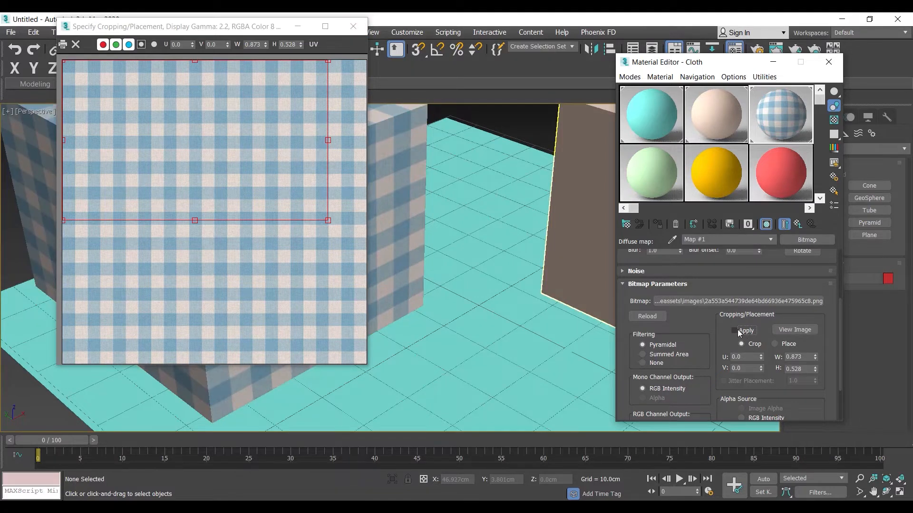
Resize the bitmap's crop region to about W 0.756 and H 0.692, and return to the Cloth material's parameters.
{"action": "left_click_drag", "start_coordinate": [328, 220], "coordinate": [292, 271]}
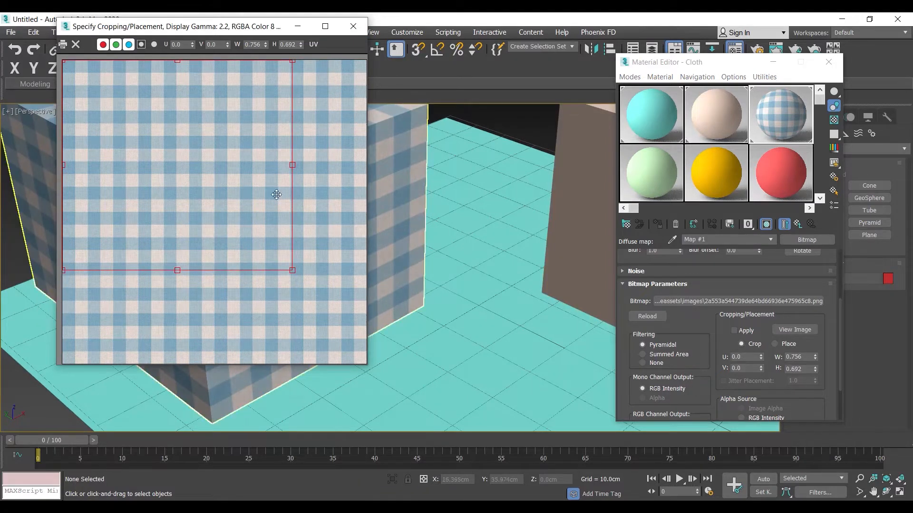
{"action": "left_click", "coordinate": [352, 26]}
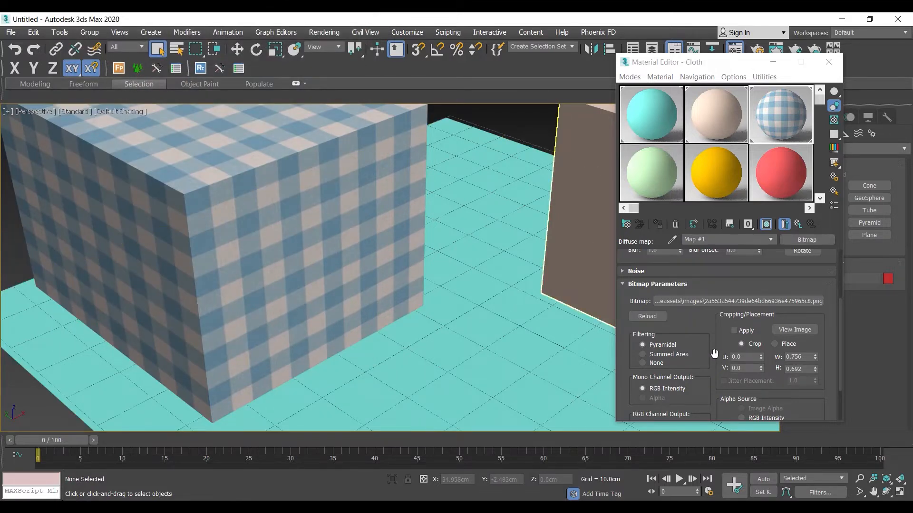
{"action": "left_click_drag", "start_coordinate": [710, 316], "coordinate": [727, 425]}
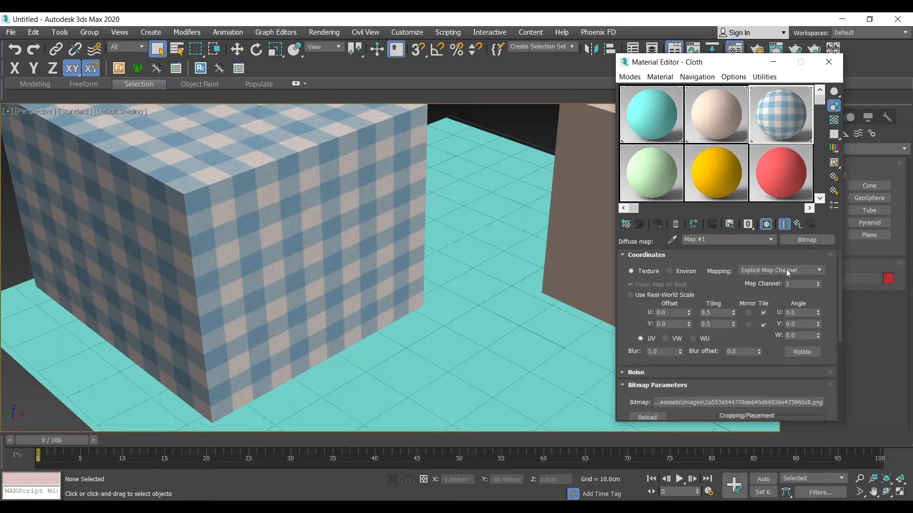
{"action": "left_click", "coordinate": [798, 226]}
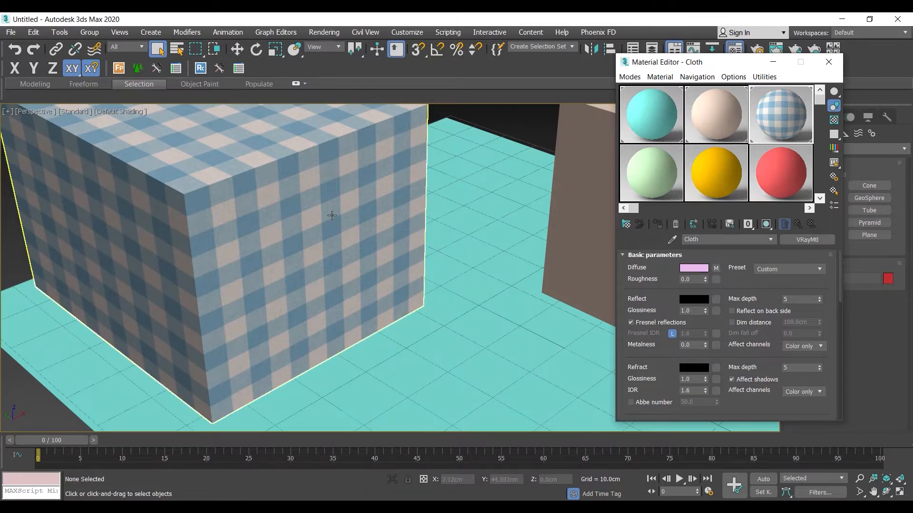
Set the Cloth material's Diffuse map amount to 50 to blend the texture with the diffuse colour.
{"action": "scroll", "coordinate": [338, 256], "scroll_direction": "down", "scroll_amount": 5}
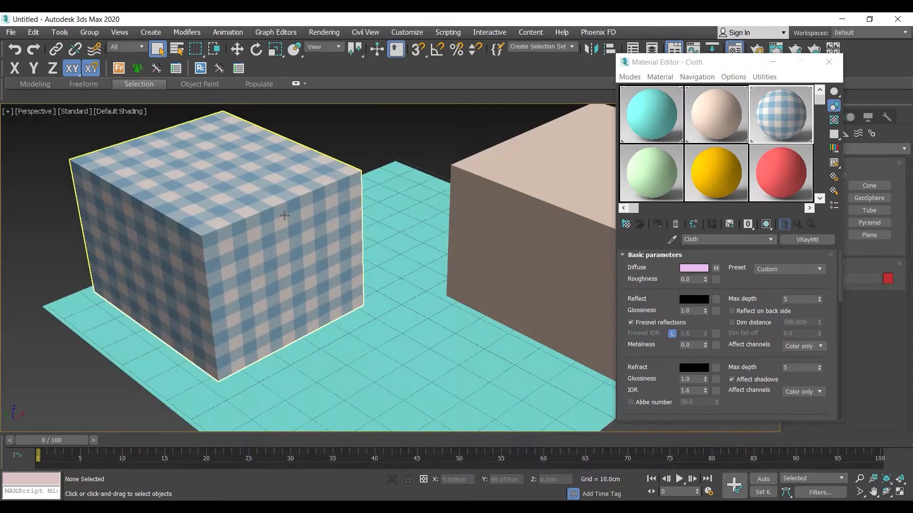
{"action": "left_click_drag", "start_coordinate": [675, 392], "coordinate": [671, 116]}
{"action": "scroll", "coordinate": [639, 298], "scroll_direction": "down", "scroll_amount": 2}
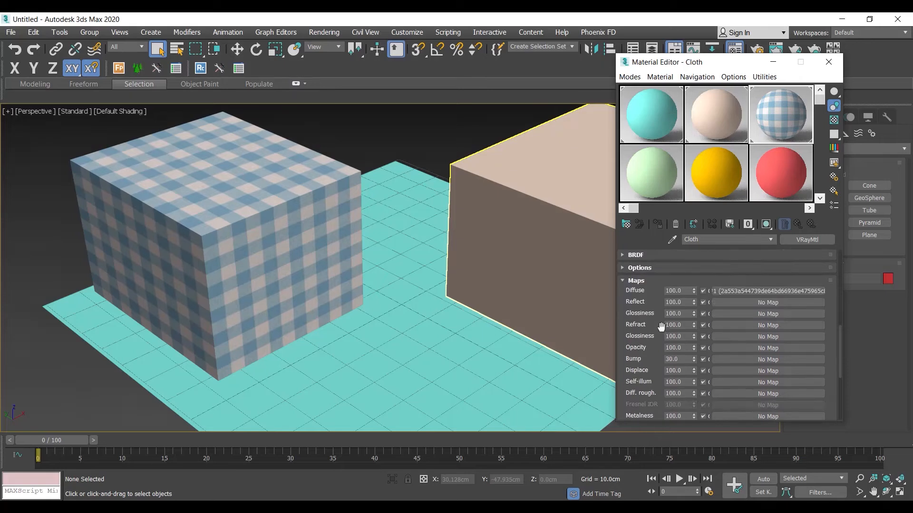
{"action": "left_click", "coordinate": [676, 290]}
{"action": "mouse_move", "coordinate": [695, 290]}
{"action": "left_mouse_down"}
{"action": "mouse_move", "coordinate": [695, 237]}
{"action": "mouse_move", "coordinate": [695, 274]}
{"action": "left_mouse_up"}
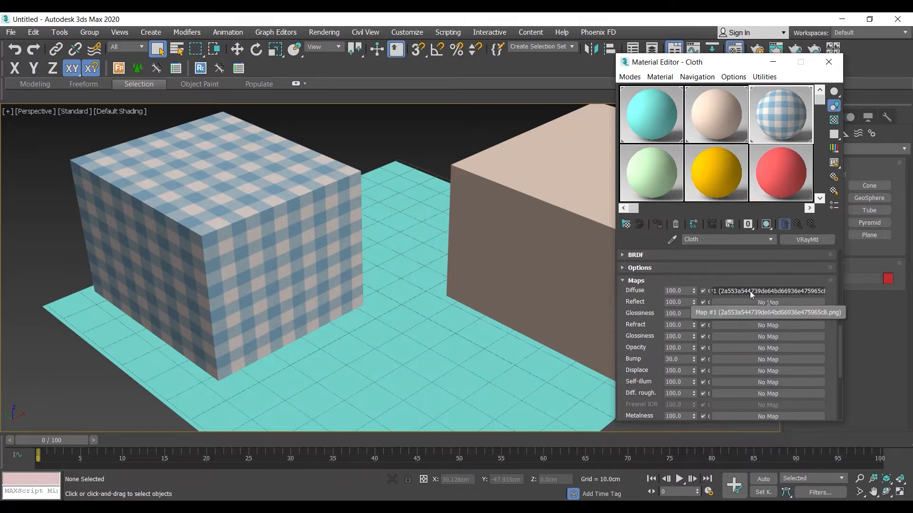
{"action": "left_click", "coordinate": [684, 290]}
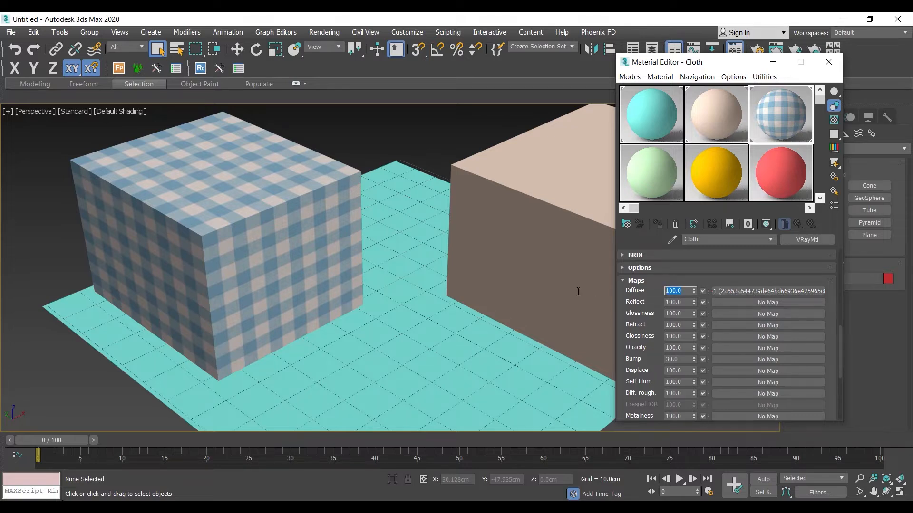
{"action": "type", "text": "50"}
{"action": "key", "text": "Return"}
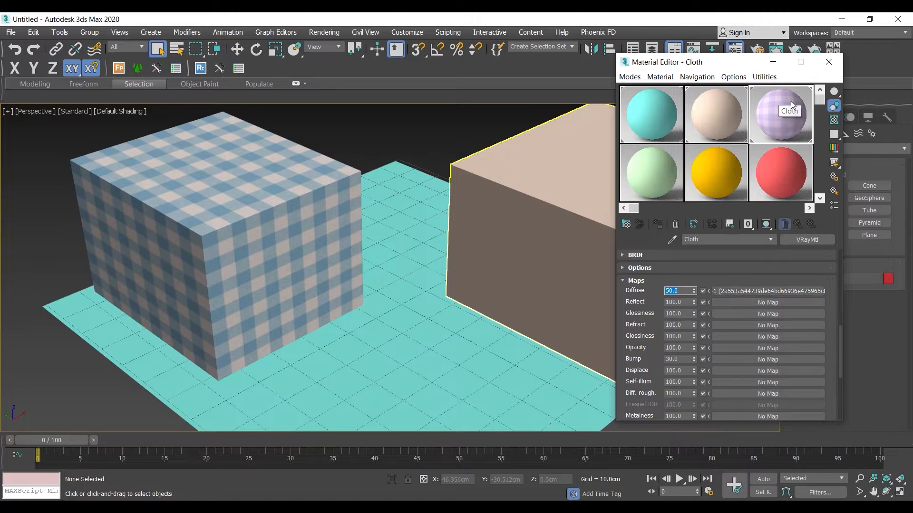
Raise the Cloth material's Diffuse map amount to 90.
{"action": "left_click", "coordinate": [663, 280]}
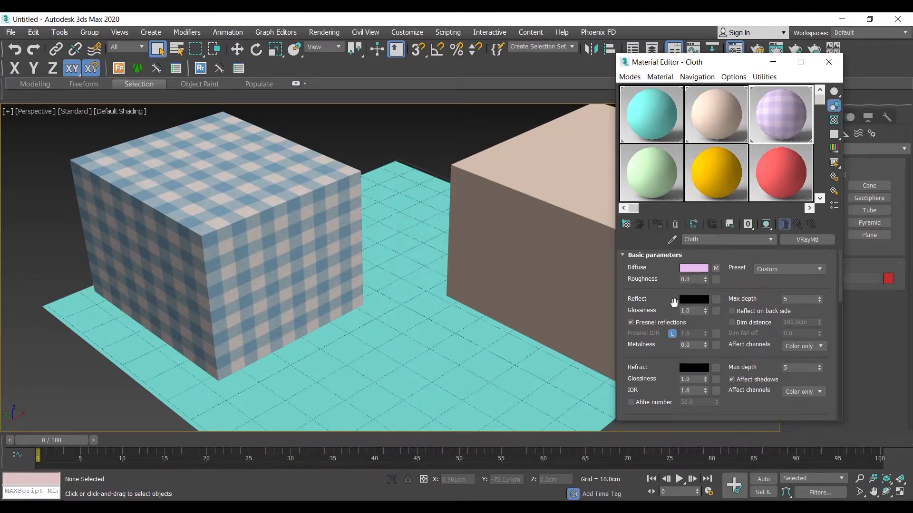
{"action": "left_click_drag", "start_coordinate": [674, 303], "coordinate": [692, 40]}
{"action": "double_click", "coordinate": [683, 327]}
{"action": "type", "text": "90"}
{"action": "key", "text": "Return"}
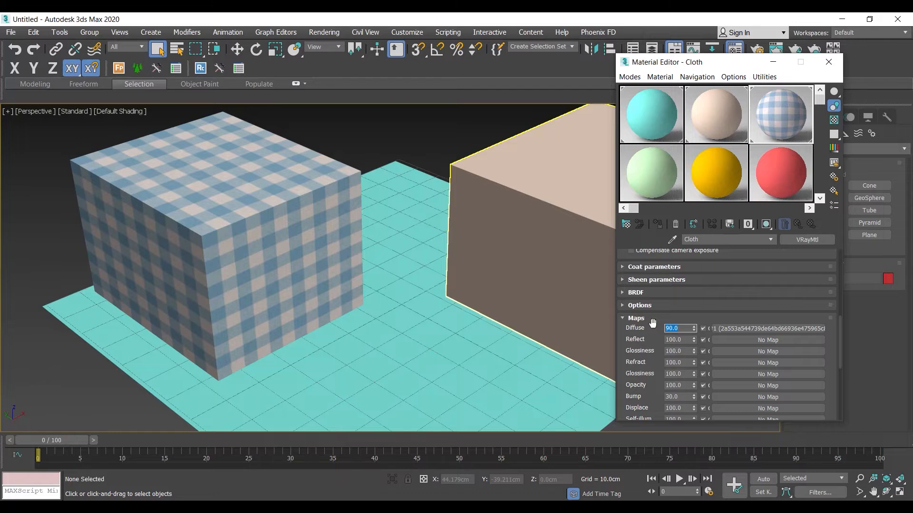
Change the Cloth material's diffuse colour to pure red (255, 0, 0).
{"action": "scroll", "coordinate": [700, 288], "scroll_direction": "up", "scroll_amount": 5}
{"action": "scroll", "coordinate": [701, 288], "scroll_direction": "up", "scroll_amount": 4}
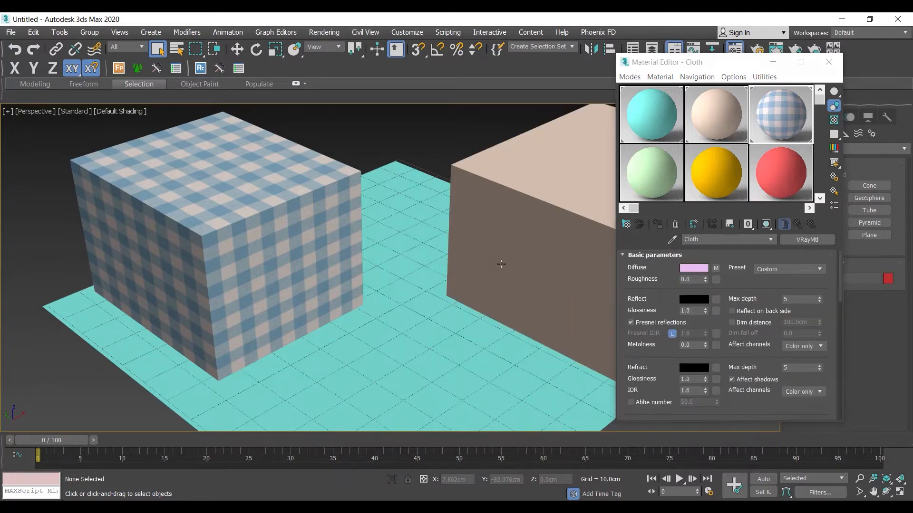
{"action": "left_click", "coordinate": [693, 268]}
{"action": "mouse_move", "coordinate": [213, 195]}
{"action": "left_mouse_down"}
{"action": "mouse_move", "coordinate": [227, 204]}
{"action": "mouse_move", "coordinate": [230, 173]}
{"action": "left_mouse_up"}
{"action": "left_click", "coordinate": [240, 174]}
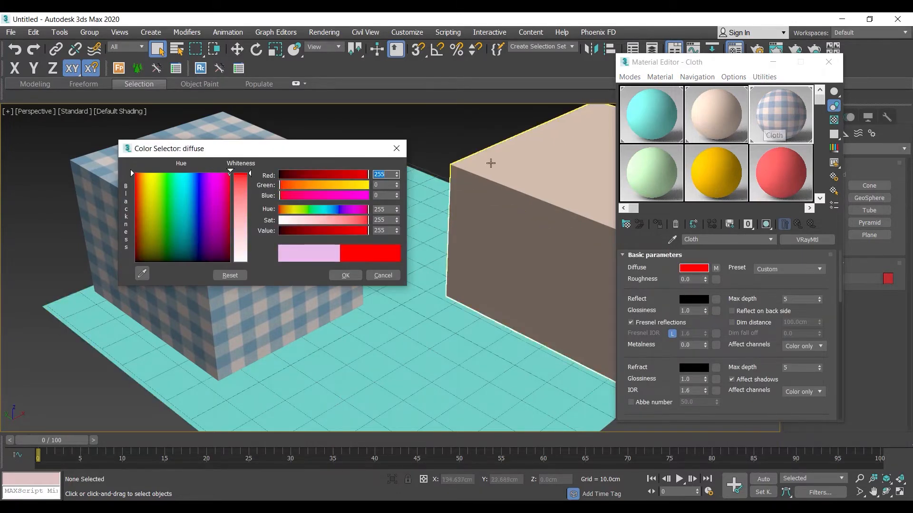
{"action": "left_click", "coordinate": [345, 275]}
Try a Diffuse map amount of 50 over the red base colour, and bring the amount back to 100.
{"action": "scroll", "coordinate": [668, 375], "scroll_direction": "down", "scroll_amount": 8}
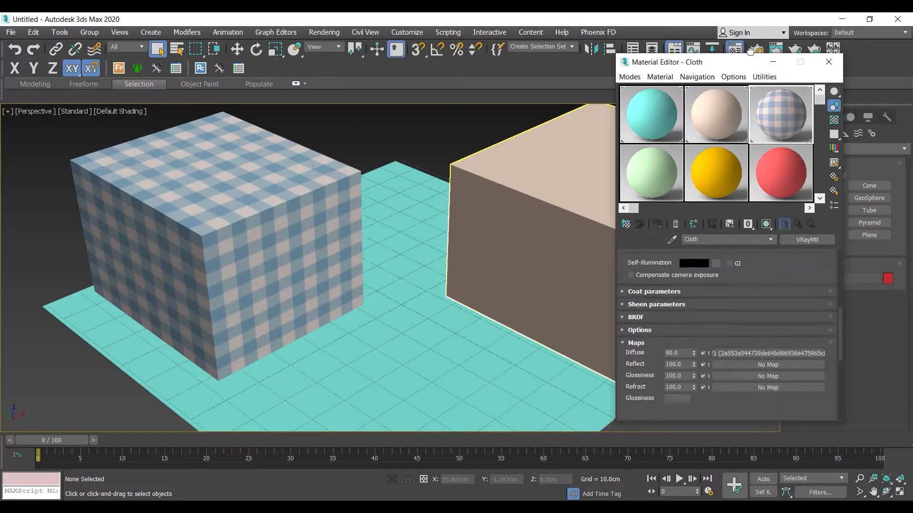
{"action": "double_click", "coordinate": [682, 351]}
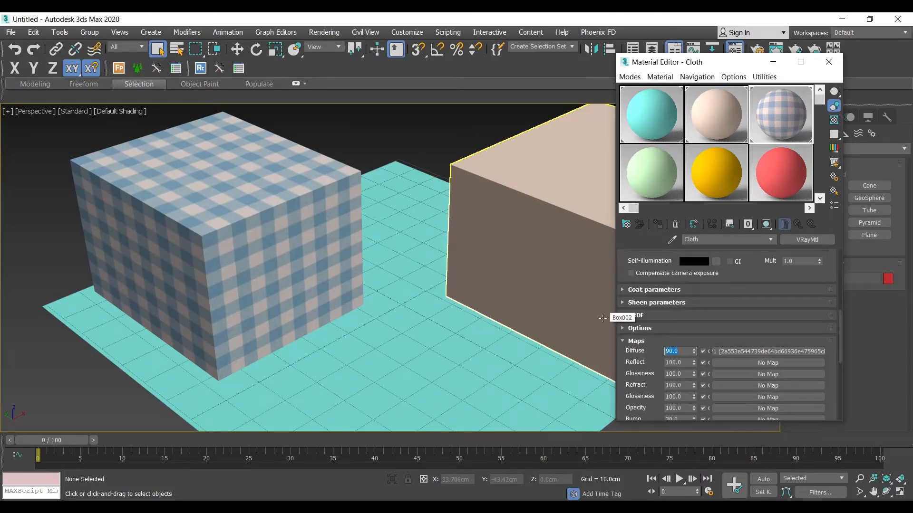
{"action": "type", "text": "50"}
{"action": "key", "text": "Return"}
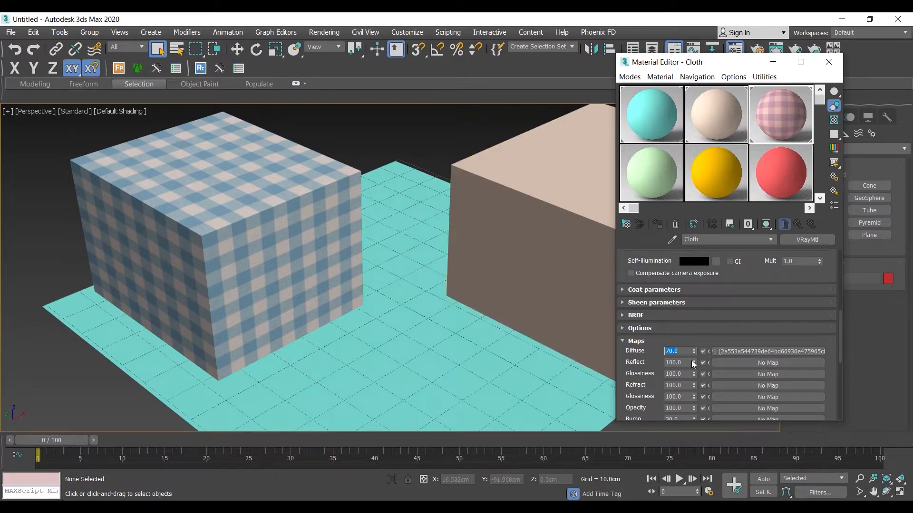
{"action": "left_click_drag", "start_coordinate": [694, 352], "coordinate": [694, 207]}
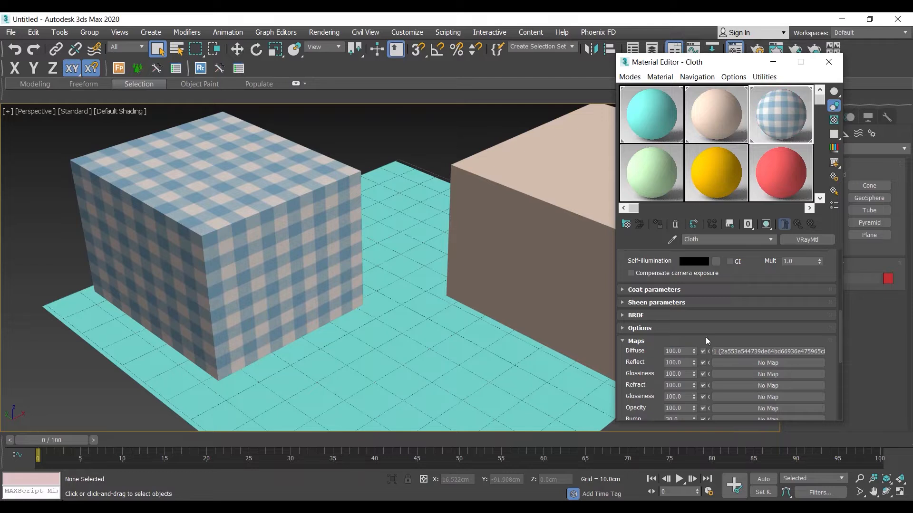
{"action": "left_click_drag", "start_coordinate": [751, 260], "coordinate": [751, 496]}
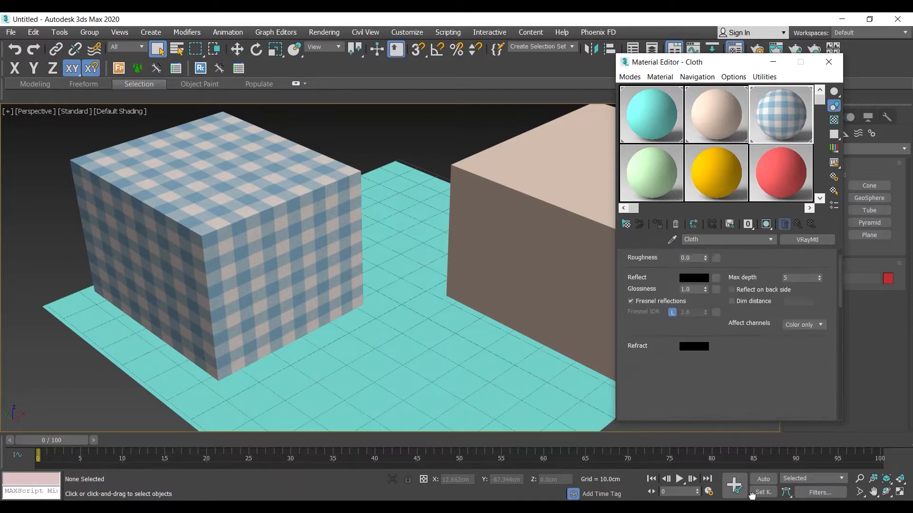
Load Woods & Plastics.Finish Carpentry.Wood.Boards.jpg as the Wood material's diffuse bitmap and show it shaded on the floor plane.
{"action": "middle_click_drag", "start_coordinate": [558, 301], "coordinate": [450, 300]}
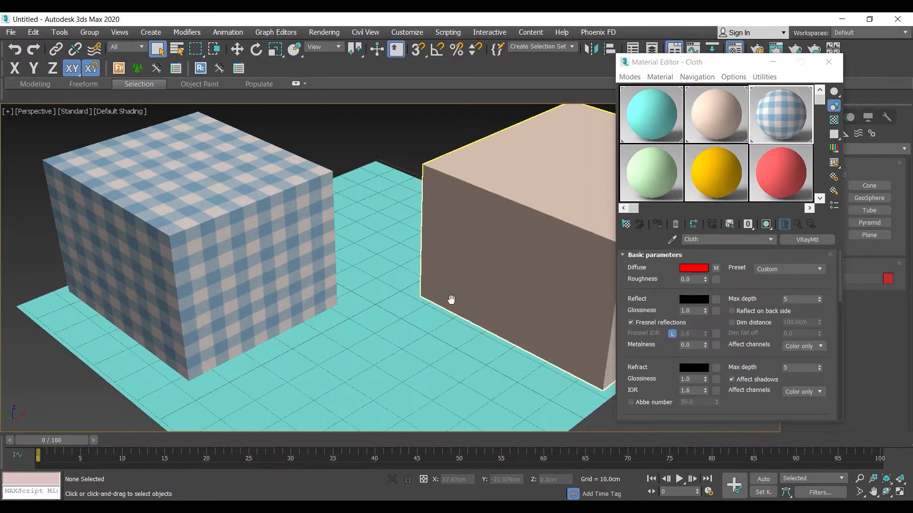
{"action": "scroll", "coordinate": [450, 299], "scroll_direction": "down", "scroll_amount": 3}
{"action": "left_click", "coordinate": [393, 347]}
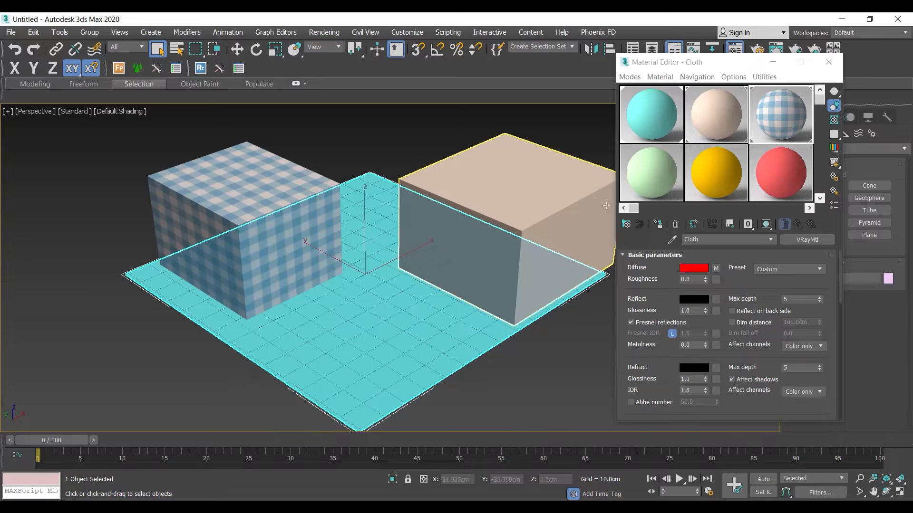
{"action": "left_click", "coordinate": [703, 110]}
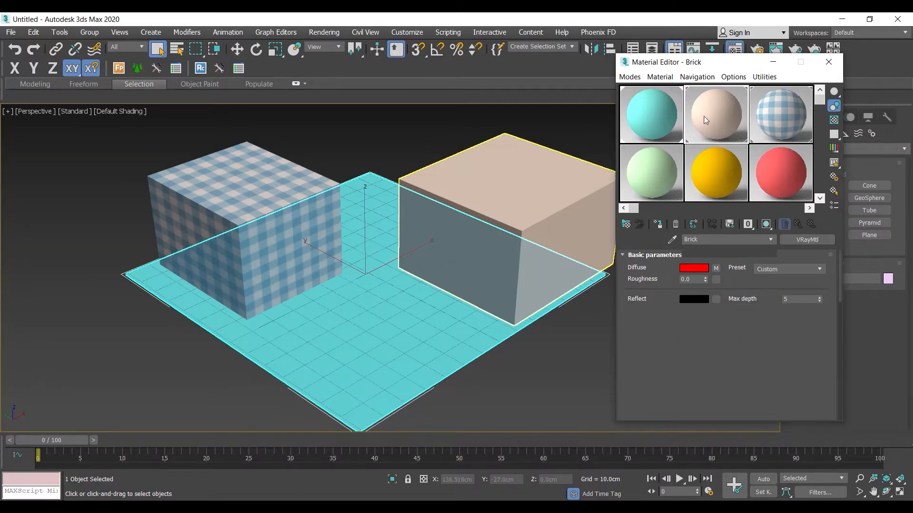
{"action": "left_click", "coordinate": [663, 107]}
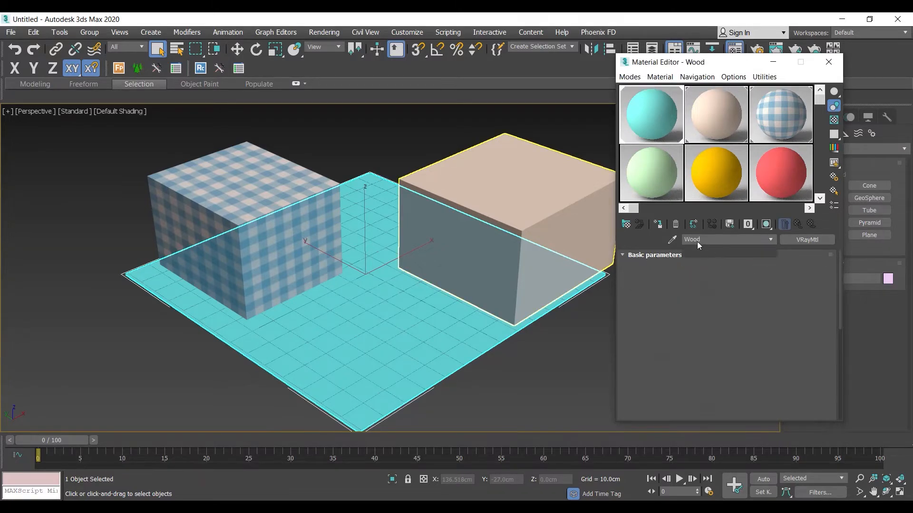
{"action": "left_click", "coordinate": [717, 269]}
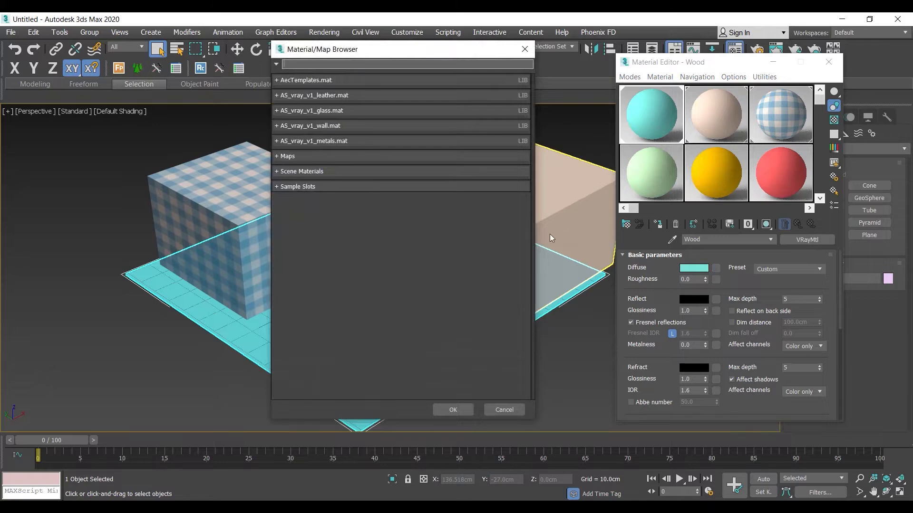
{"action": "type", "text": "bitm"}
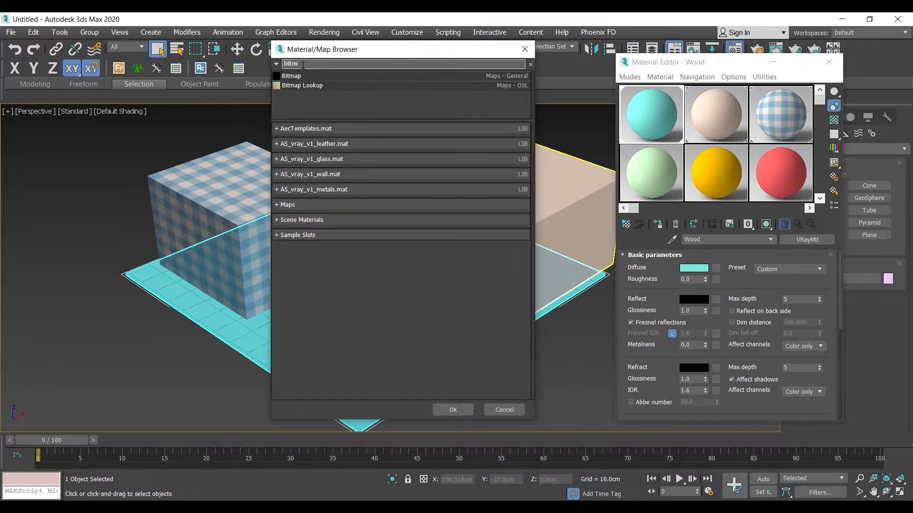
{"action": "double_click", "coordinate": [302, 74]}
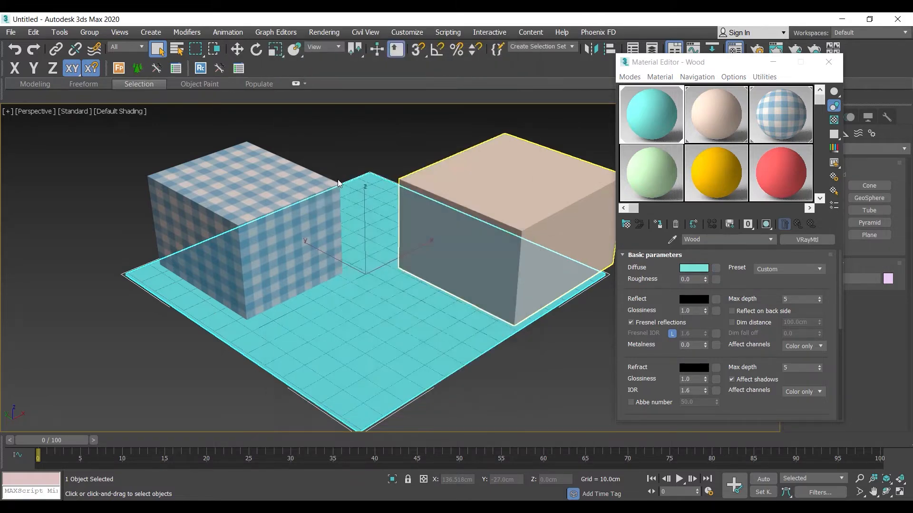
{"action": "left_click", "coordinate": [114, 212]}
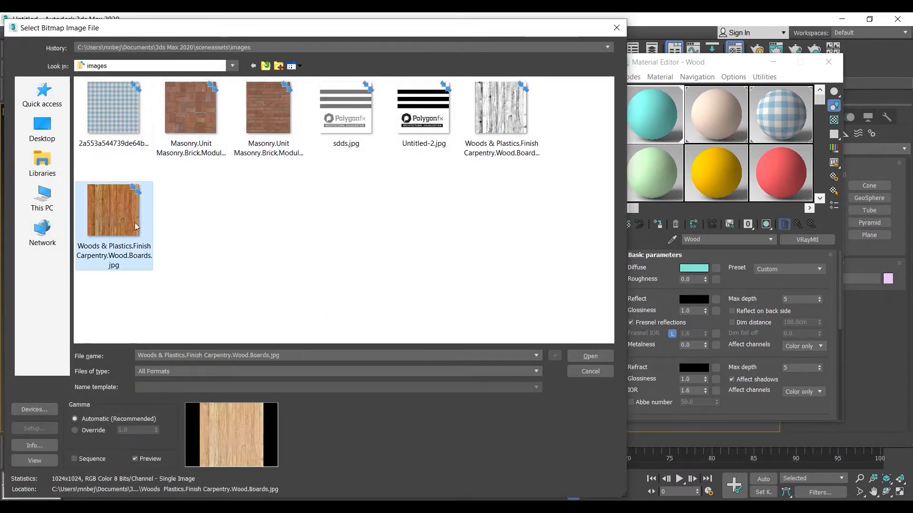
{"action": "left_click", "coordinate": [580, 357]}
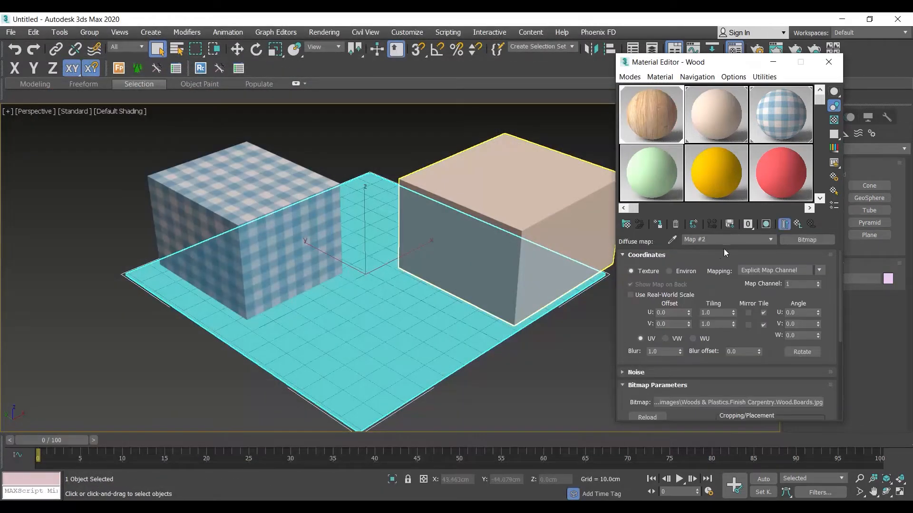
{"action": "left_click", "coordinate": [767, 227]}
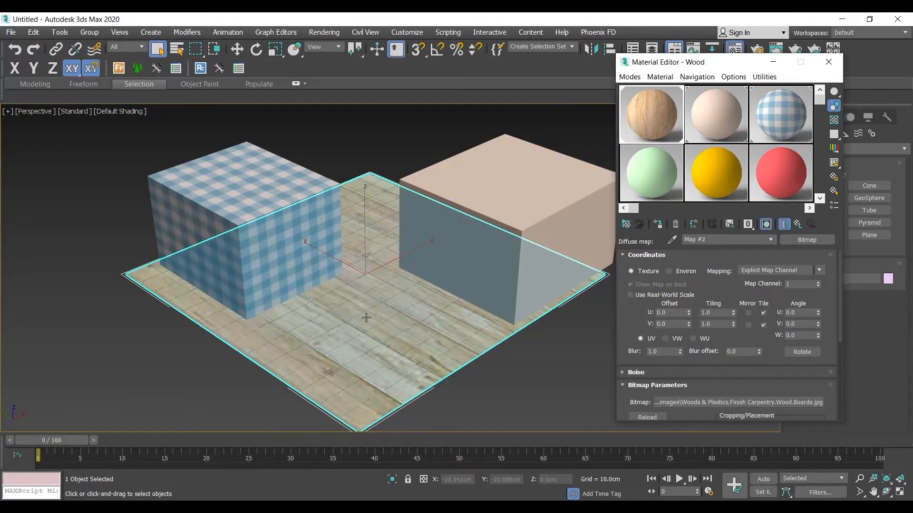
Set the wood bitmap's U and V tiling to 3 and check the boards on the floor plane.
{"action": "double_click", "coordinate": [708, 312]}
{"action": "type", "text": "3"}
{"action": "key", "text": "Tab"}
{"action": "type", "text": "3"}
{"action": "key", "text": "Return"}
{"action": "left_click", "coordinate": [483, 385]}
{"action": "scroll", "coordinate": [397, 337], "scroll_direction": "up", "scroll_amount": 4}
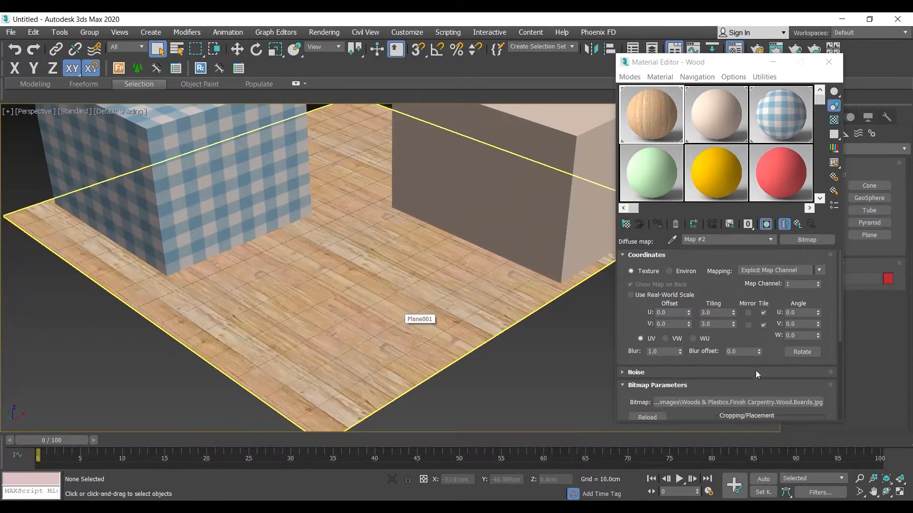
Hide the viewport grid and set the wood diffuse bitmap's W angle to 90 so the floor boards turn.
{"action": "scroll", "coordinate": [756, 339], "scroll_direction": "down", "scroll_amount": 2}
{"action": "middle_click_drag", "start_coordinate": [373, 336], "coordinate": [356, 339]}
{"action": "key", "text": "g"}
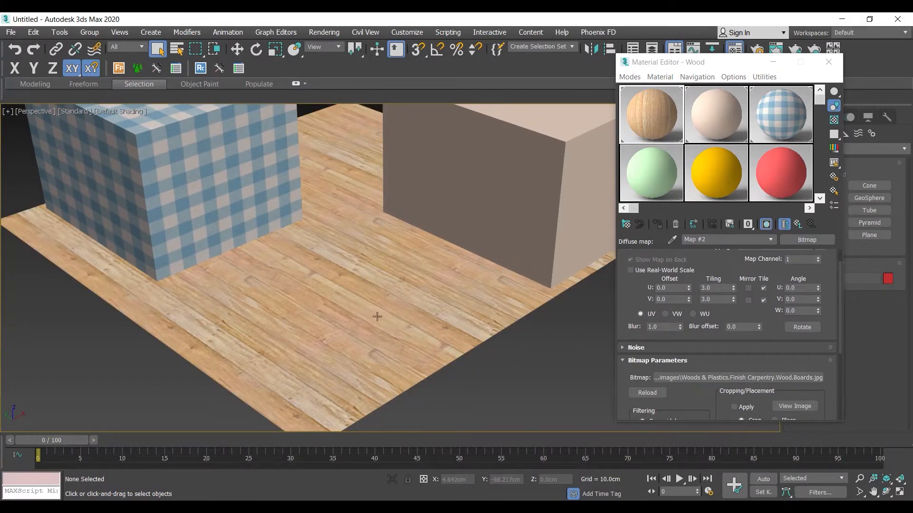
{"action": "left_click", "coordinate": [803, 310]}
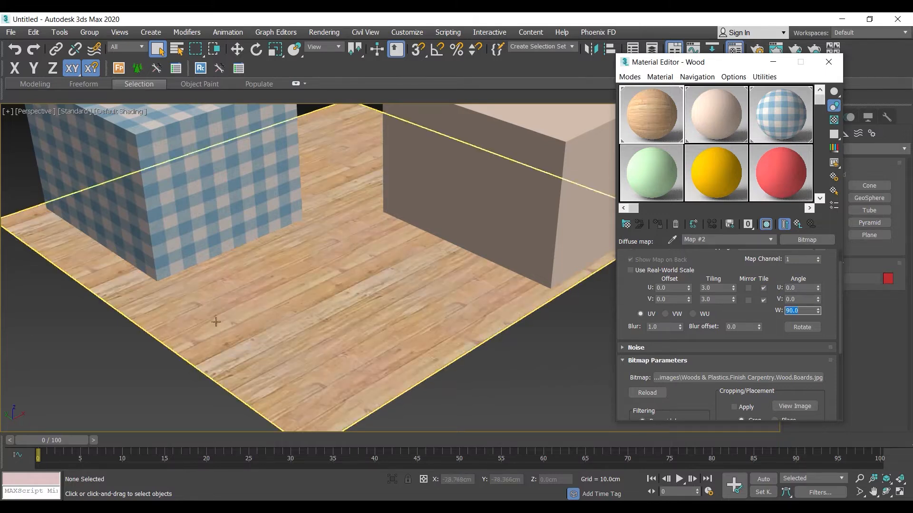
{"action": "middle_click_drag", "start_coordinate": [345, 289], "coordinate": [291, 326]}
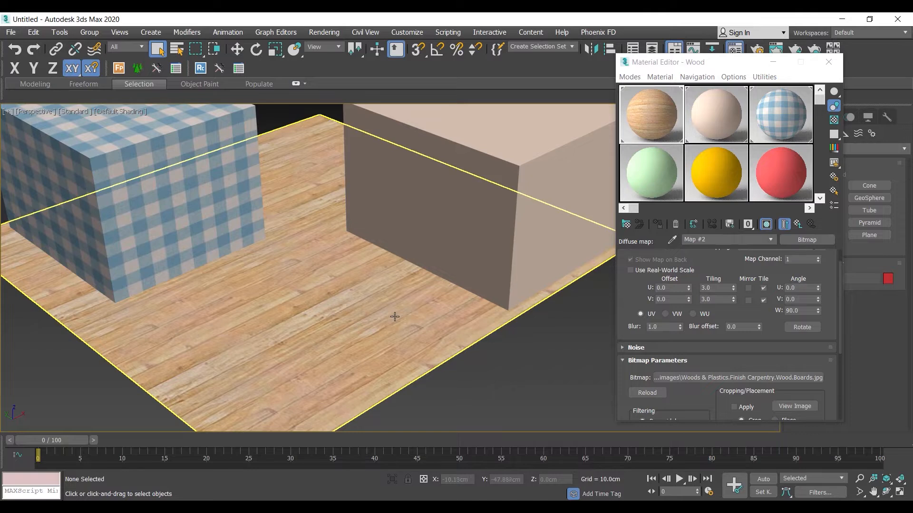
{"action": "middle_click_drag", "start_coordinate": [393, 315], "coordinate": [460, 320]}
Return to the Wood material's basic parameters and set its reflection colour to white.
{"action": "left_click", "coordinate": [797, 224]}
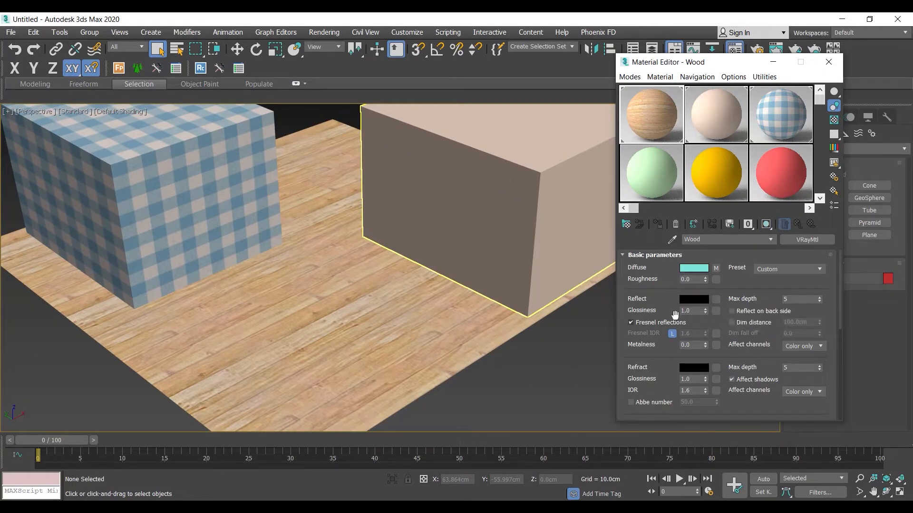
{"action": "left_click", "coordinate": [693, 299]}
{"action": "left_click_drag", "start_coordinate": [250, 175], "coordinate": [253, 276]}
{"action": "left_click", "coordinate": [343, 274]}
Try reflection glossiness values of 0.8 and 0.76 on the enlarged Wood sample, and set glossiness to 1.0.
{"action": "double_click", "coordinate": [693, 310]}
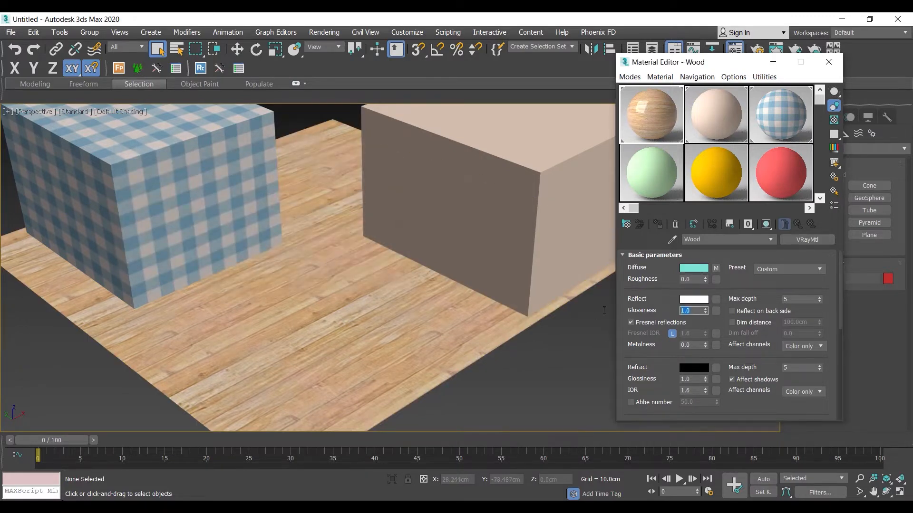
{"action": "type", "text": ".8"}
{"action": "key", "text": "Return"}
{"action": "double_click", "coordinate": [649, 133]}
{"action": "left_click_drag", "start_coordinate": [707, 311], "coordinate": [703, 314]}
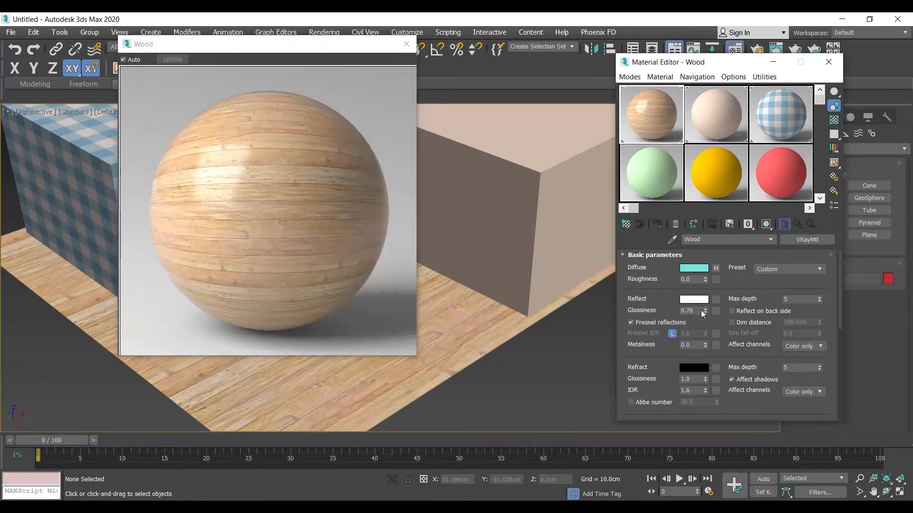
{"action": "double_click", "coordinate": [692, 311]}
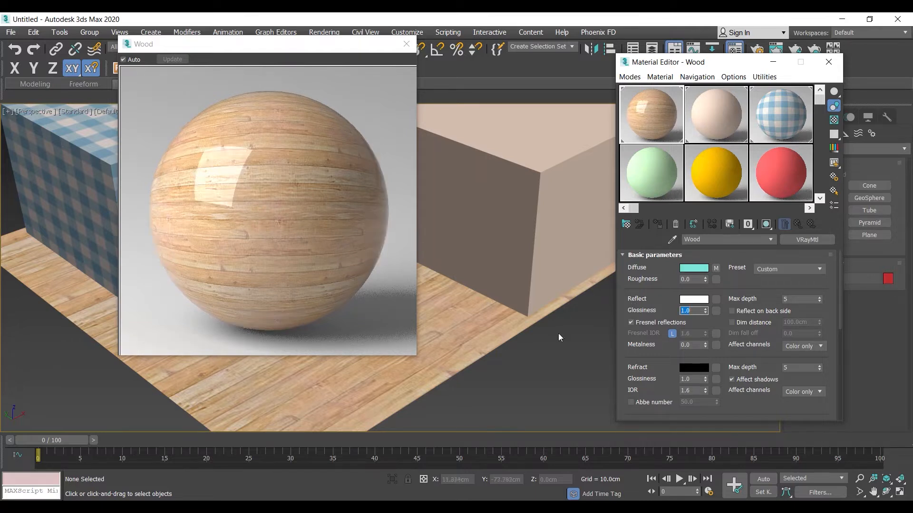
Load Woods & Plastics.Finish Carpentry.Wood.Boards.bump.jpg as the Wood material's bump bitmap.
{"action": "left_click", "coordinate": [666, 368]}
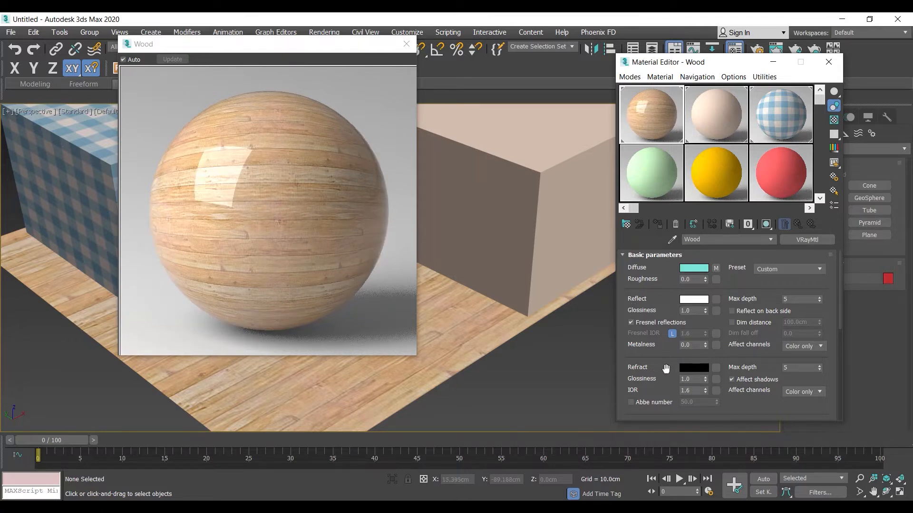
{"action": "left_click", "coordinate": [659, 256]}
{"action": "left_click", "coordinate": [651, 372]}
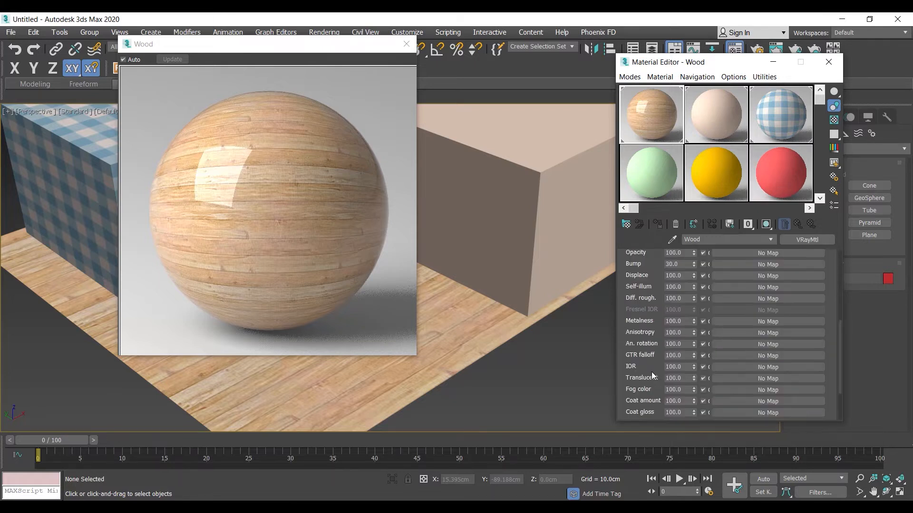
{"action": "scroll", "coordinate": [639, 333], "scroll_direction": "up", "scroll_amount": 3}
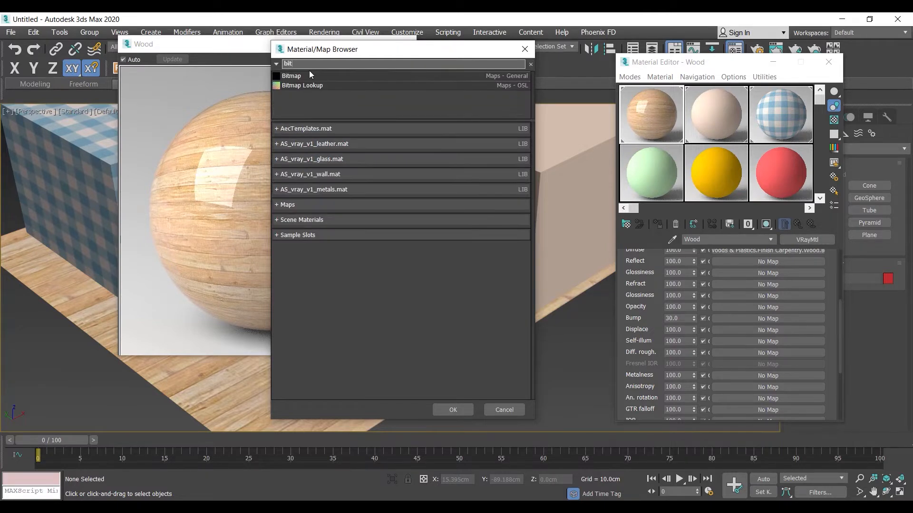
{"action": "double_click", "coordinate": [283, 78]}
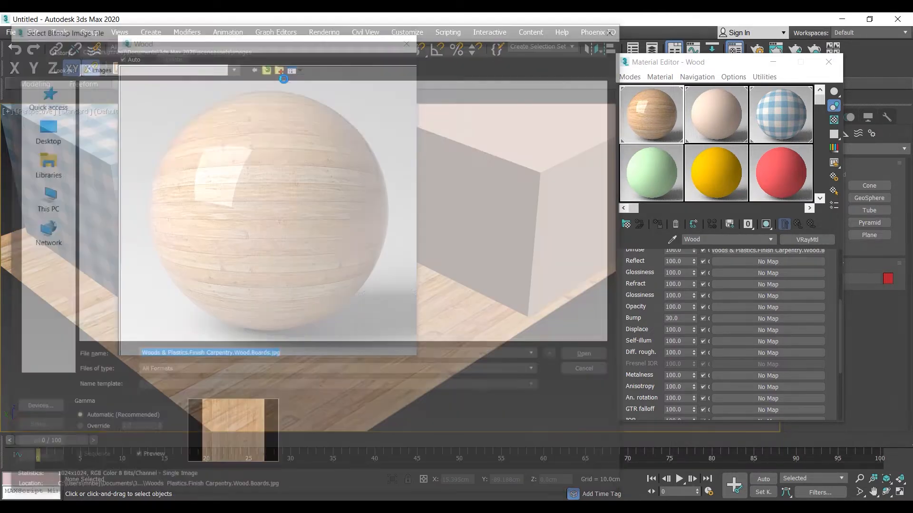
{"action": "left_click", "coordinate": [121, 206]}
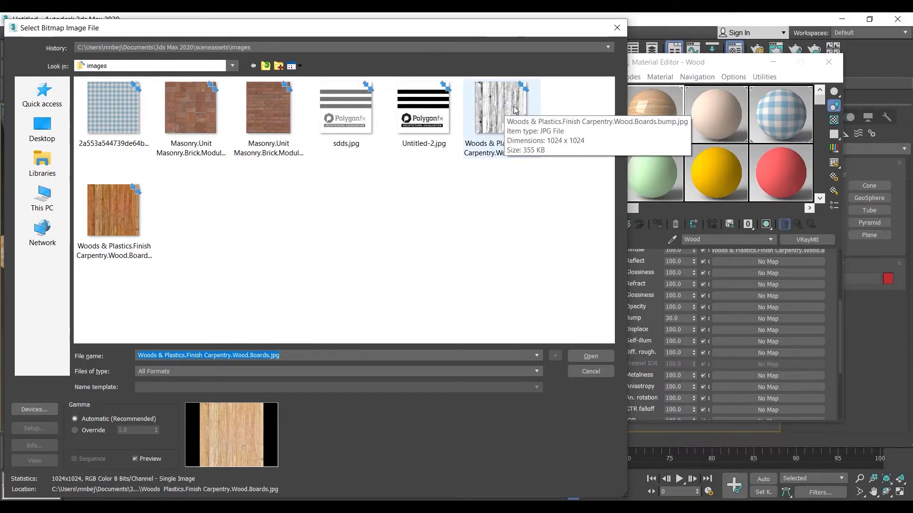
{"action": "left_click", "coordinate": [502, 116]}
{"action": "double_click", "coordinate": [503, 117]}
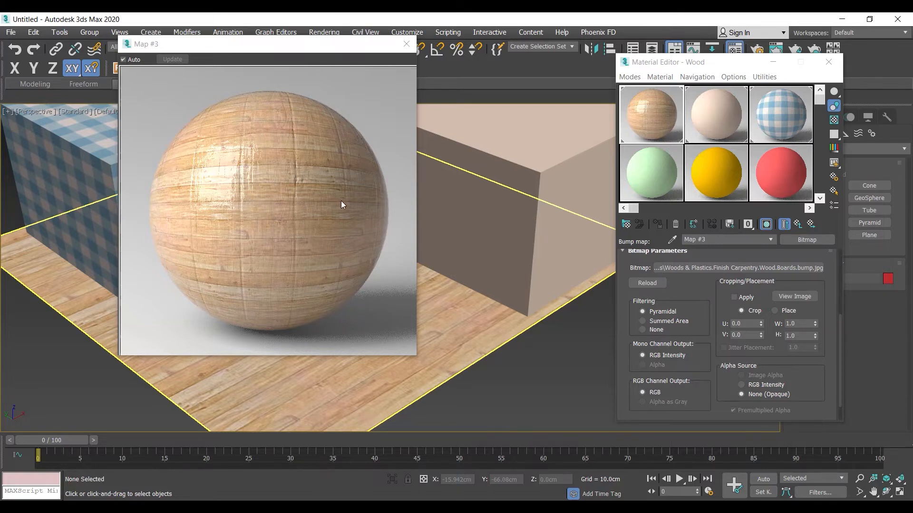
Try Wood bump amounts of 284, -10 and -100 on the enlarged sample, and set the amount to 100.
{"action": "left_click", "coordinate": [764, 298]}
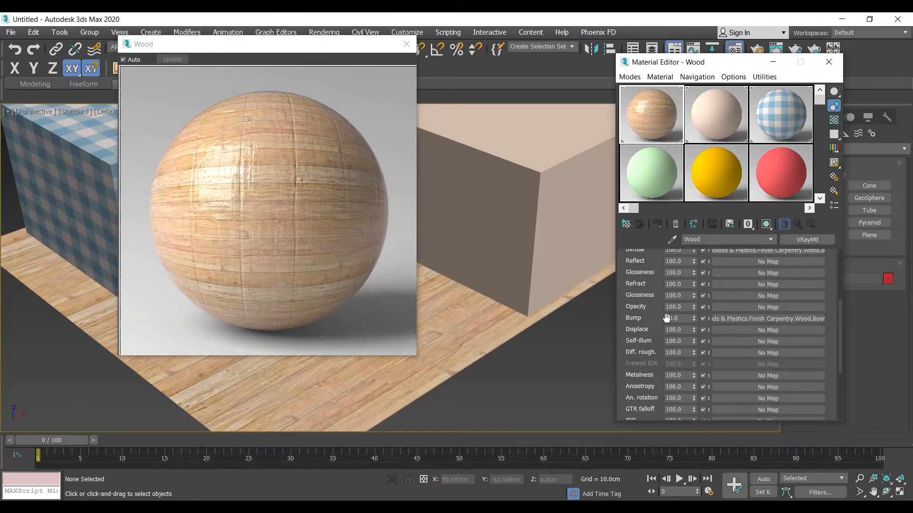
{"action": "left_click_drag", "start_coordinate": [694, 318], "coordinate": [694, 196]}
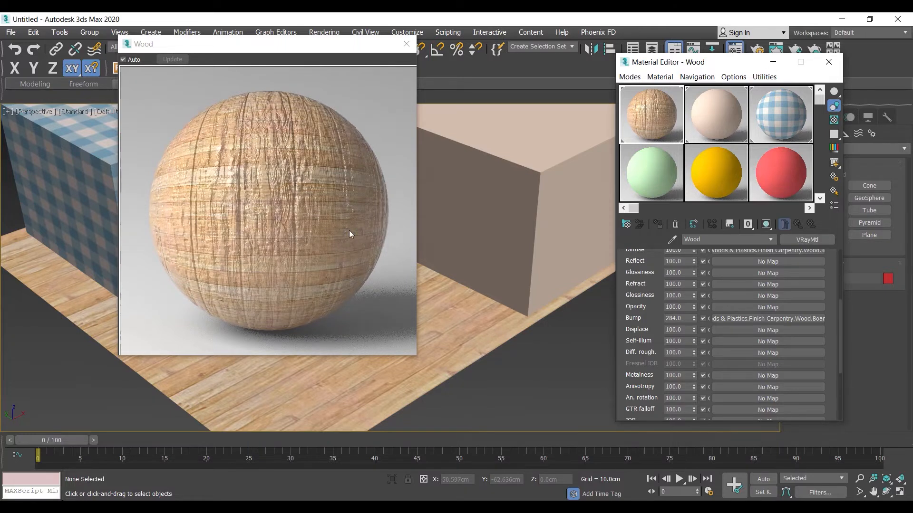
{"action": "left_click", "coordinate": [675, 318]}
{"action": "type", "text": "-10"}
{"action": "key", "text": "Return"}
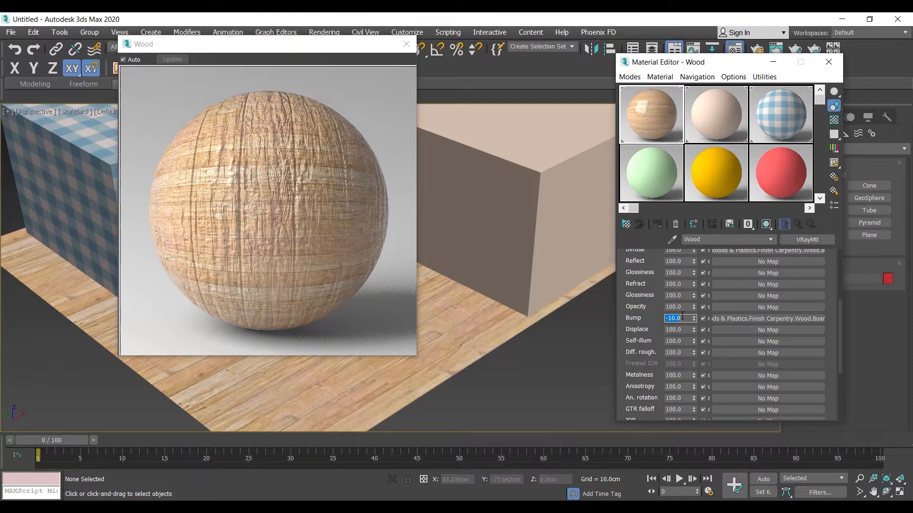
{"action": "type", "text": "-100"}
{"action": "key", "text": "Return"}
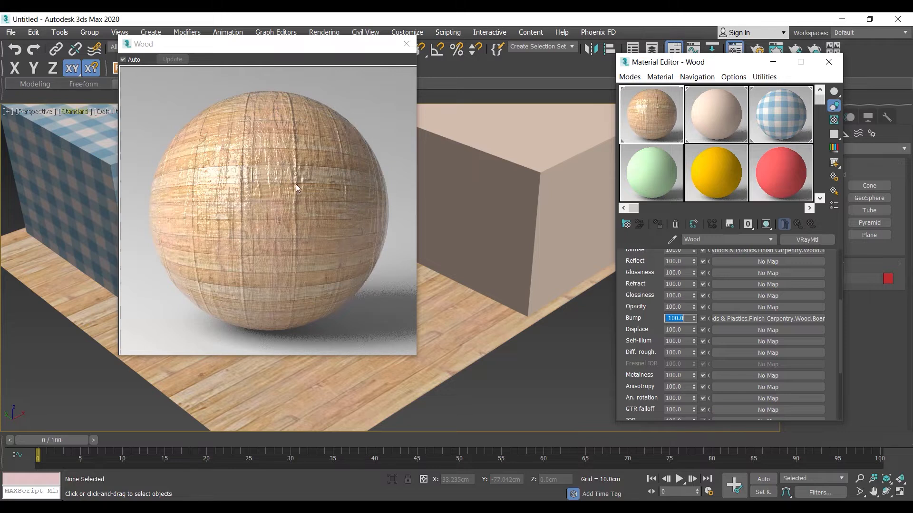
{"action": "type", "text": "10"}
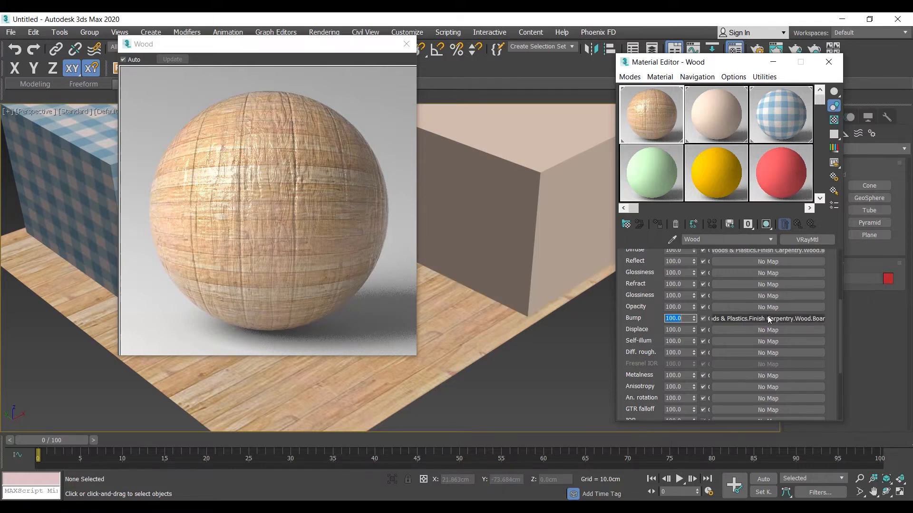
Match the wood bump bitmap to the diffuse bitmap by setting U and V tiling to 3 and the W angle to 90.
{"action": "scroll", "coordinate": [797, 304], "scroll_direction": "up", "scroll_amount": 1}
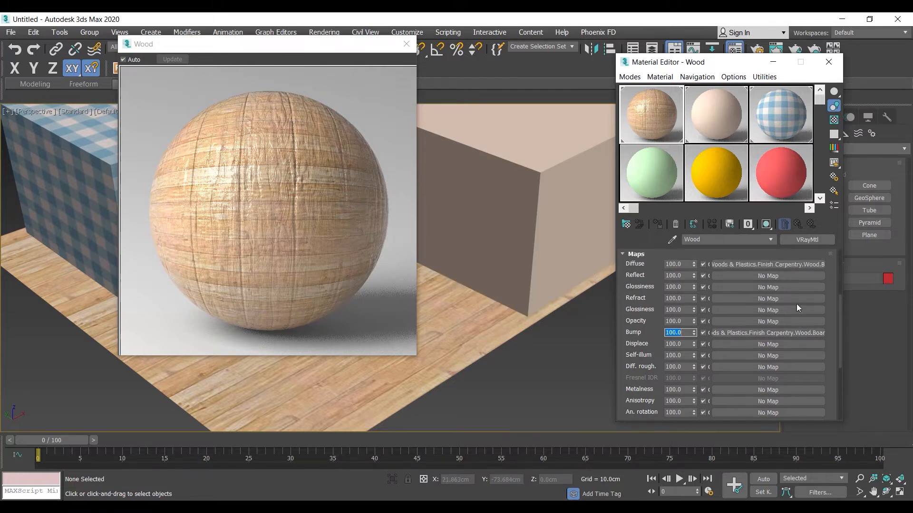
{"action": "left_click", "coordinate": [755, 264]}
{"action": "left_click_drag", "start_coordinate": [708, 315], "coordinate": [727, 444]}
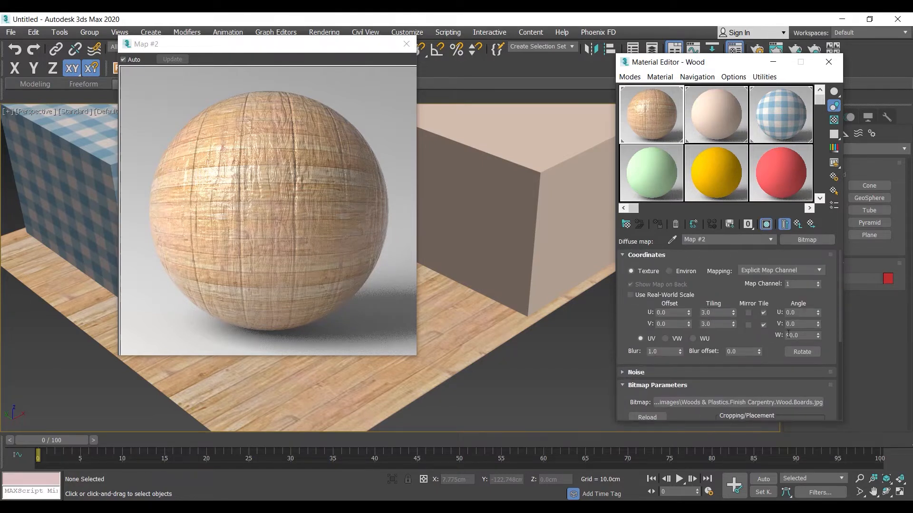
{"action": "left_click", "coordinate": [797, 224]}
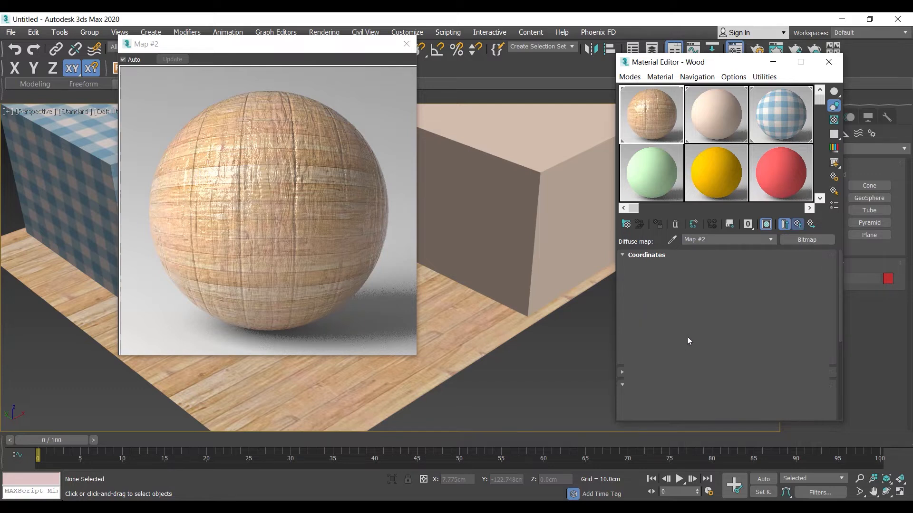
{"action": "left_click", "coordinate": [731, 330]}
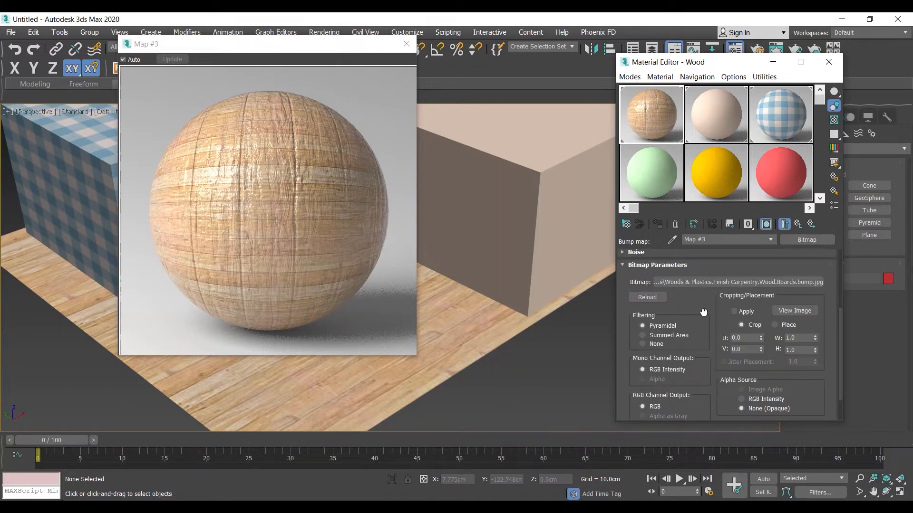
{"action": "scroll", "coordinate": [703, 312], "scroll_direction": "up", "scroll_amount": 4}
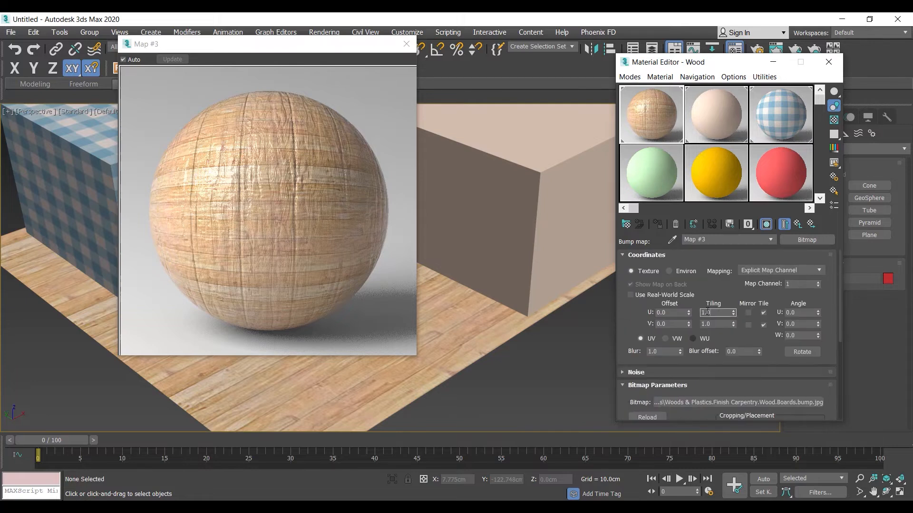
{"action": "type", "text": "3"}
{"action": "key", "text": "Tab"}
{"action": "type", "text": "3"}
{"action": "key", "text": "Return"}
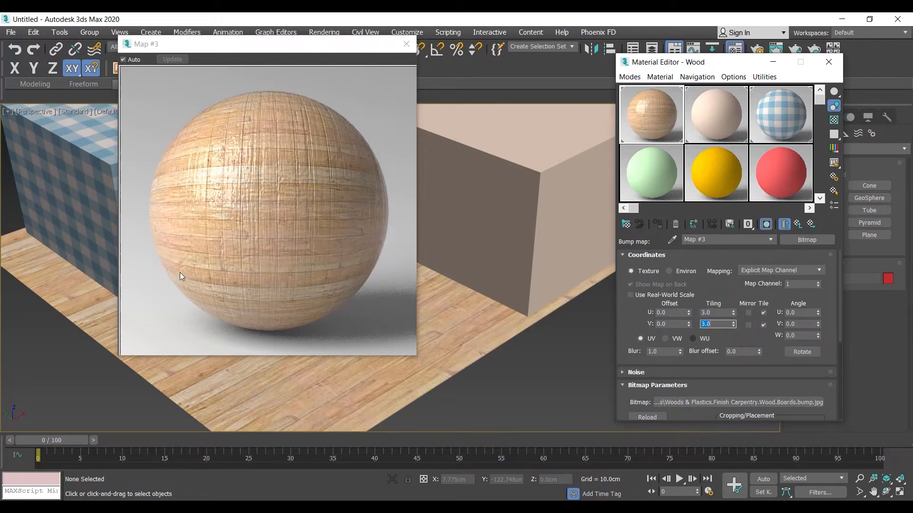
{"action": "double_click", "coordinate": [801, 335]}
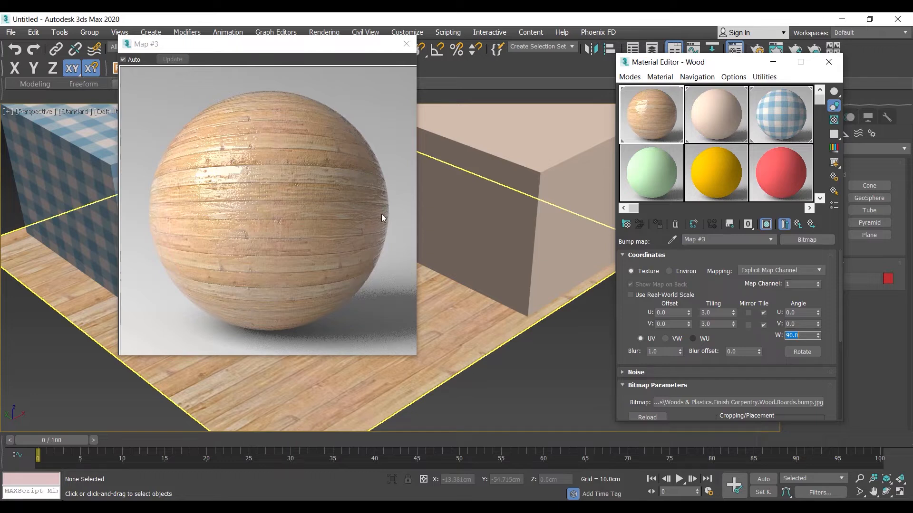
Return to the Wood material's maps, and close the enlarged sample preview and the Material Editor.
{"action": "left_click", "coordinate": [798, 224]}
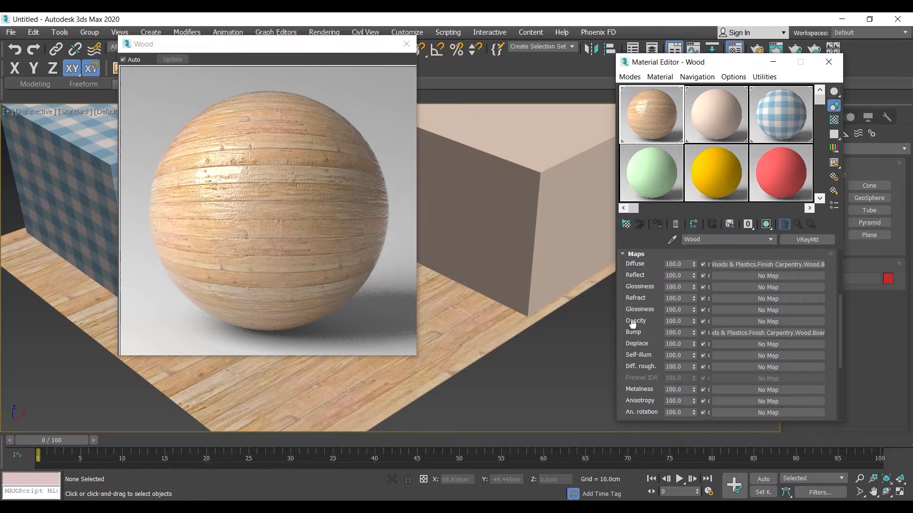
{"action": "left_click", "coordinate": [407, 44]}
{"action": "scroll", "coordinate": [414, 318], "scroll_direction": "down", "scroll_amount": 5}
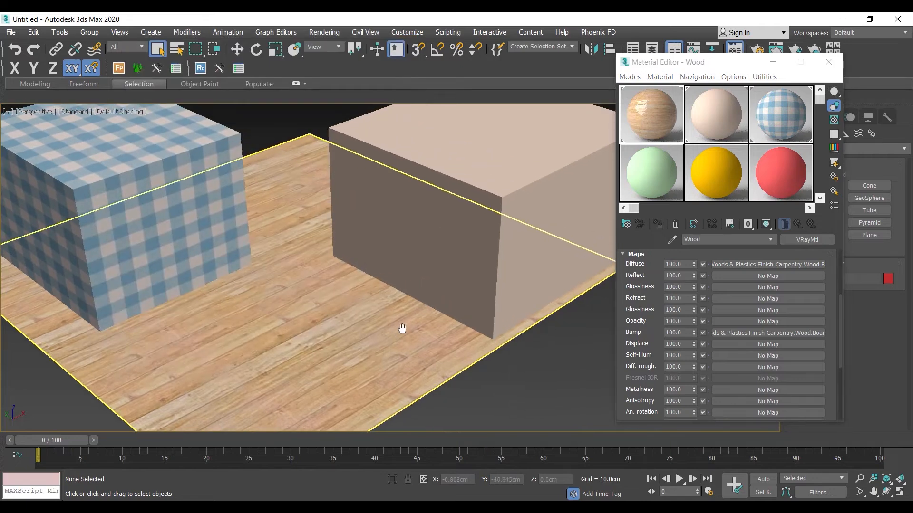
{"action": "left_click", "coordinate": [818, 67]}
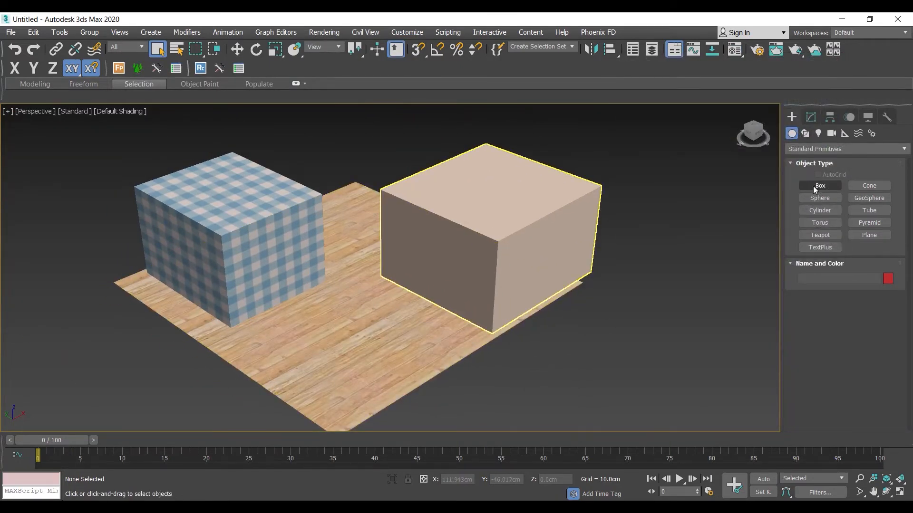
Draw a plane on the floor between the two boxes and rotate it upright with angle snap on.
{"action": "left_click", "coordinate": [862, 235]}
{"action": "left_click_drag", "start_coordinate": [243, 345], "coordinate": [421, 325]}
{"action": "key", "text": "e"}
{"action": "key", "text": "F5"}
{"action": "key", "text": "a"}
Raise the upright plane to about Z 29.8 cm and move it to about X -33.4 cm, Y -25.7 cm.
{"action": "key", "text": "w"}
{"action": "left_click_drag", "start_coordinate": [361, 295], "coordinate": [353, 241]}
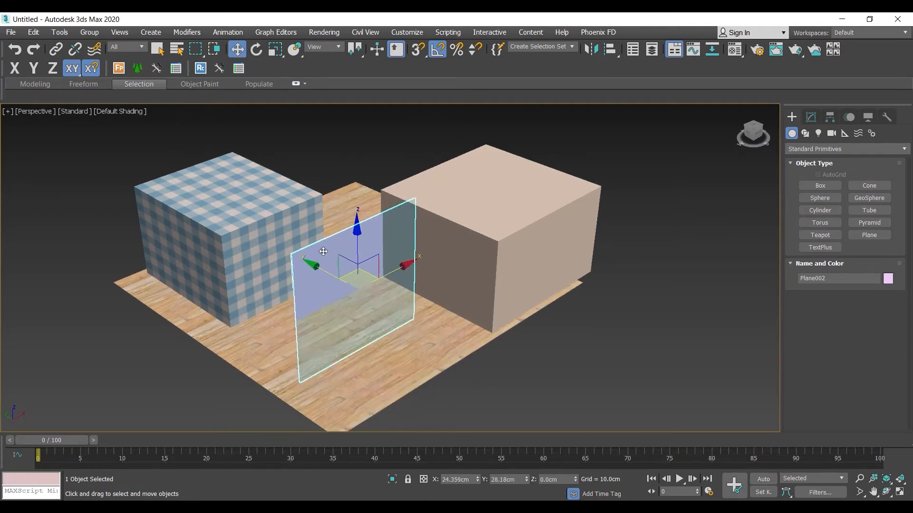
{"action": "key", "text": "ctrl+z"}
{"action": "left_click_drag", "start_coordinate": [361, 280], "coordinate": [359, 216]}
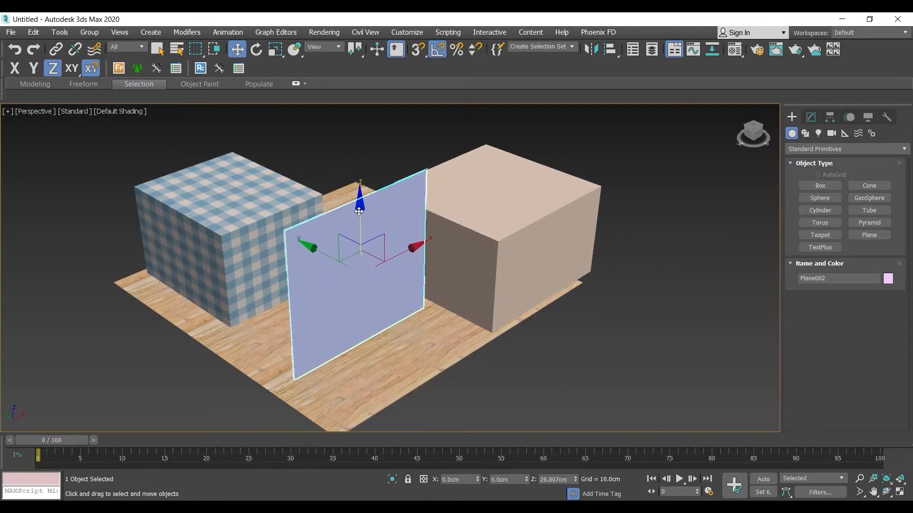
{"action": "left_click_drag", "start_coordinate": [368, 257], "coordinate": [334, 259]}
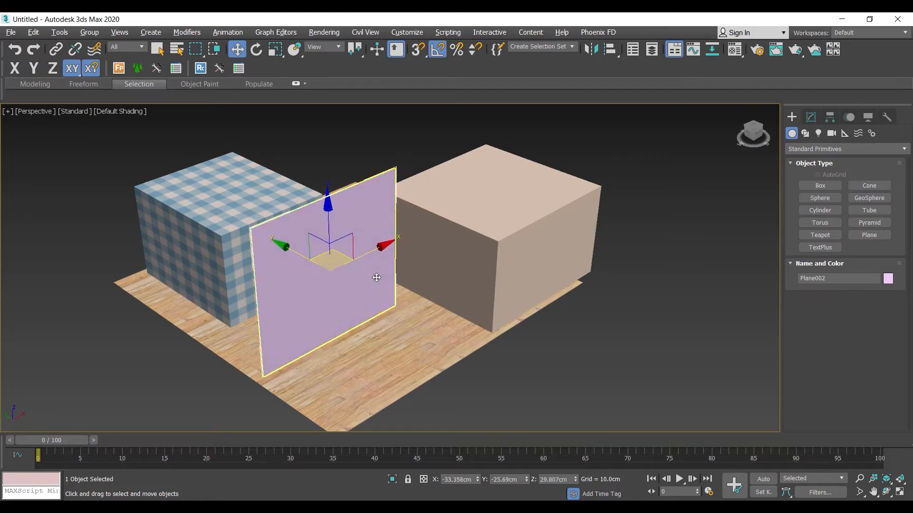
Assign the light green sample material to the upright plane and select it for editing.
{"action": "scroll", "coordinate": [364, 277], "scroll_direction": "up", "scroll_amount": 4}
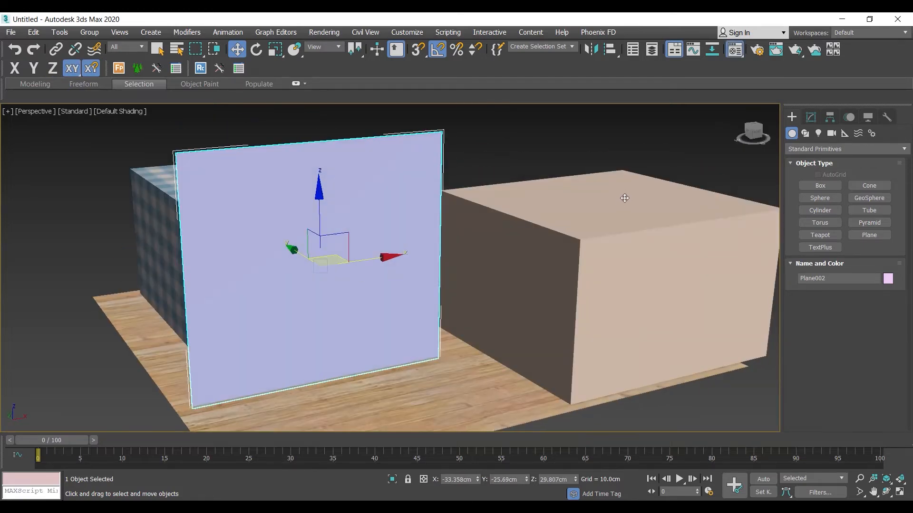
{"action": "key", "text": "m"}
{"action": "left_click_drag", "start_coordinate": [659, 179], "coordinate": [367, 235]}
{"action": "left_click", "coordinate": [658, 176]}
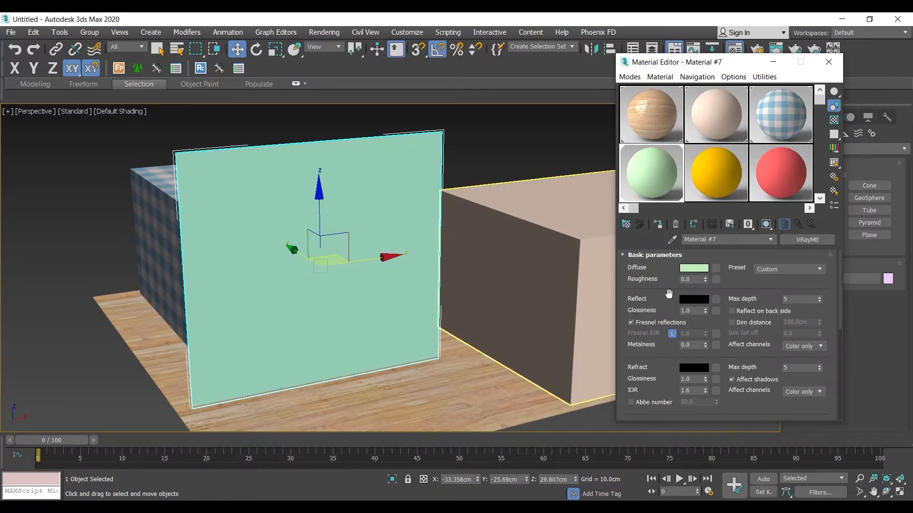
Load the bitmap Untitled-2.jpg as the light green material's Opacity map.
{"action": "scroll", "coordinate": [668, 293], "scroll_direction": "down", "scroll_amount": 5}
{"action": "left_click", "coordinate": [646, 417]}
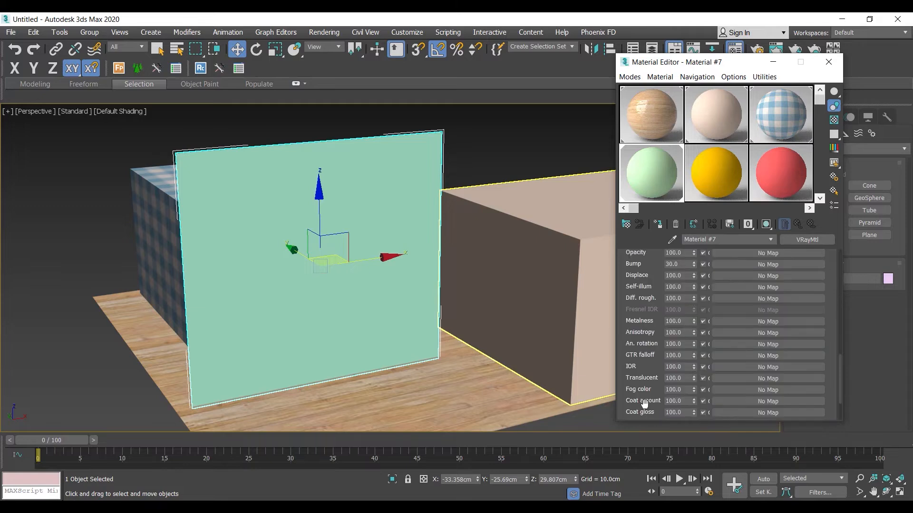
{"action": "left_click_drag", "start_coordinate": [651, 280], "coordinate": [652, 335]}
{"action": "left_click_drag", "start_coordinate": [634, 291], "coordinate": [636, 333]}
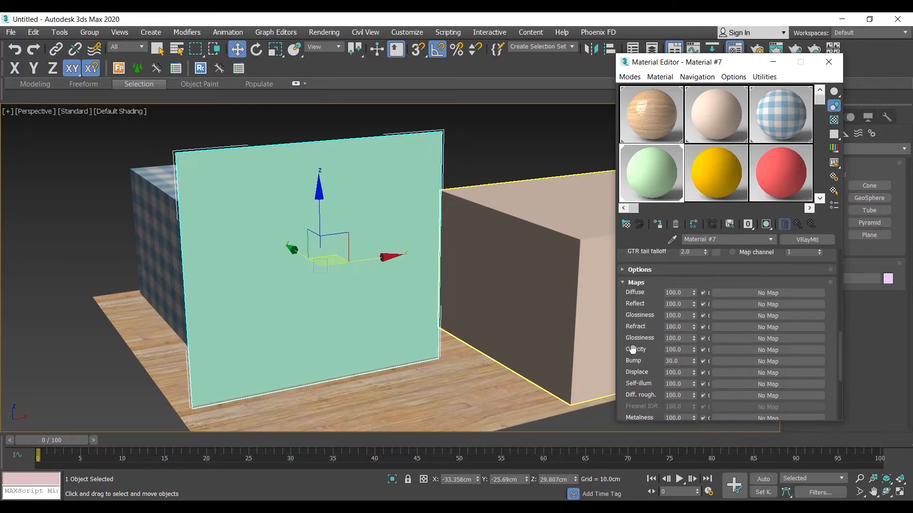
{"action": "left_click", "coordinate": [773, 349]}
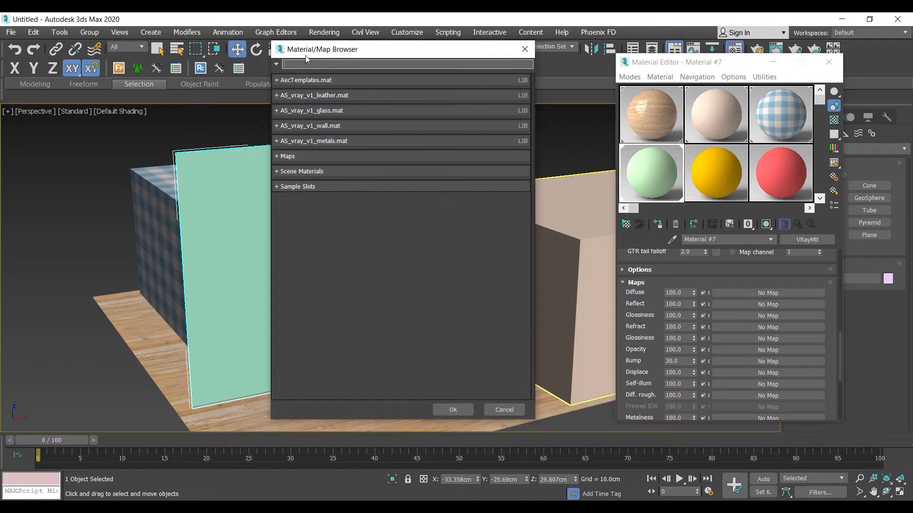
{"action": "type", "text": "bit"}
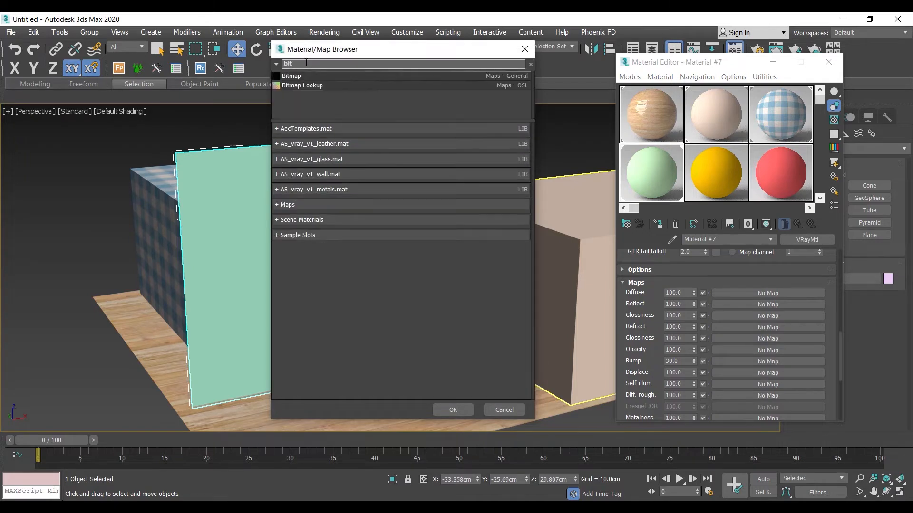
{"action": "double_click", "coordinate": [304, 78]}
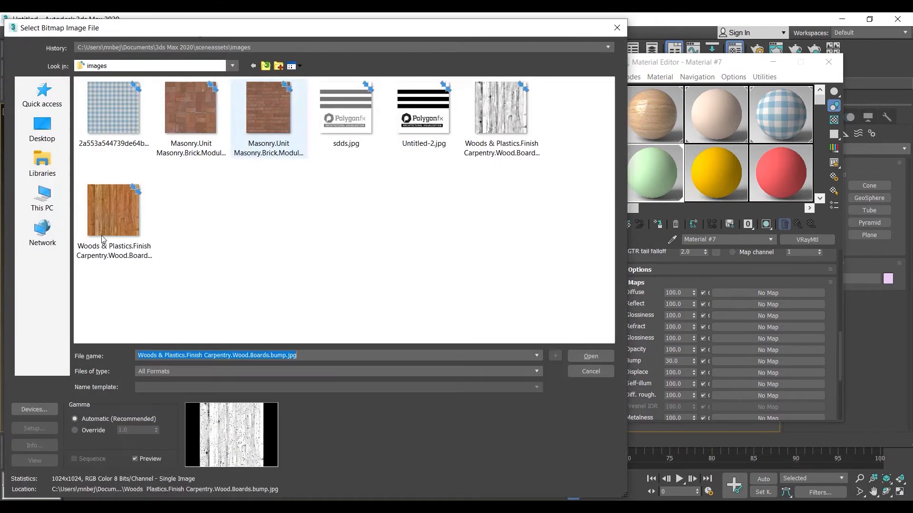
{"action": "left_click", "coordinate": [429, 128]}
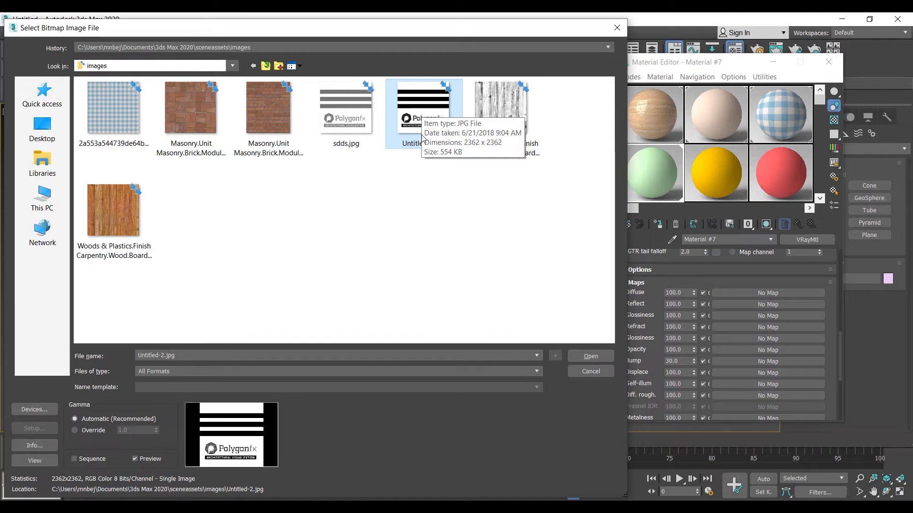
{"action": "left_click", "coordinate": [591, 357]}
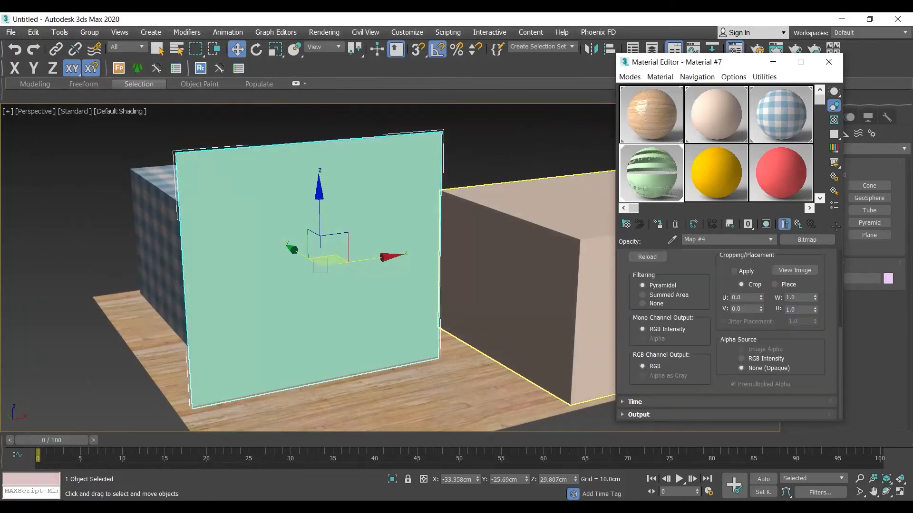
Show the opacity bitmap on the upright plane in the viewport, deselect the plane, and open the material's enlarged sample preview beside it.
{"action": "left_click", "coordinate": [767, 225]}
{"action": "middle_click_drag", "start_coordinate": [331, 282], "coordinate": [361, 275]}
{"action": "left_click", "coordinate": [531, 143]}
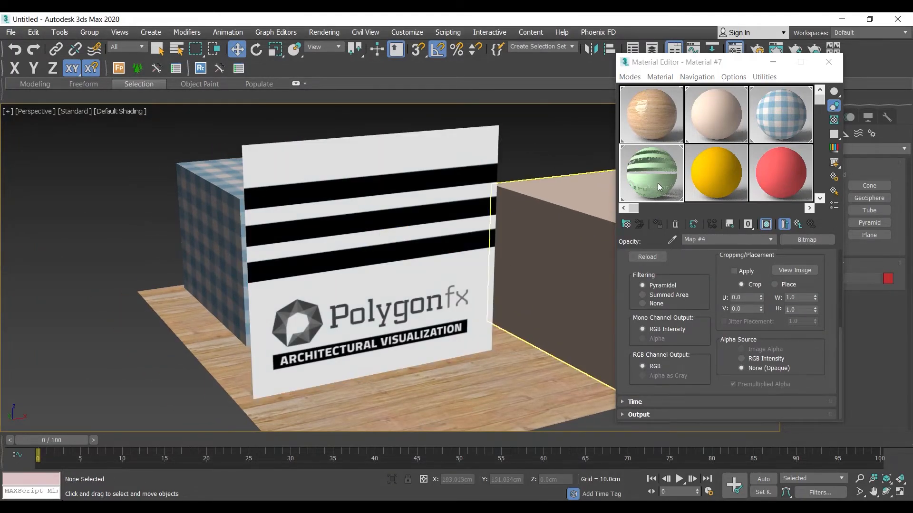
{"action": "double_click", "coordinate": [658, 183]}
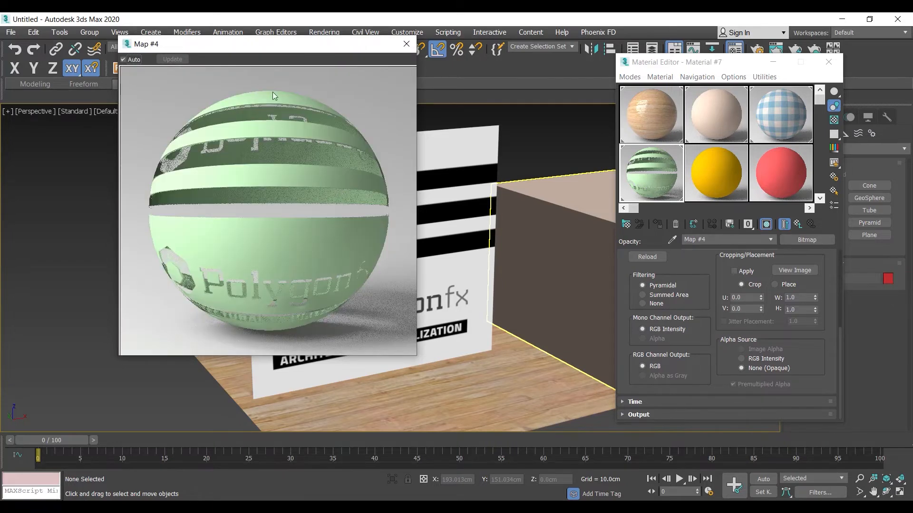
{"action": "left_click_drag", "start_coordinate": [280, 47], "coordinate": [200, 79]}
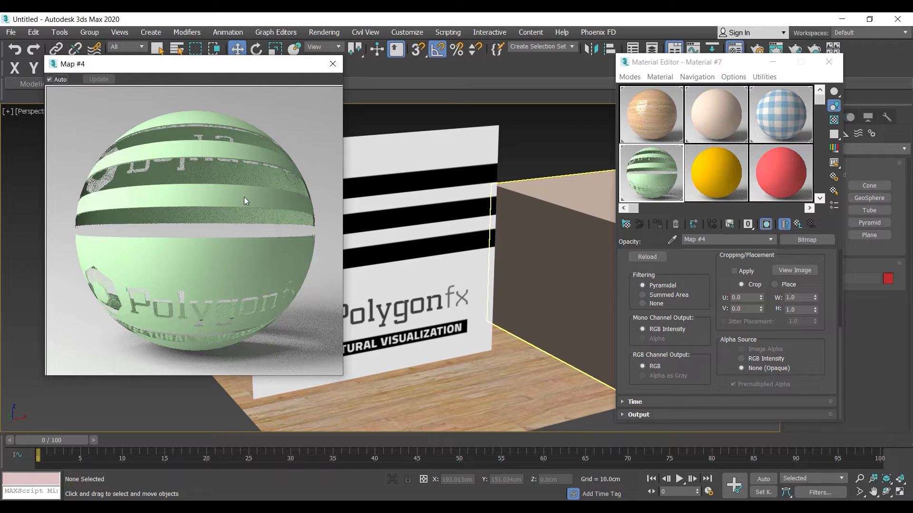
Return to the parent material and set its diffuse color to yellow with red 255, green 183 and blue 0.
{"action": "left_click", "coordinate": [695, 270]}
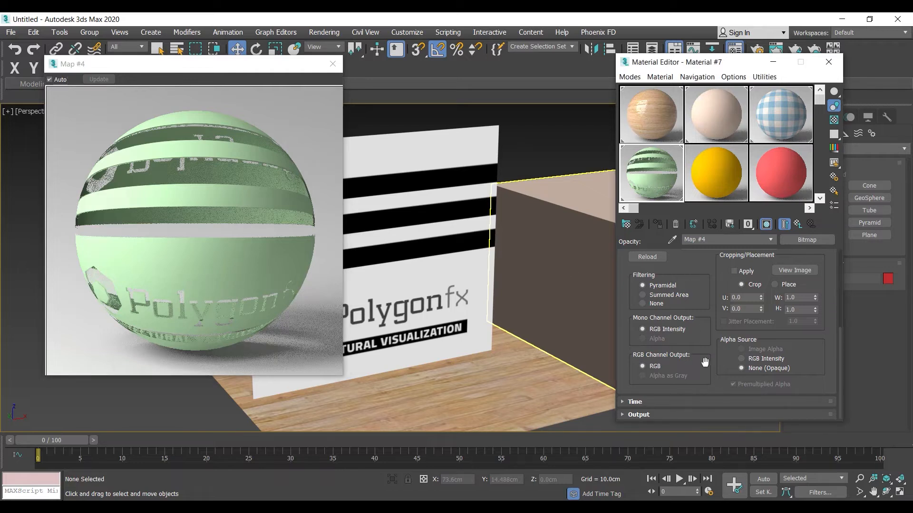
{"action": "left_click", "coordinate": [798, 224]}
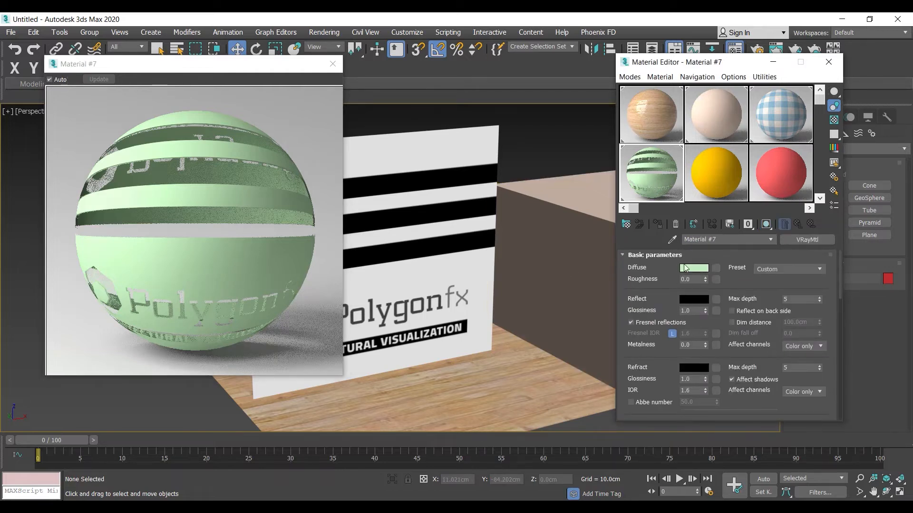
{"action": "left_click", "coordinate": [694, 268]}
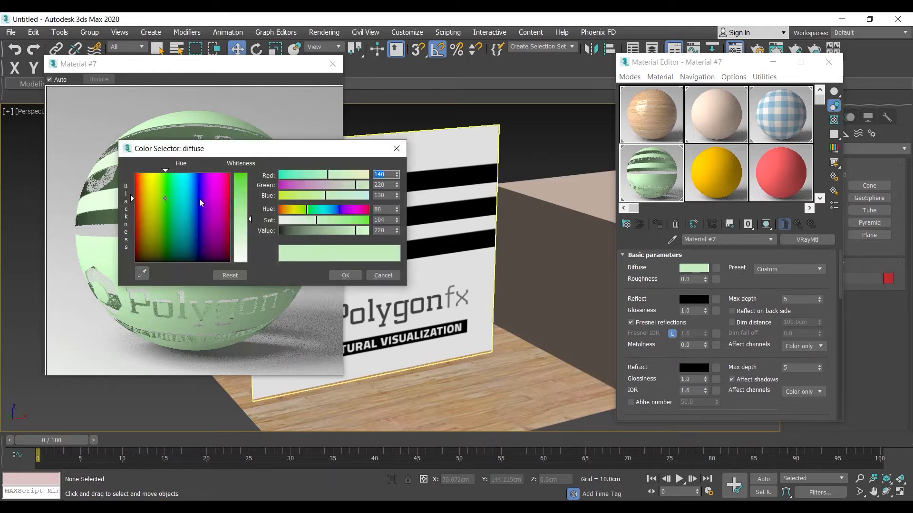
{"action": "left_click_drag", "start_coordinate": [244, 196], "coordinate": [243, 174]}
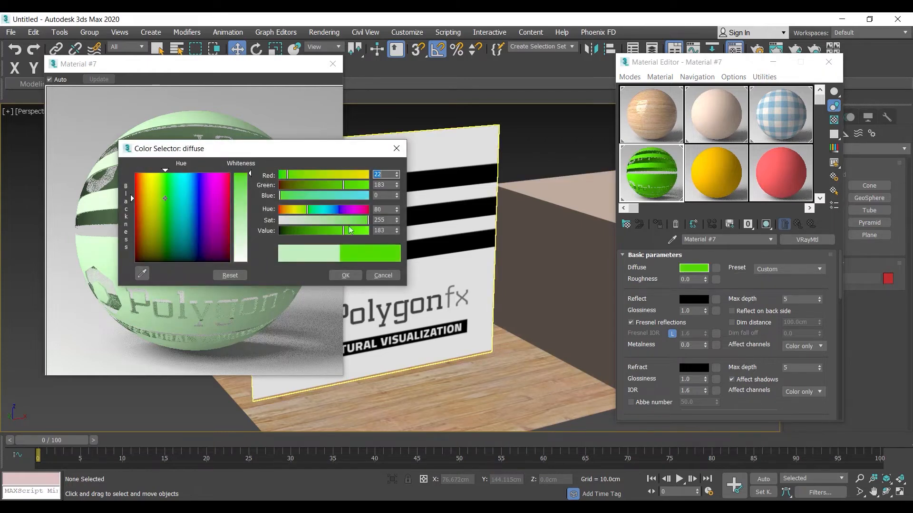
{"action": "type", "text": "255"}
{"action": "key", "text": "Return"}
{"action": "left_click", "coordinate": [346, 276]}
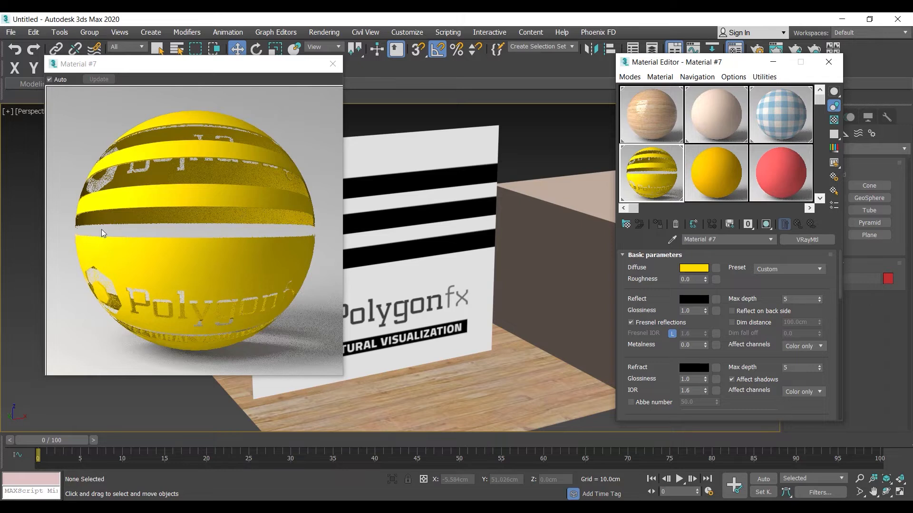
Try inverting the output of the Untitled-2.jpg opacity map, and turn Invert back off.
{"action": "middle_click_drag", "start_coordinate": [402, 281], "coordinate": [467, 259]}
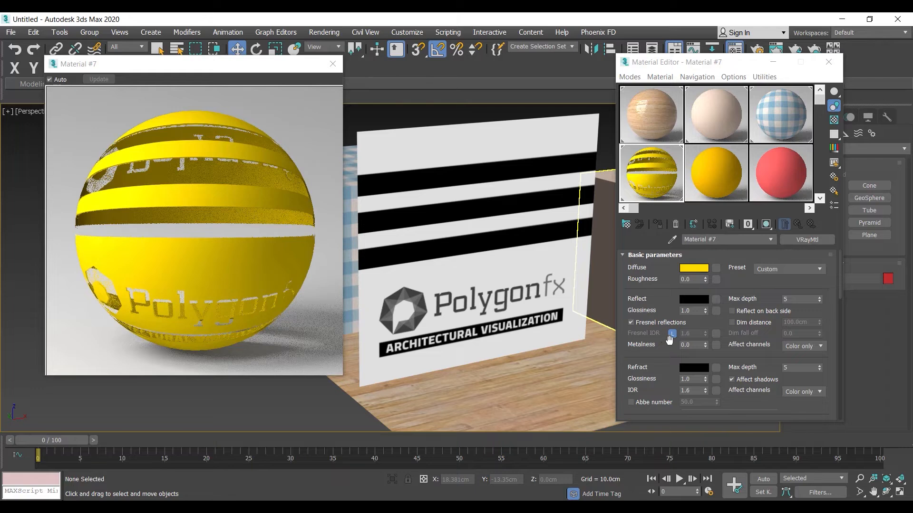
{"action": "scroll", "coordinate": [665, 341], "scroll_direction": "down", "scroll_amount": 5}
{"action": "scroll", "coordinate": [644, 328], "scroll_direction": "down", "scroll_amount": 10}
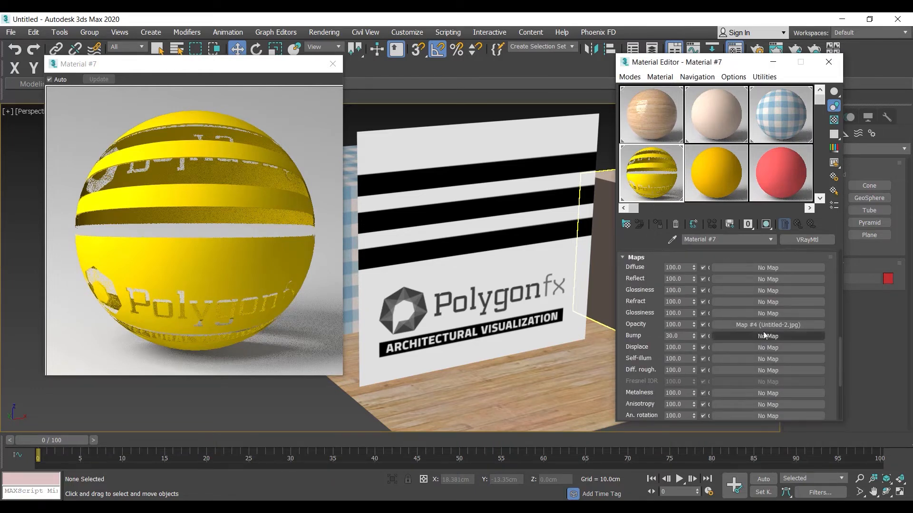
{"action": "left_click", "coordinate": [768, 325]}
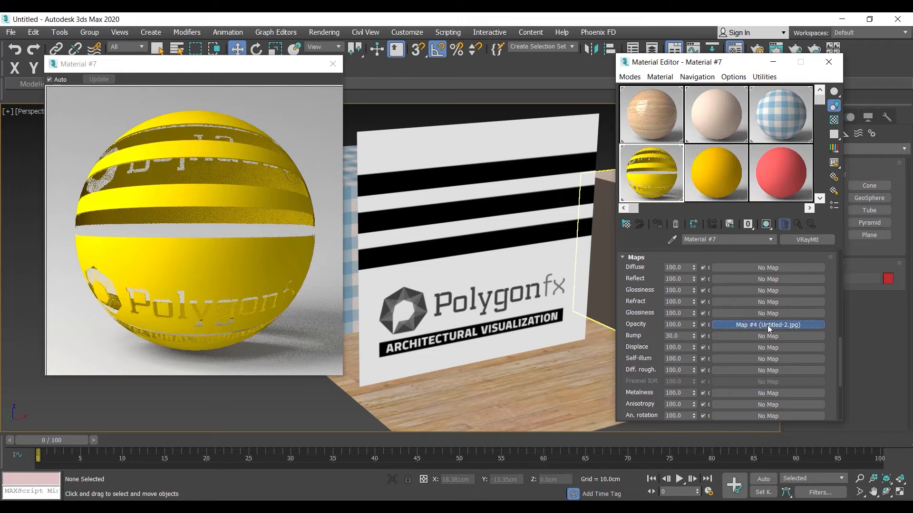
{"action": "scroll", "coordinate": [685, 299], "scroll_direction": "up", "scroll_amount": 6}
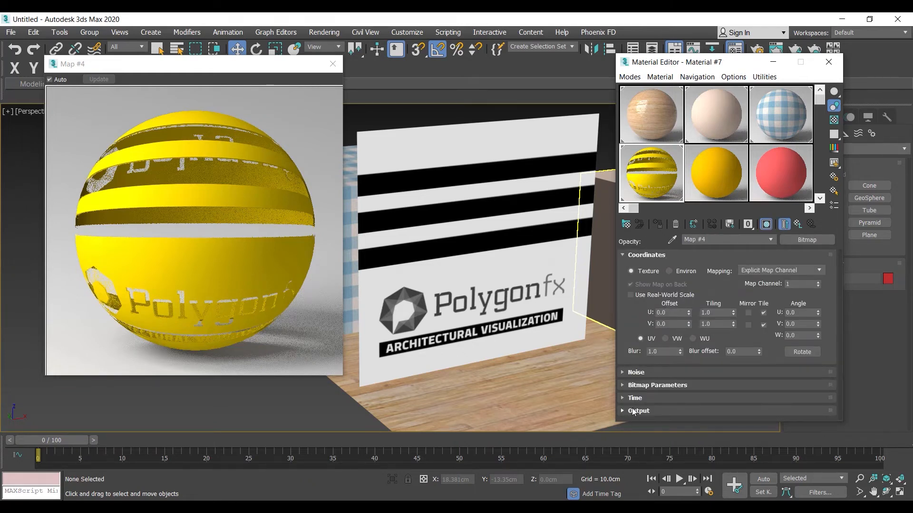
{"action": "left_click", "coordinate": [640, 411]}
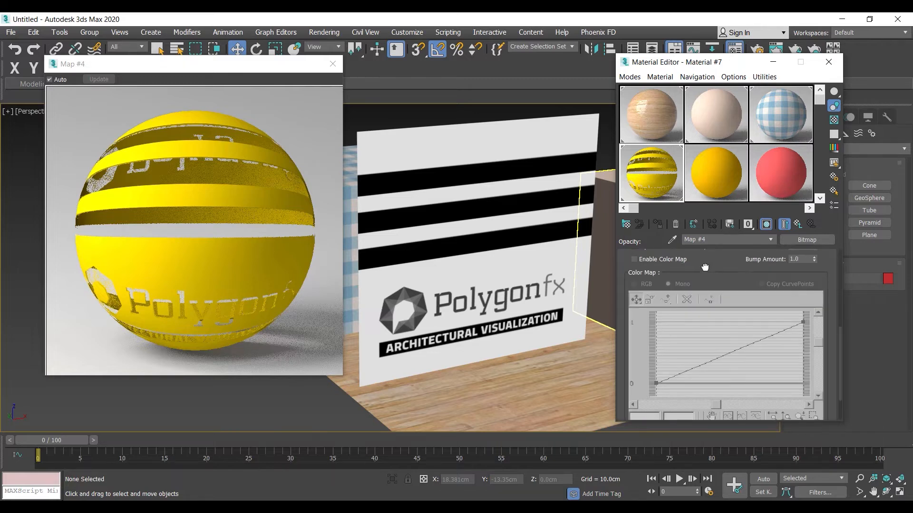
{"action": "scroll", "coordinate": [702, 275], "scroll_direction": "up", "scroll_amount": 3}
{"action": "left_click", "coordinate": [643, 296]}
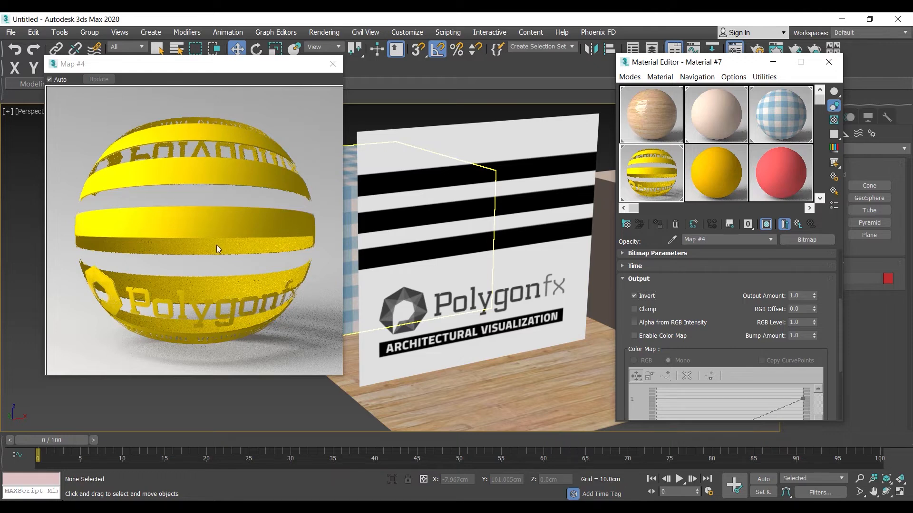
{"action": "left_click", "coordinate": [647, 297]}
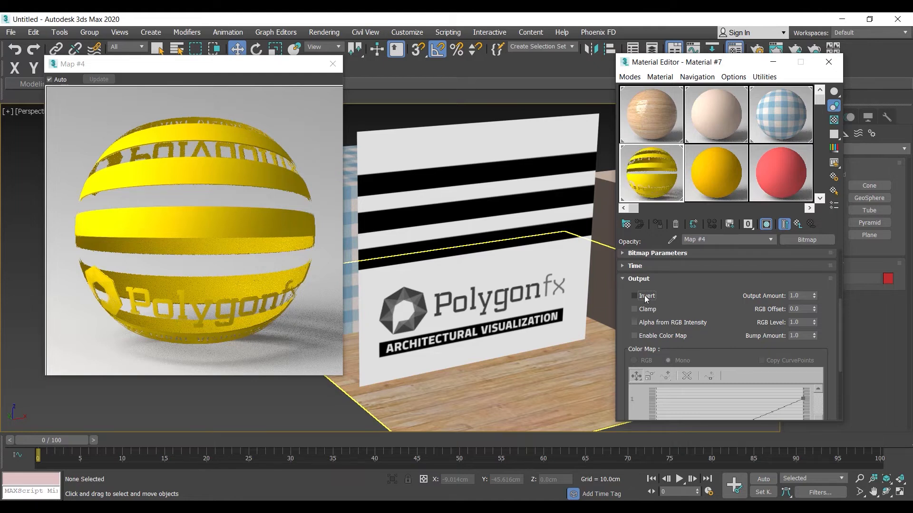
{"action": "left_click", "coordinate": [641, 296]}
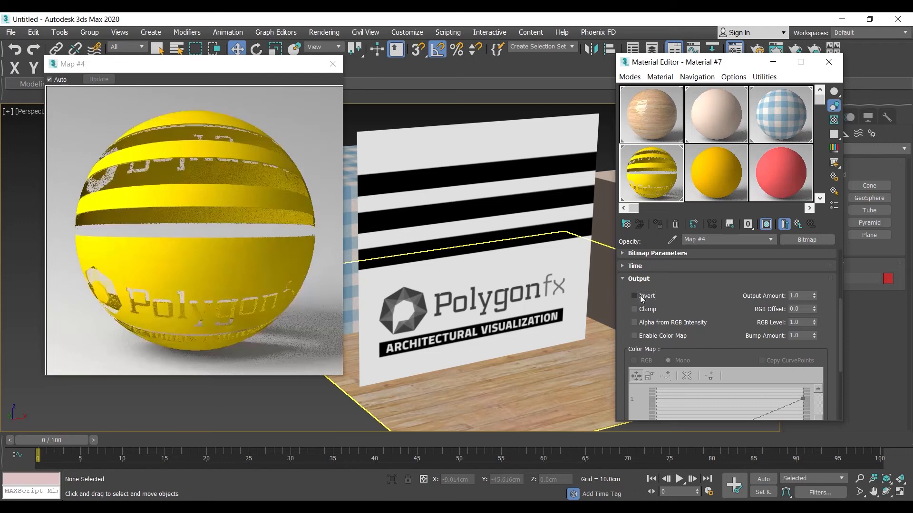
{"action": "left_click", "coordinate": [649, 279]}
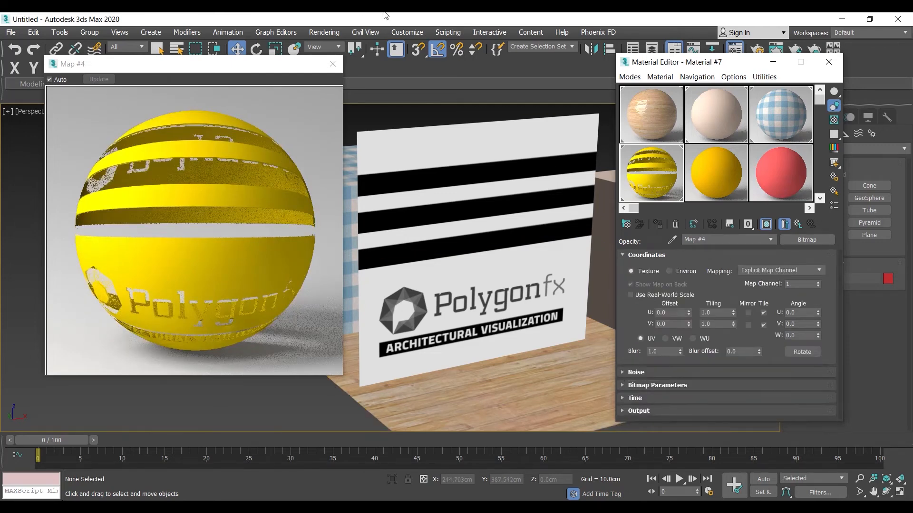
Return to the parent material, move its Untitled-2.jpg map from the Opacity slot to the Refract slot, and reopen the enlarged sample preview.
{"action": "left_click", "coordinate": [333, 63]}
{"action": "middle_click_drag", "start_coordinate": [479, 224], "coordinate": [348, 256]}
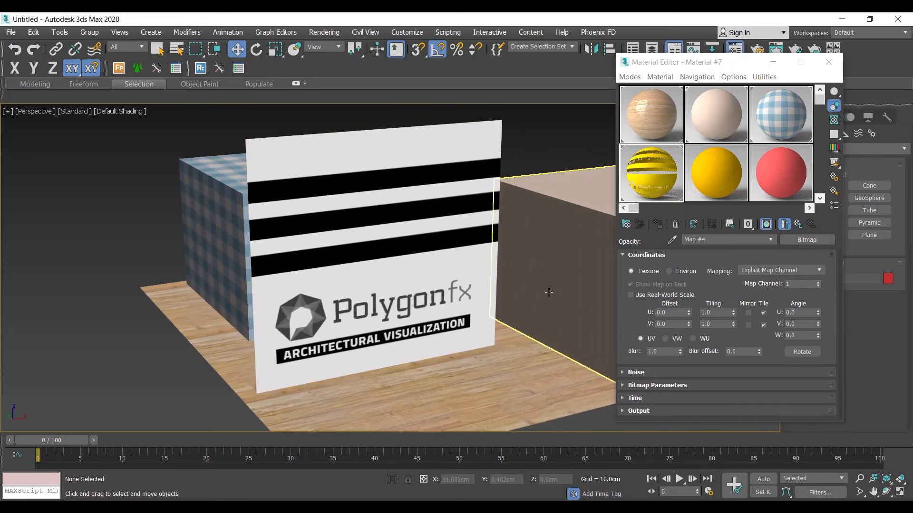
{"action": "left_click", "coordinate": [801, 228]}
{"action": "left_click", "coordinate": [802, 228]}
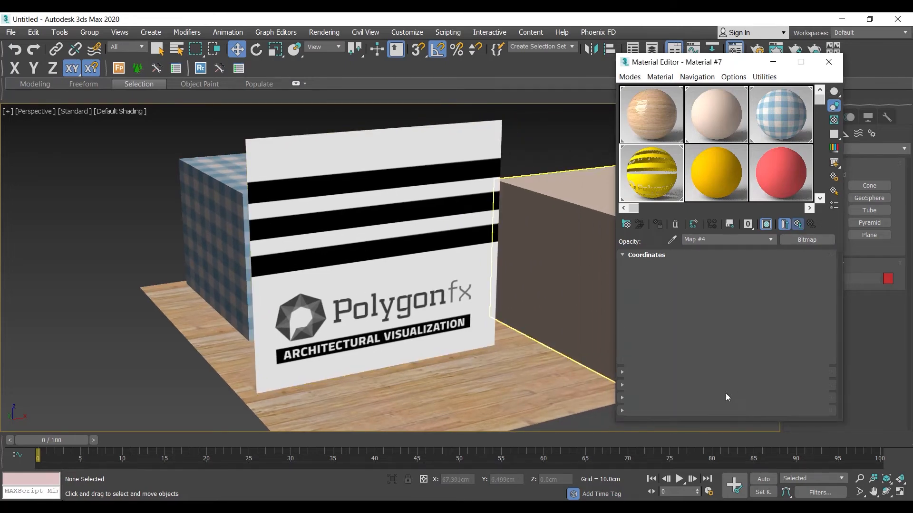
{"action": "left_click_drag", "start_coordinate": [671, 358], "coordinate": [665, 76]}
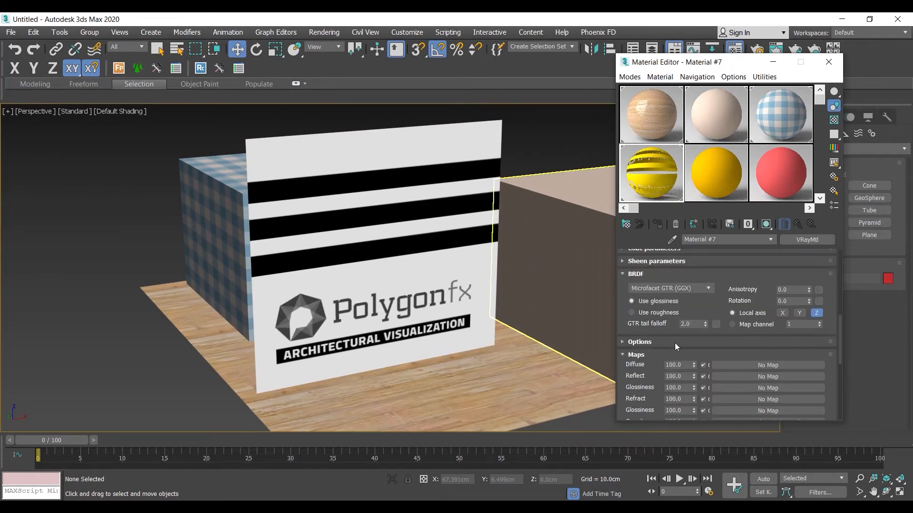
{"action": "left_click_drag", "start_coordinate": [672, 341], "coordinate": [672, 230]}
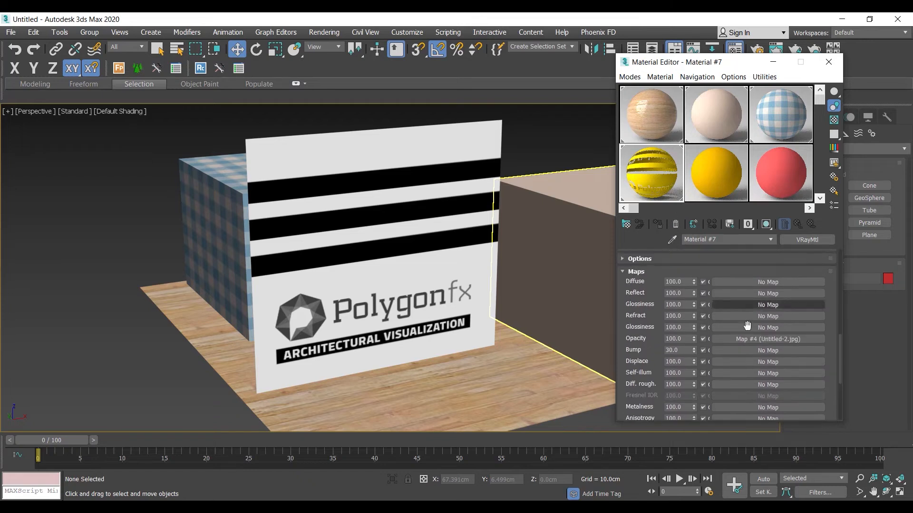
{"action": "left_click_drag", "start_coordinate": [762, 342], "coordinate": [771, 316]}
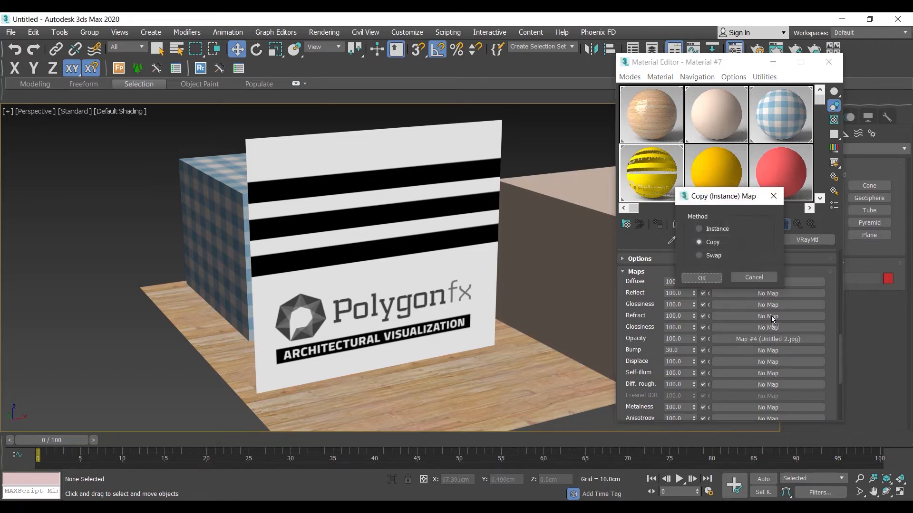
{"action": "left_click", "coordinate": [708, 277]}
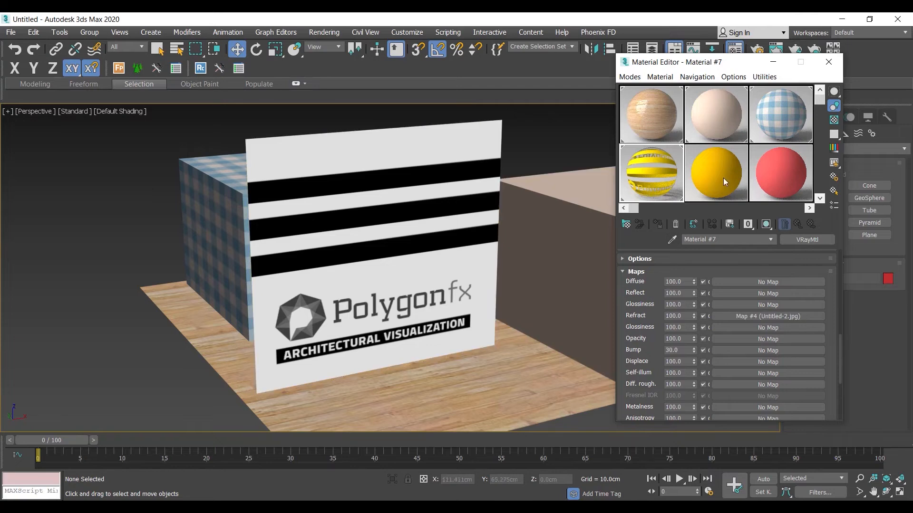
{"action": "double_click", "coordinate": [652, 172]}
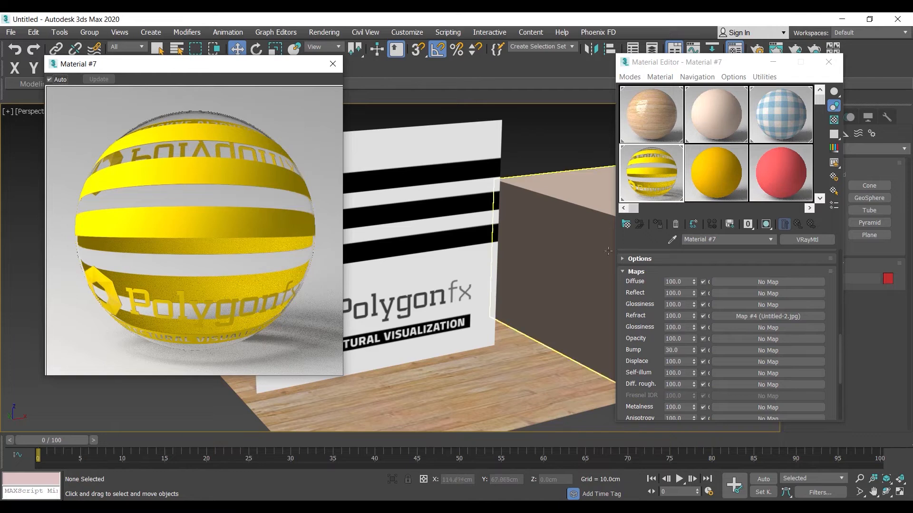
Assign the Masonry.Unit Masonry.Brick.Modular.English.jpg bitmap to the Diffuse slot of Material #7.
{"action": "left_click_drag", "start_coordinate": [658, 285], "coordinate": [659, 419]}
{"action": "left_click_drag", "start_coordinate": [674, 254], "coordinate": [676, 326]}
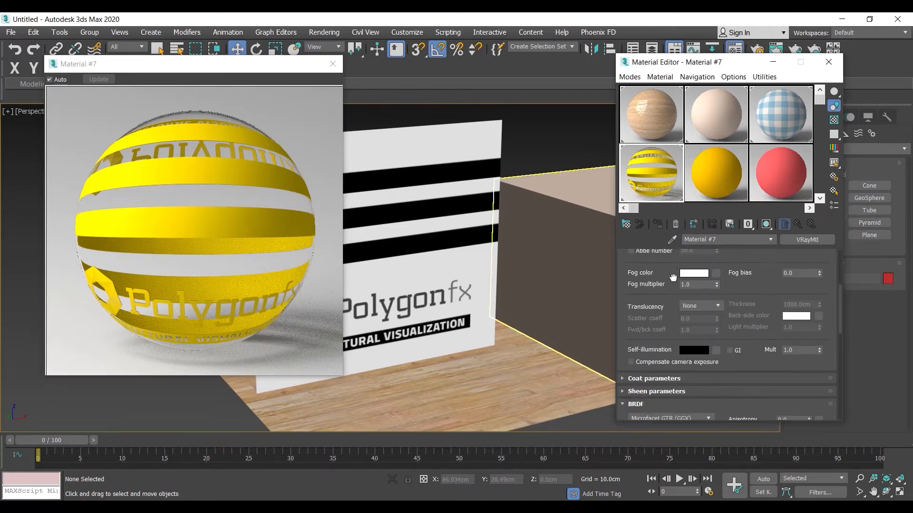
{"action": "scroll", "coordinate": [683, 263], "scroll_direction": "up", "scroll_amount": 5}
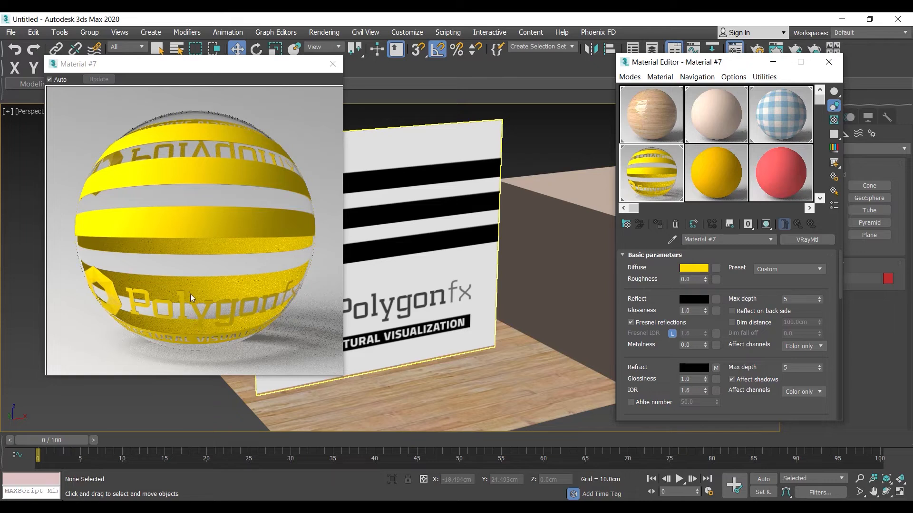
{"action": "left_click", "coordinate": [716, 269]}
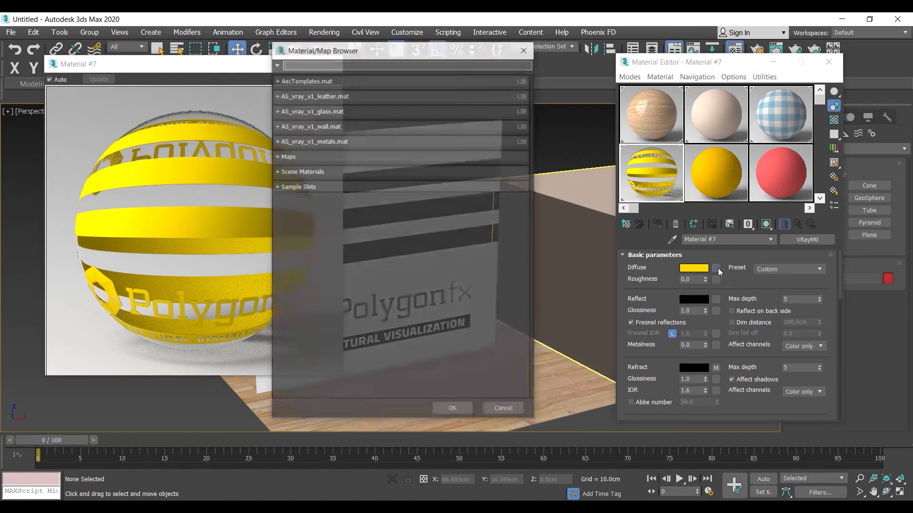
{"action": "type", "text": "bit"}
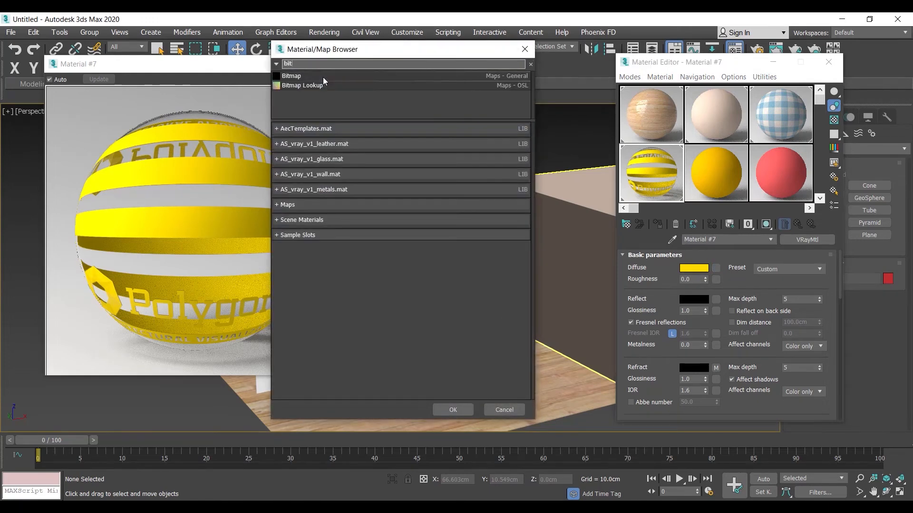
{"action": "double_click", "coordinate": [306, 75]}
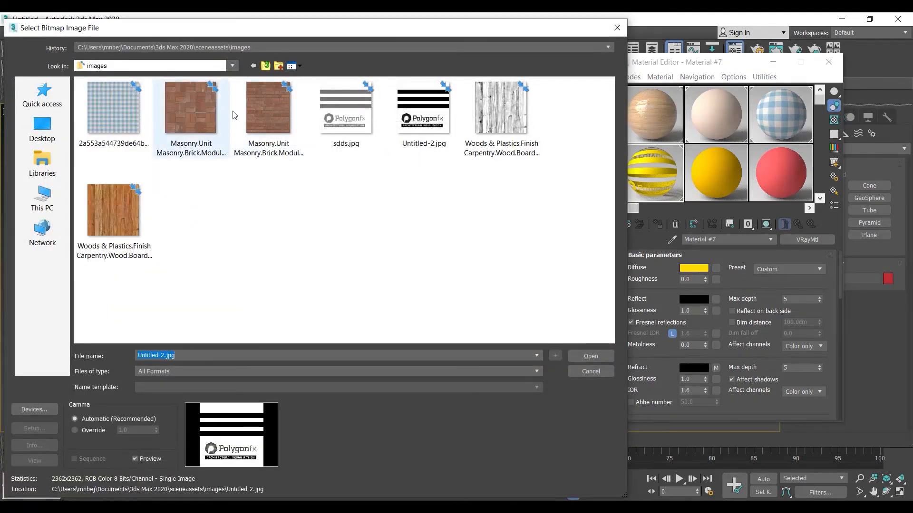
{"action": "double_click", "coordinate": [271, 111]}
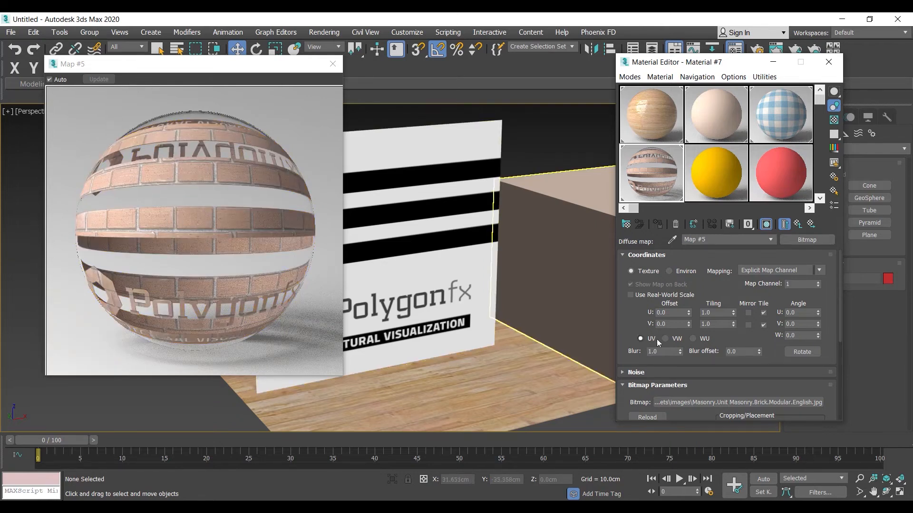
Set the U and V tiling of the brick diffuse map to 3.0.
{"action": "left_click", "coordinate": [719, 313]}
{"action": "type", "text": "3"}
{"action": "key", "text": "Tab"}
{"action": "type", "text": "3"}
{"action": "key", "text": "Return"}
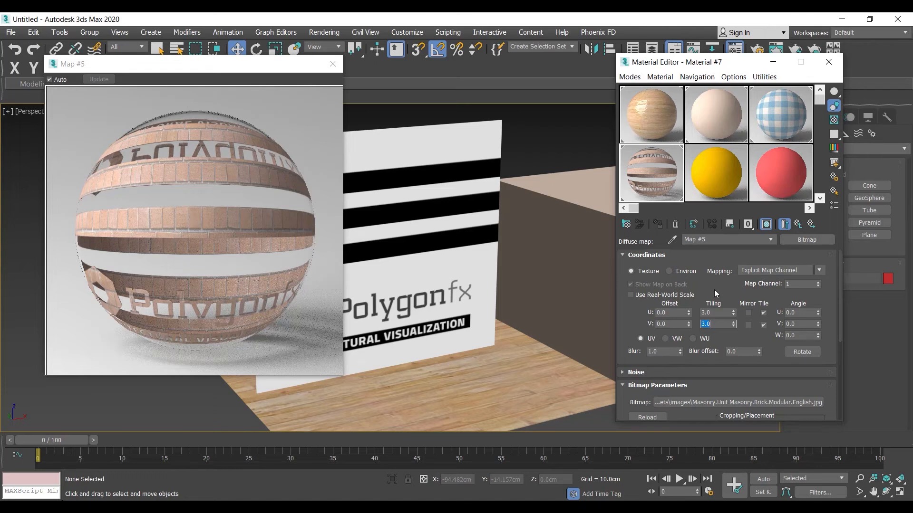
Replace the brick image in the diffuse map with Woods & Plastics.Finish Carpentry.Wood.Boards.bump.jpg, keeping Material #7 as the active sample.
{"action": "left_click", "coordinate": [742, 404]}
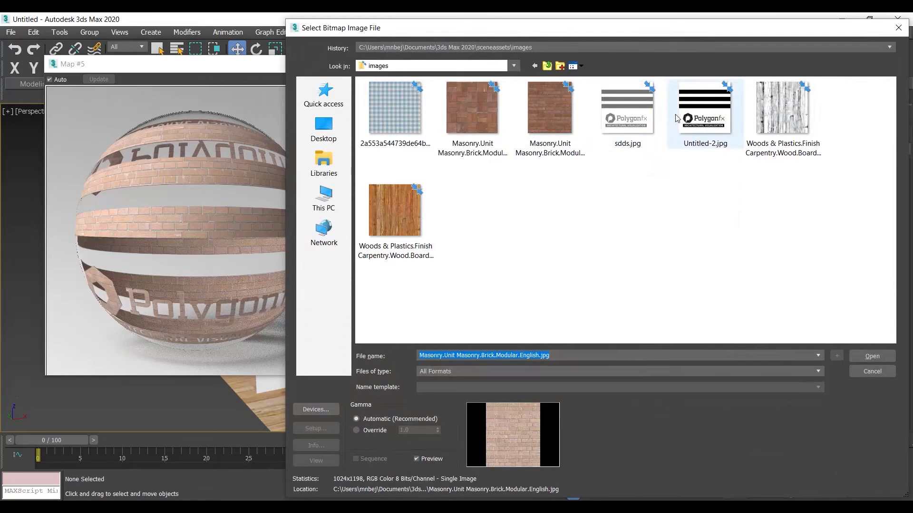
{"action": "double_click", "coordinate": [779, 114]}
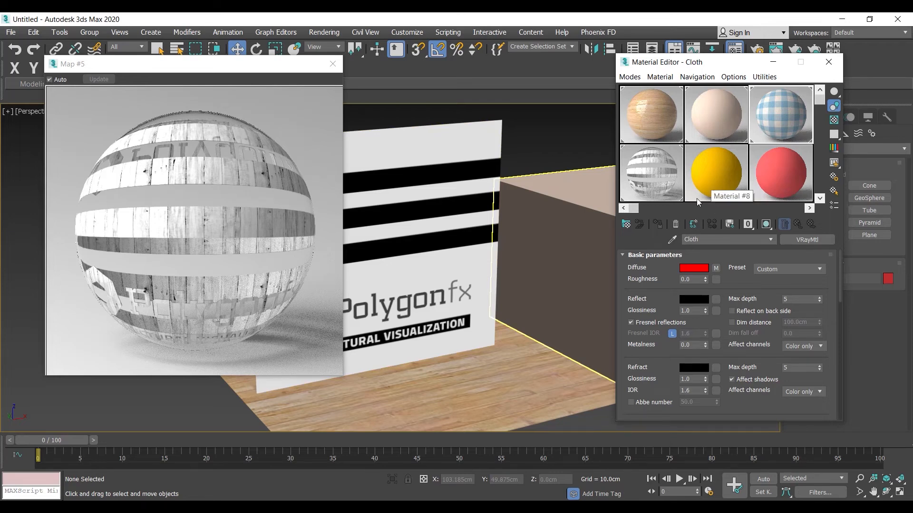
{"action": "left_click", "coordinate": [638, 179]}
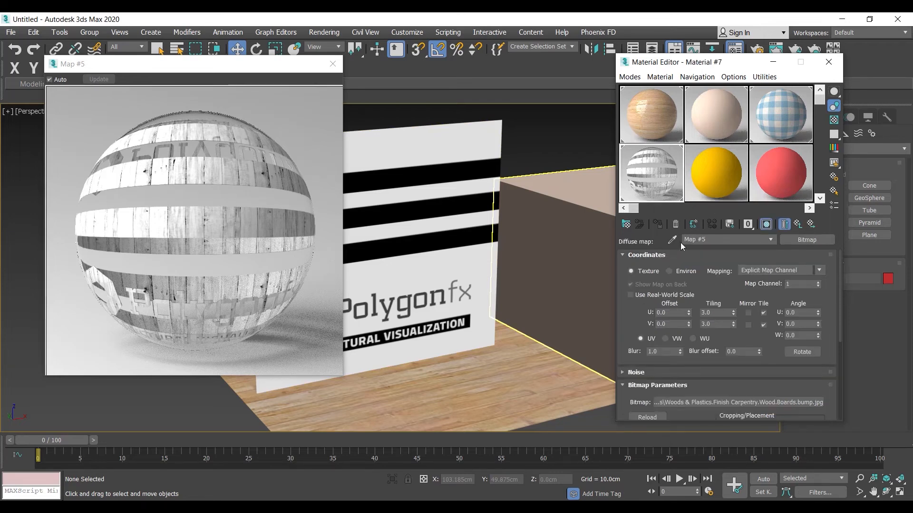
Return to the parent material and clear its Diffuse map.
{"action": "left_click", "coordinate": [798, 224]}
{"action": "right_click", "coordinate": [717, 270]}
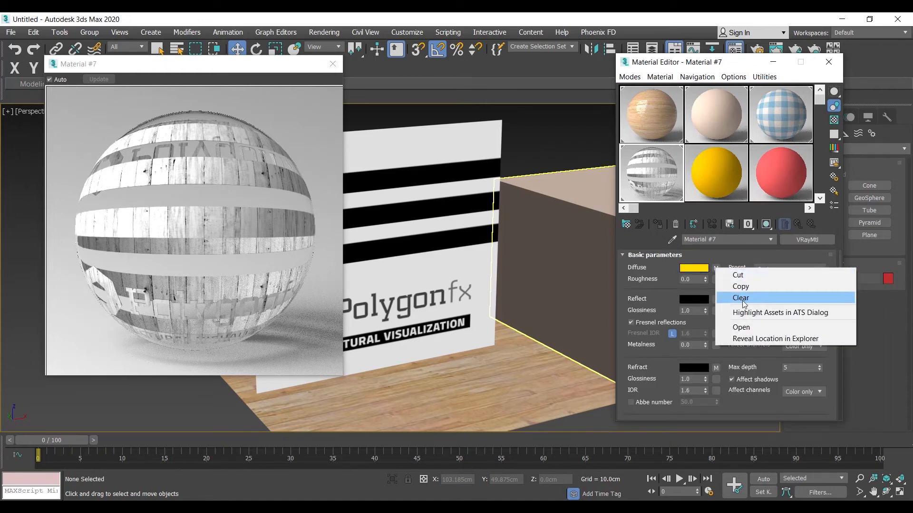
{"action": "left_click", "coordinate": [743, 300]}
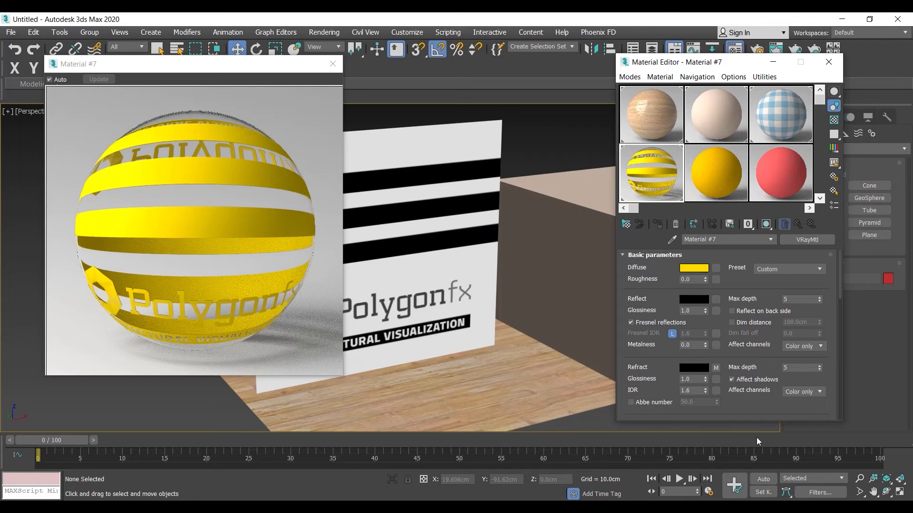
Move the Untitled-2.jpg map from the Refract slot to the Reflect slot using the Swap method.
{"action": "scroll", "coordinate": [739, 412], "scroll_direction": "down", "scroll_amount": 15}
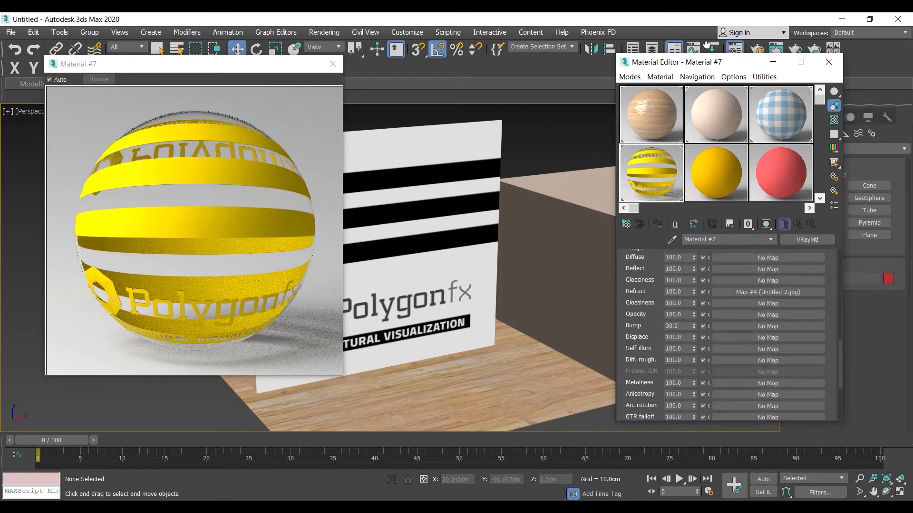
{"action": "scroll", "coordinate": [713, 323], "scroll_direction": "up", "scroll_amount": 15}
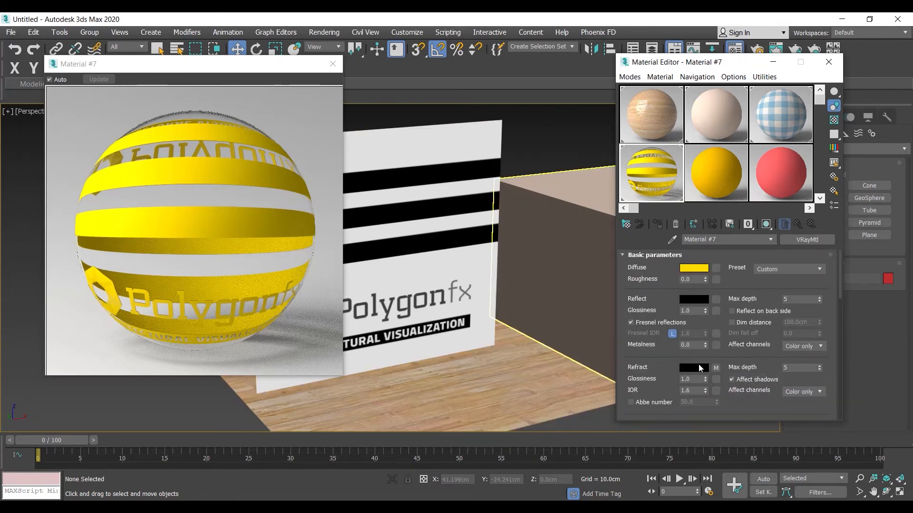
{"action": "left_click_drag", "start_coordinate": [688, 332], "coordinate": [717, 300]}
{"action": "left_click", "coordinate": [712, 256]}
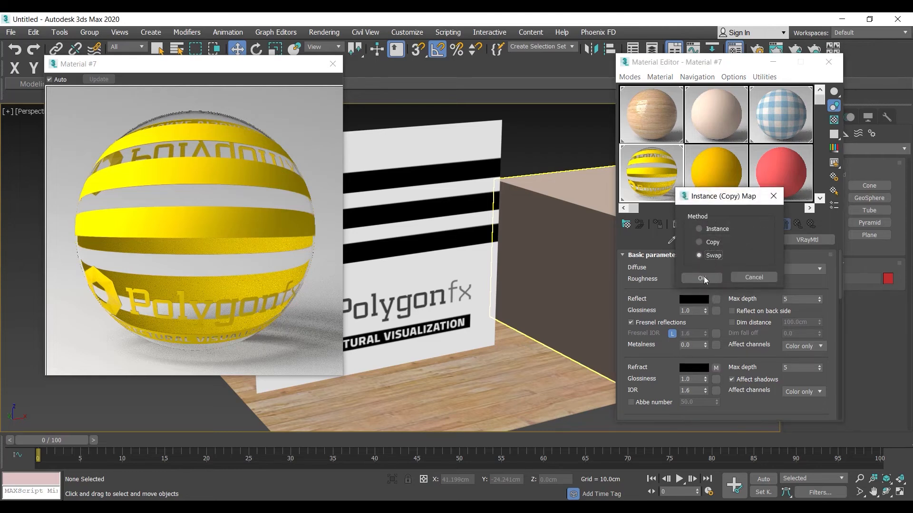
{"action": "left_click", "coordinate": [702, 277]}
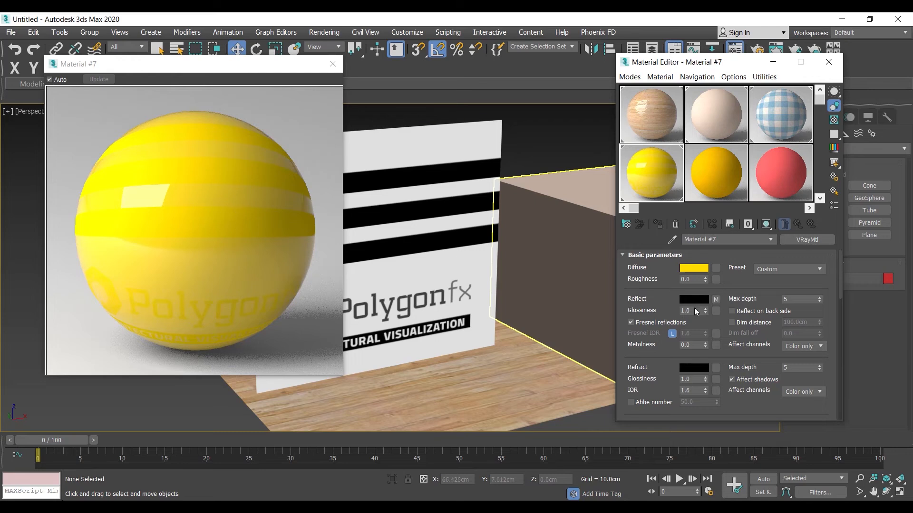
Try the material without Fresnel reflections, turn them back on, and set the unlocked Fresnel IOR to 3.0.
{"action": "left_click", "coordinate": [631, 323]}
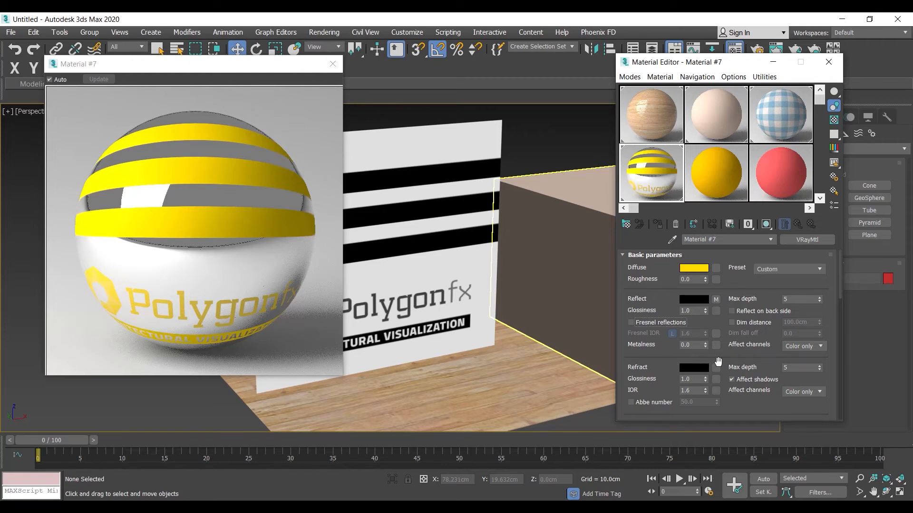
{"action": "left_click", "coordinate": [639, 324]}
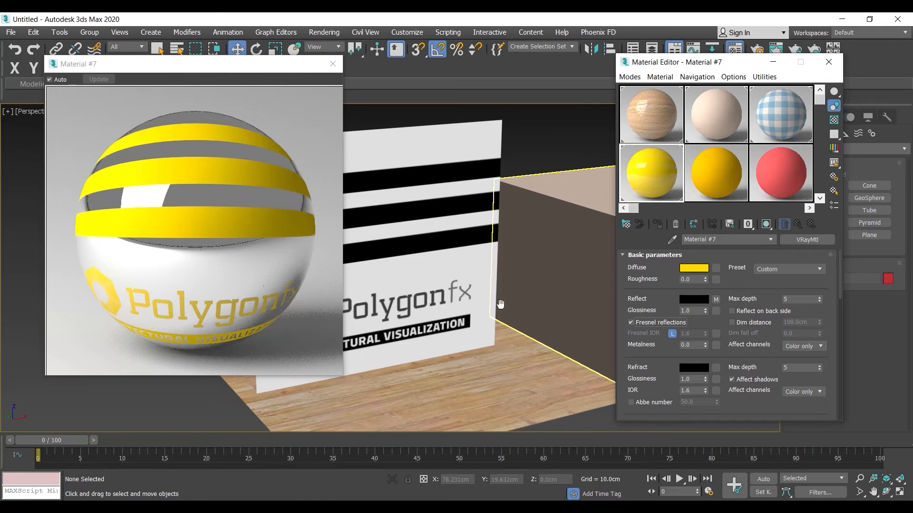
{"action": "left_click", "coordinate": [672, 334]}
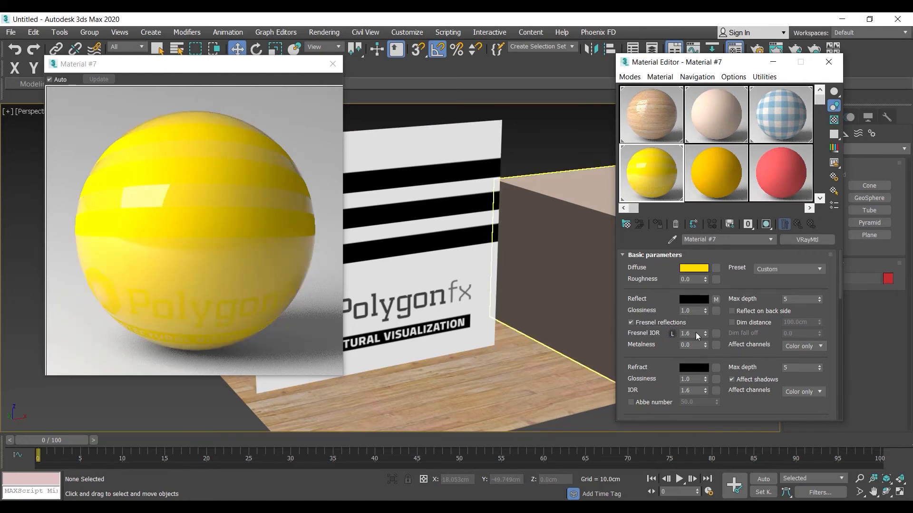
{"action": "double_click", "coordinate": [693, 334]}
{"action": "type", "text": "3"}
{"action": "key", "text": "Return"}
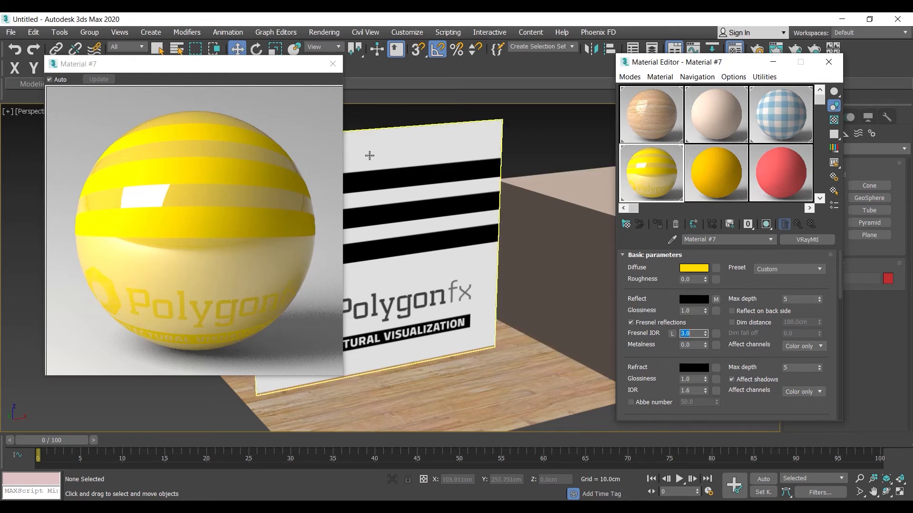
Replace the image in the Reflect bitmap with sdds.jpg.
{"action": "left_click", "coordinate": [717, 301]}
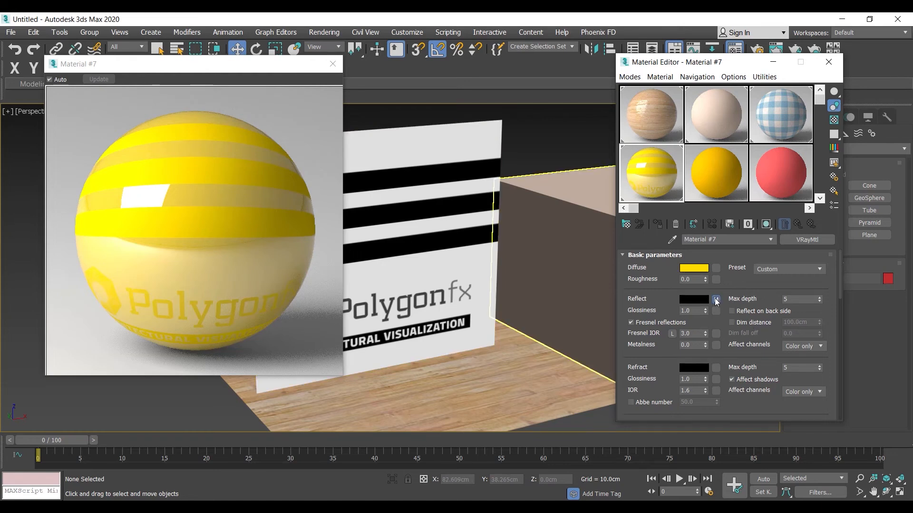
{"action": "scroll", "coordinate": [729, 299], "scroll_direction": "down", "scroll_amount": 3}
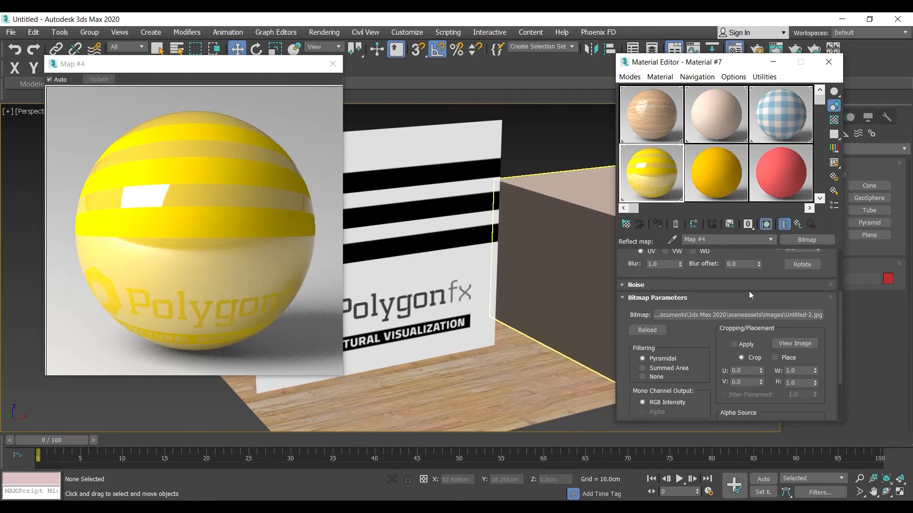
{"action": "left_click", "coordinate": [758, 314]}
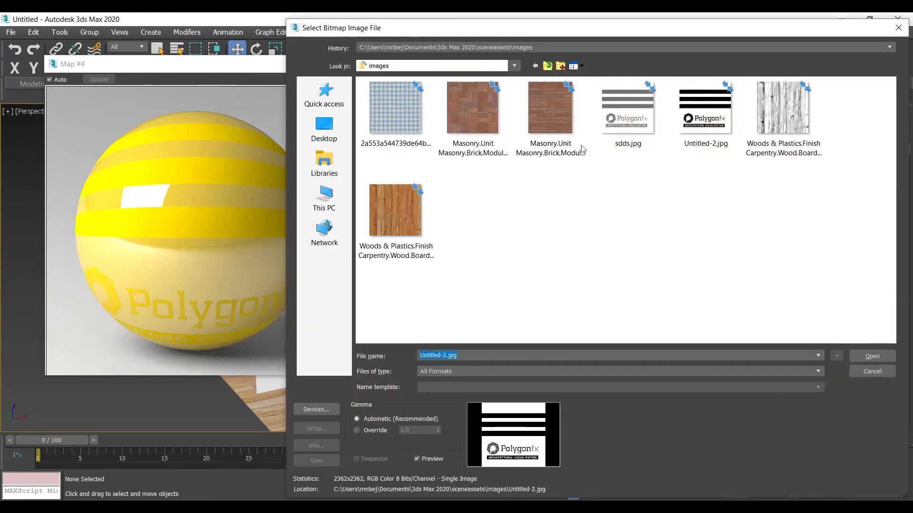
{"action": "left_click", "coordinate": [625, 112]}
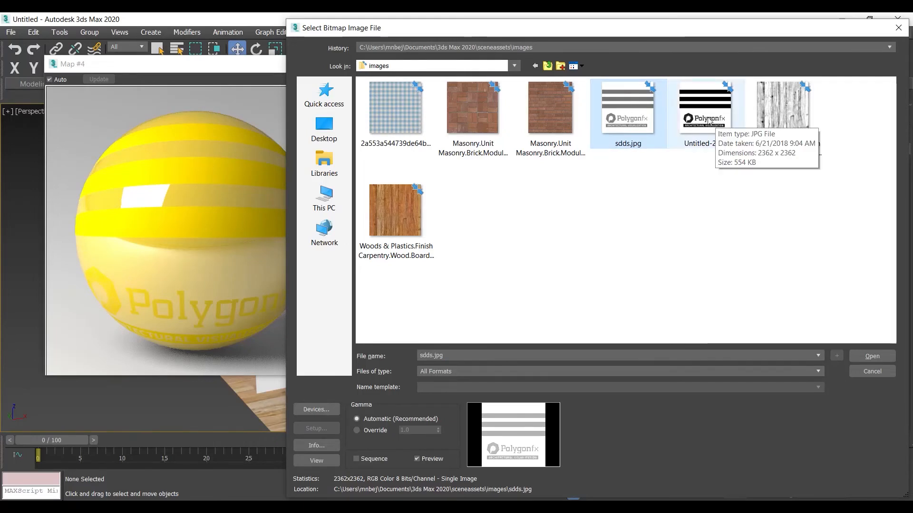
{"action": "left_click", "coordinate": [878, 358]}
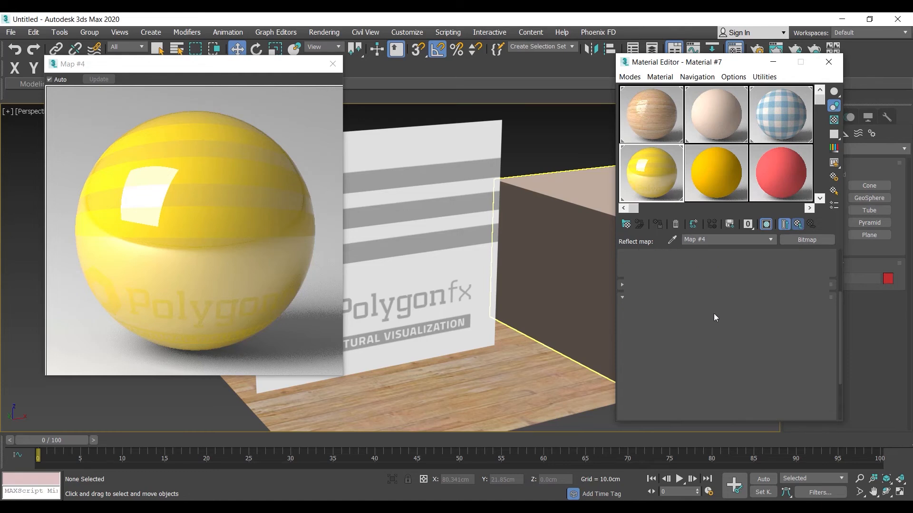
From the parent material, move the sdds.jpg map from the Reflect slot to the Refract slot using the Swap method.
{"action": "left_click_drag", "start_coordinate": [716, 300], "coordinate": [717, 369]}
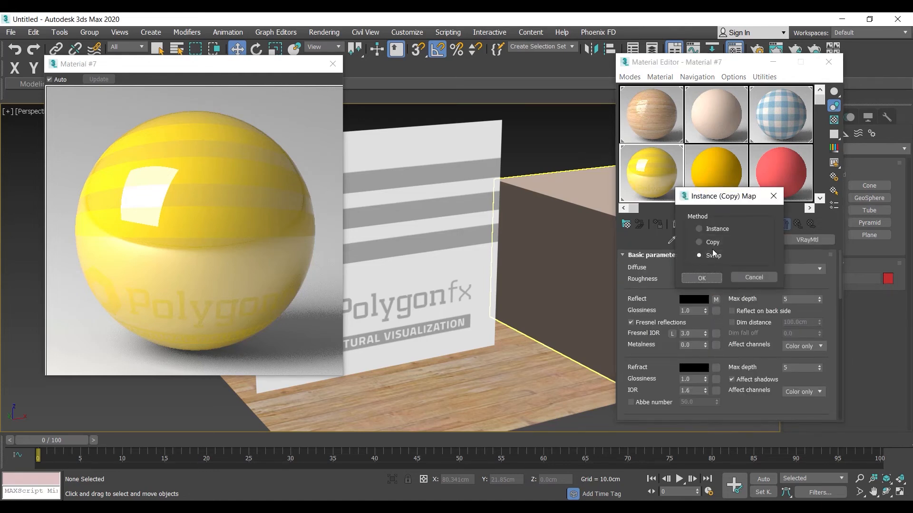
{"action": "left_click", "coordinate": [701, 277]}
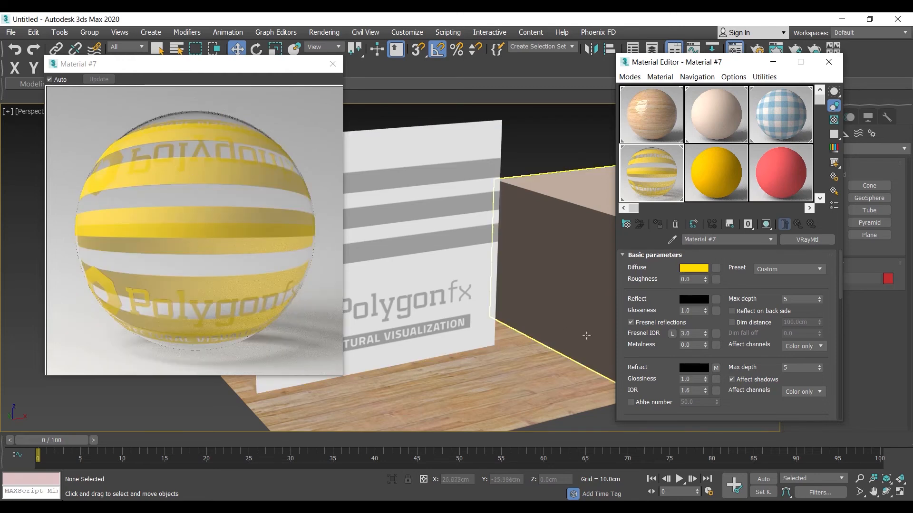
{"action": "left_click", "coordinate": [716, 299]}
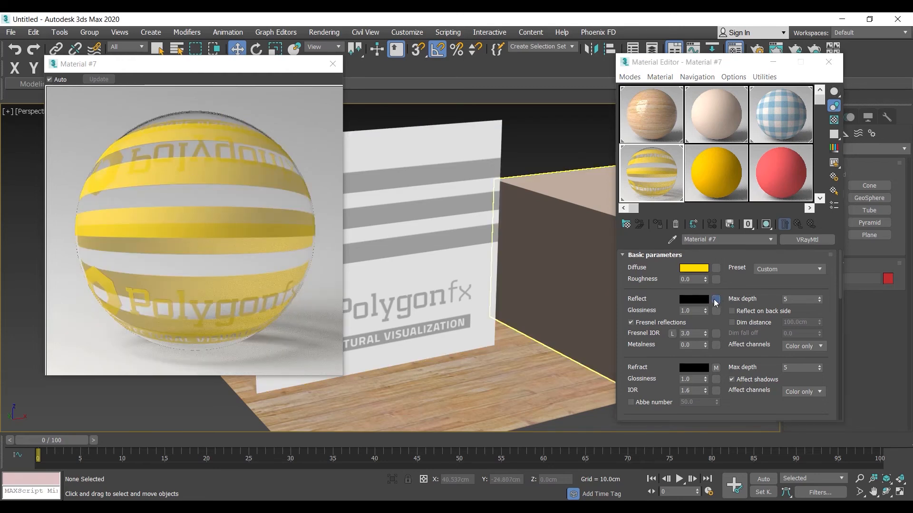
{"action": "type", "text": "bit"}
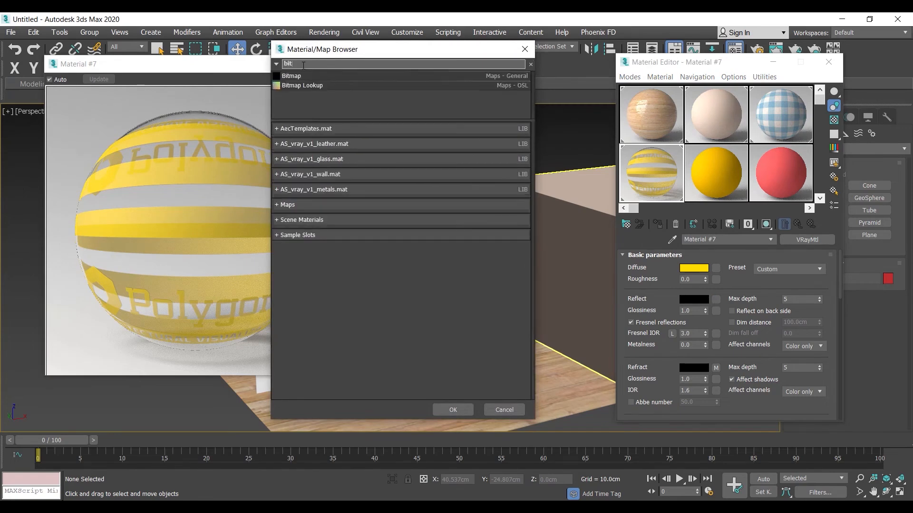
{"action": "left_click", "coordinate": [298, 77]}
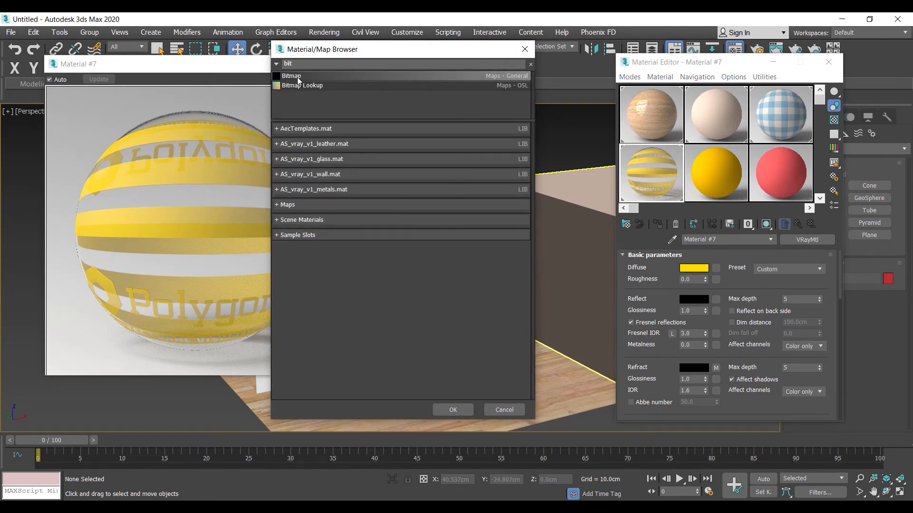
{"action": "left_click", "coordinate": [524, 49]}
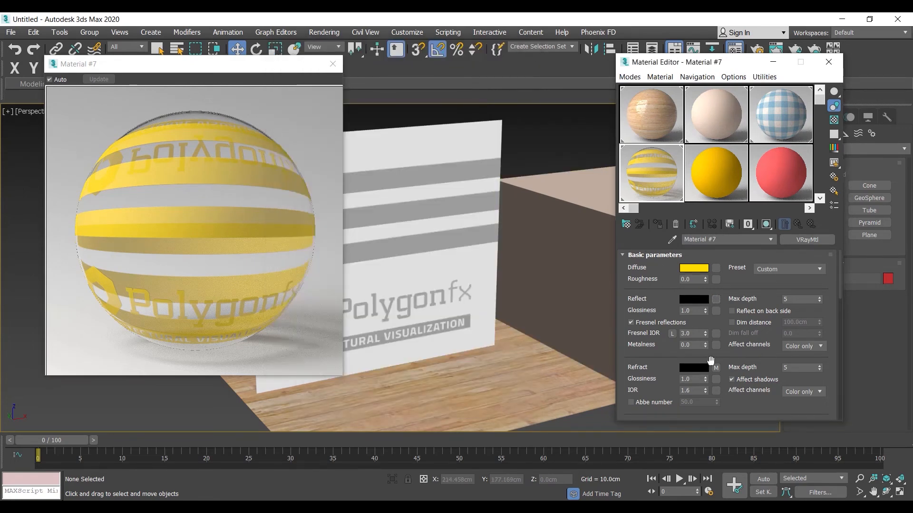
Duplicate the sdds.jpg map from the Refract slot into the Reflect slot, keeping it in both.
{"action": "left_click_drag", "start_coordinate": [716, 369], "coordinate": [715, 267]}
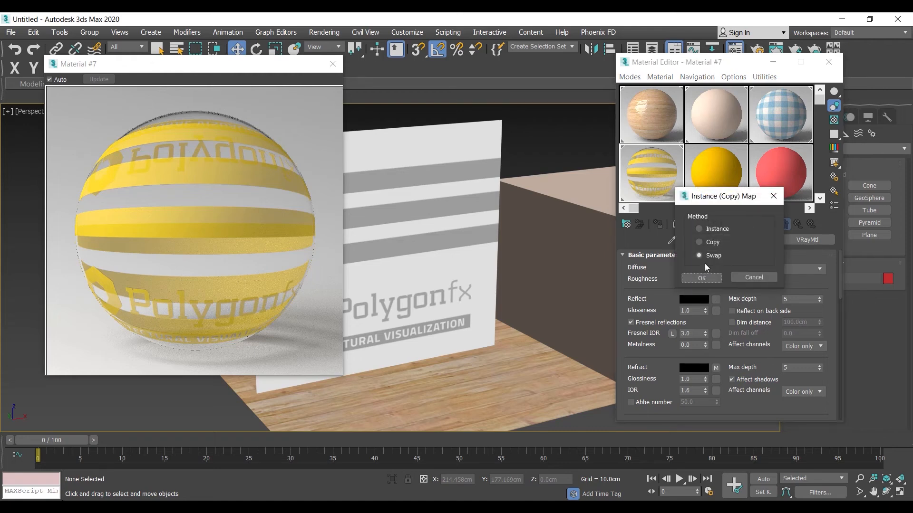
{"action": "left_click", "coordinate": [702, 278]}
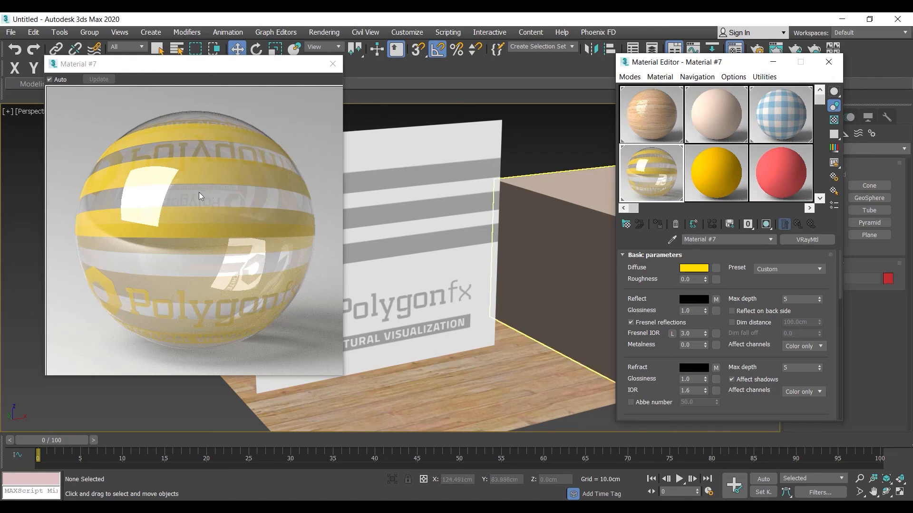
{"action": "scroll", "coordinate": [654, 285], "scroll_direction": "down", "scroll_amount": 3}
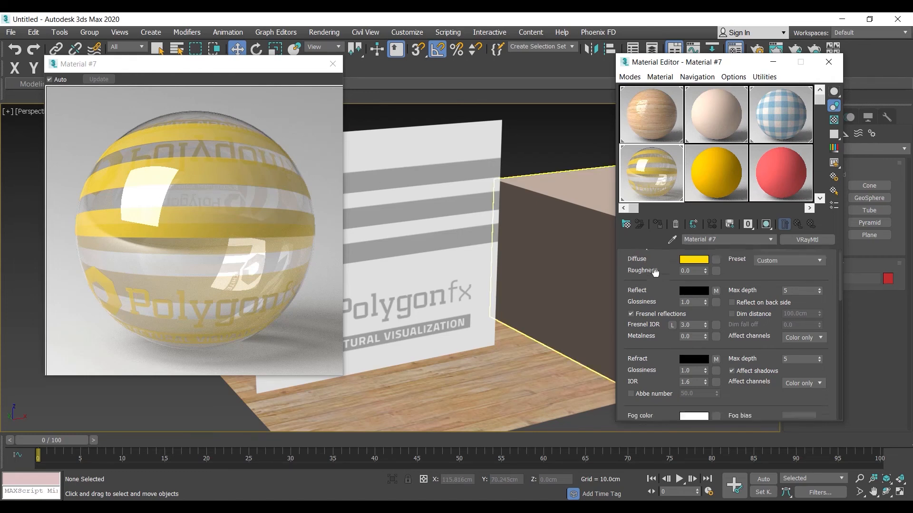
{"action": "scroll", "coordinate": [650, 269], "scroll_direction": "up", "scroll_amount": 2}
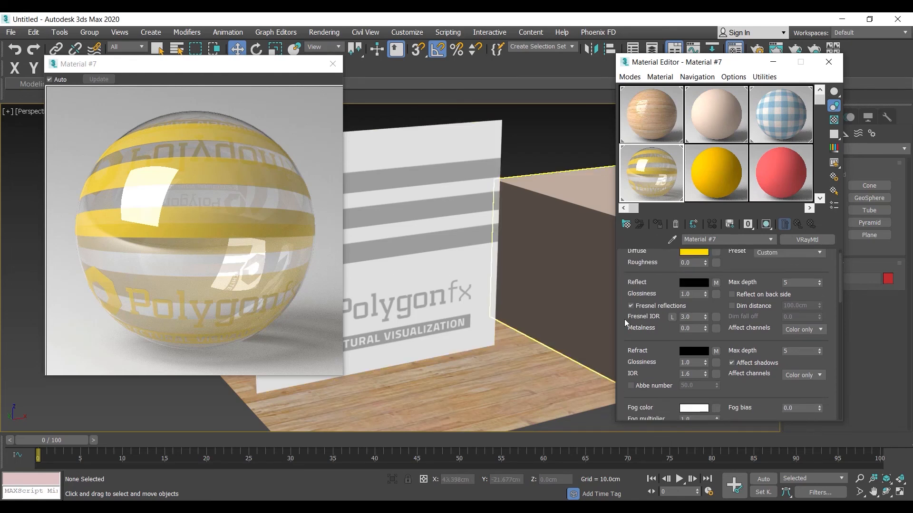
Assign the Woods & Plastics.Finish Carpentry.Wood.Boards.bump.jpg image as a Bitmap in the material's Bump map slot.
{"action": "left_click_drag", "start_coordinate": [668, 340], "coordinate": [666, 231]}
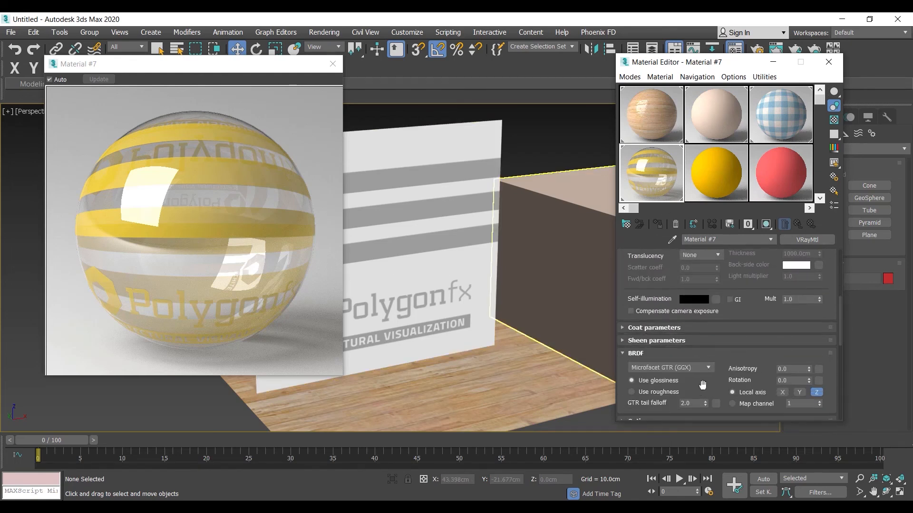
{"action": "scroll", "coordinate": [703, 387], "scroll_direction": "down", "scroll_amount": 10}
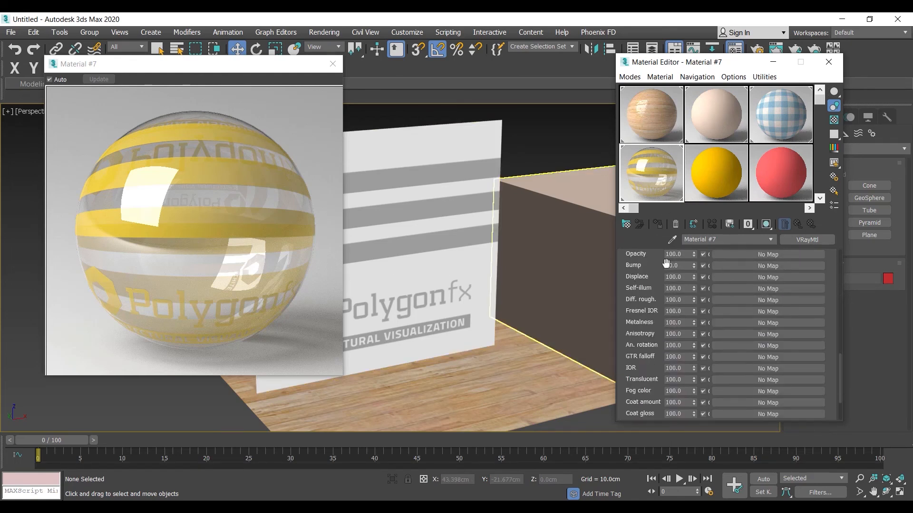
{"action": "left_click", "coordinate": [755, 265]}
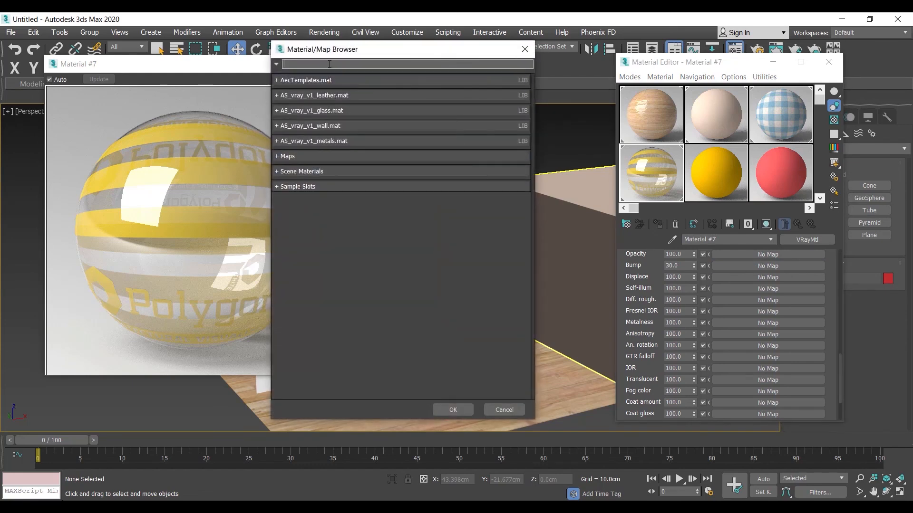
{"action": "type", "text": "bi"}
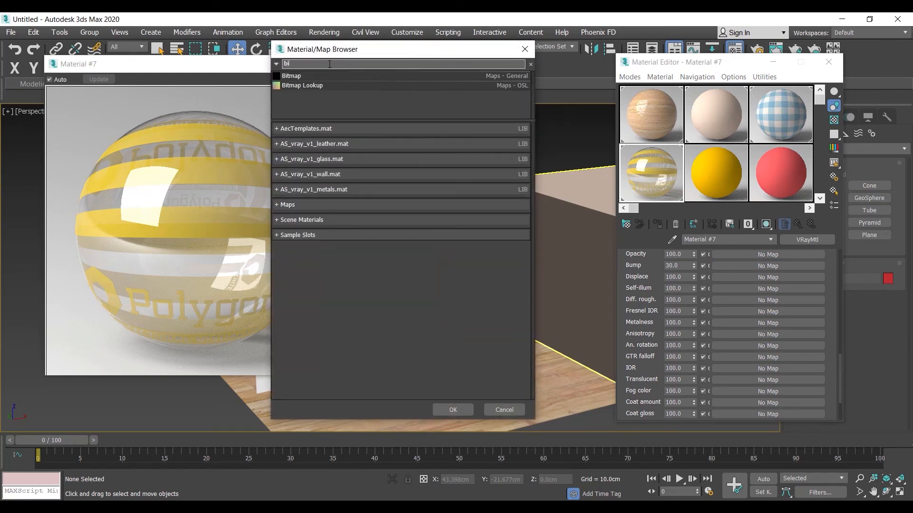
{"action": "double_click", "coordinate": [309, 74]}
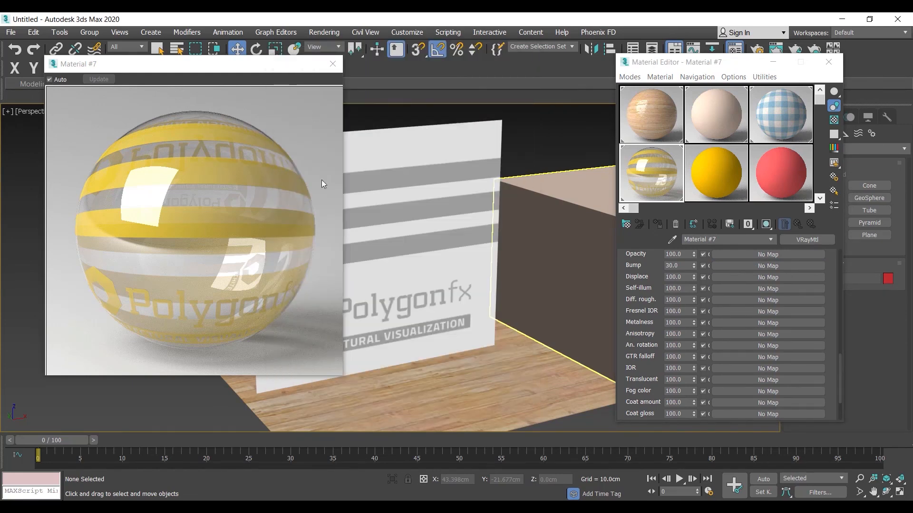
{"action": "left_click", "coordinate": [490, 115]}
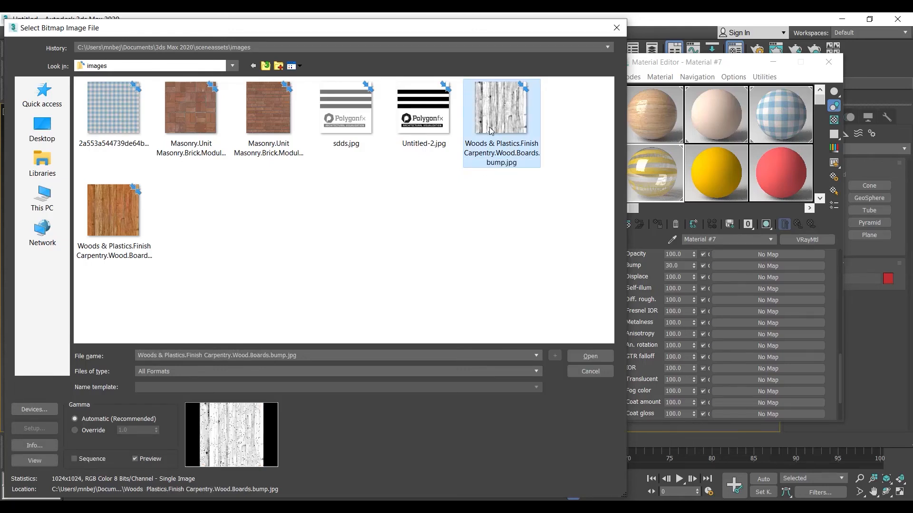
{"action": "double_click", "coordinate": [492, 132]}
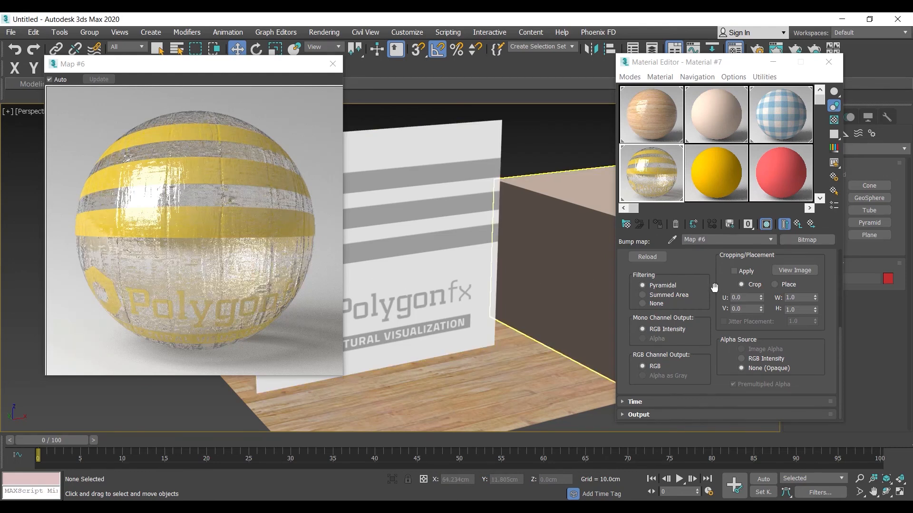
Set both the U and V tiling of the bump bitmap to 10.
{"action": "scroll", "coordinate": [718, 326], "scroll_direction": "up", "scroll_amount": 5}
{"action": "left_click_drag", "start_coordinate": [718, 326], "coordinate": [723, 346]}
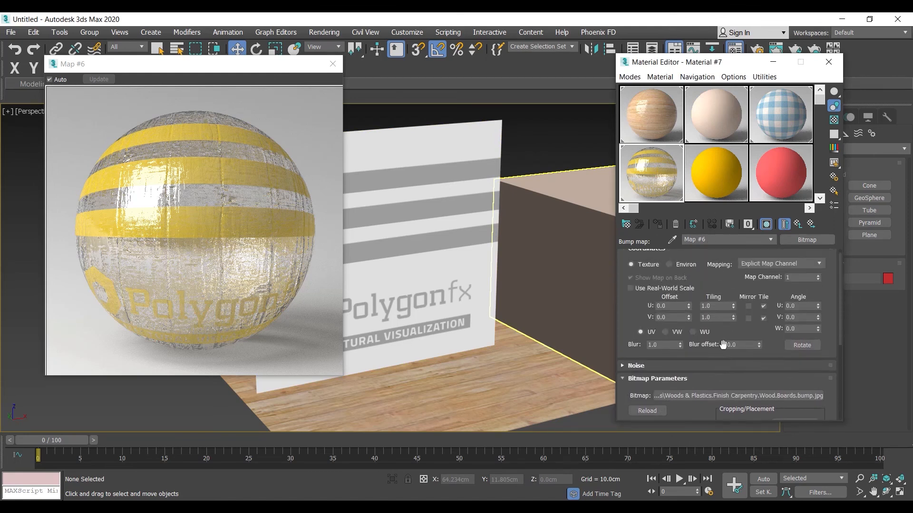
{"action": "left_click_drag", "start_coordinate": [714, 307], "coordinate": [665, 308]}
{"action": "type", "text": "10"}
{"action": "key", "text": "Tab"}
{"action": "type", "text": "10"}
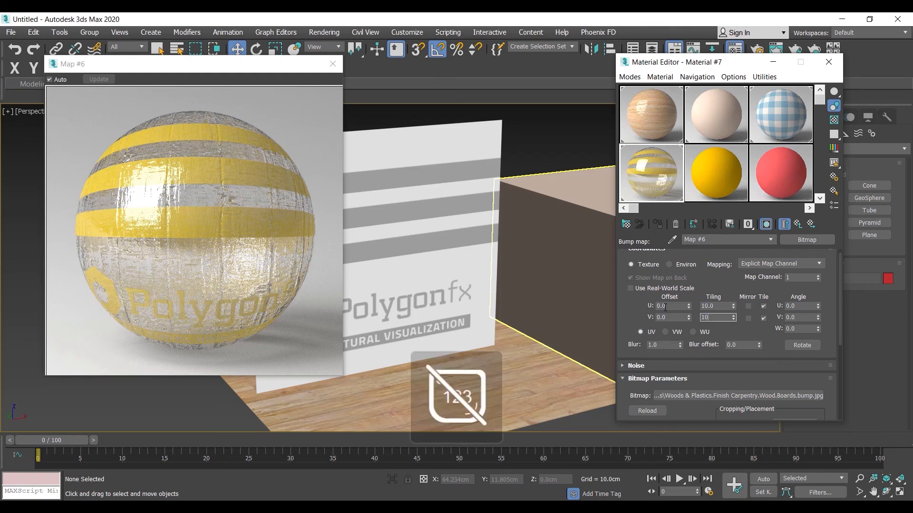
{"action": "key", "text": "Num_Lock"}
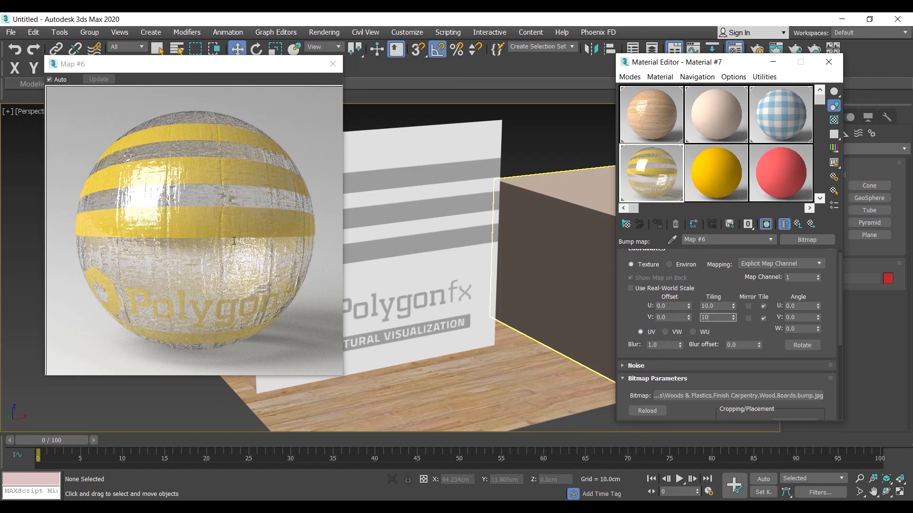
{"action": "key", "text": "Return"}
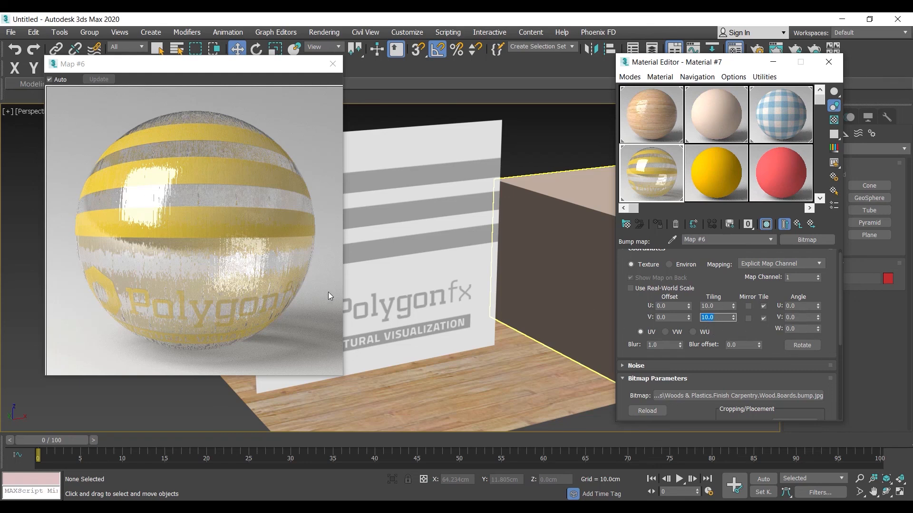
Rotate the bump bitmap by setting its W angle to 45.
{"action": "left_click", "coordinate": [801, 329]}
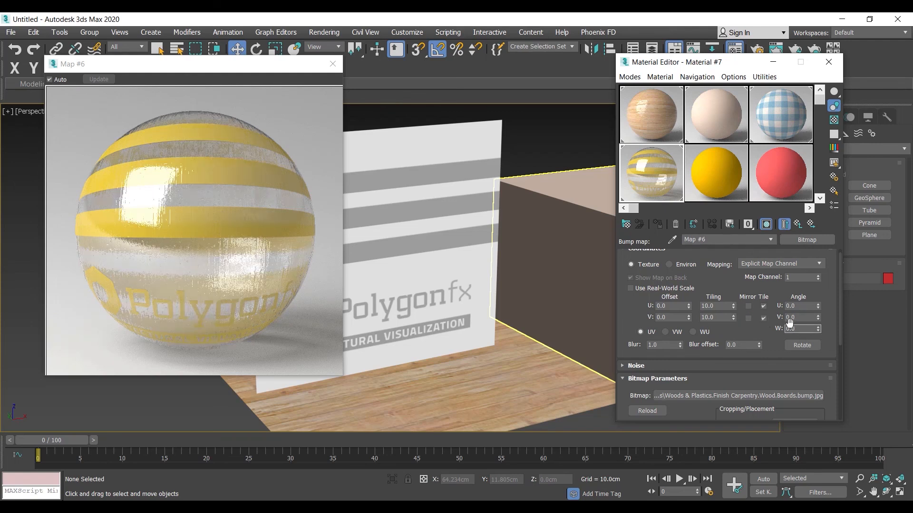
{"action": "left_click_drag", "start_coordinate": [801, 328], "coordinate": [743, 327]}
{"action": "type", "text": "45"}
{"action": "key", "text": "Return"}
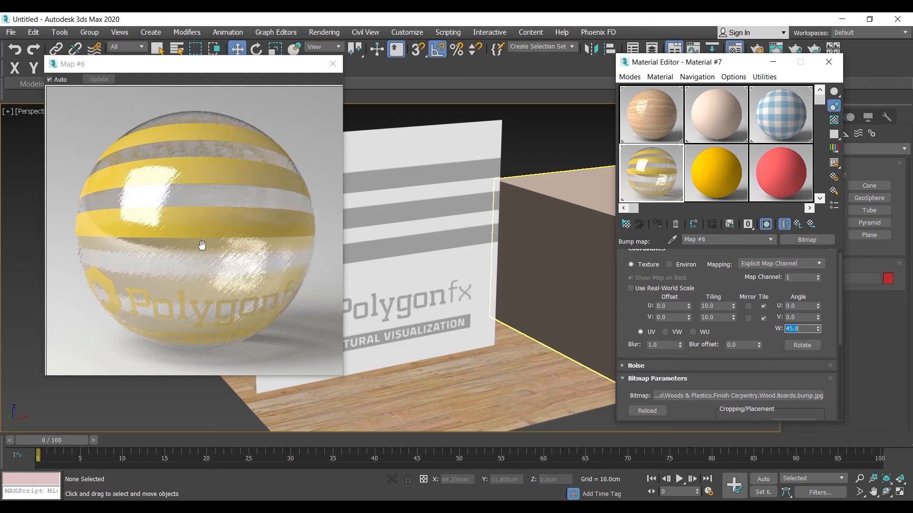
Return to the parent material and set its Bump amount to 10.
{"action": "left_click", "coordinate": [798, 225]}
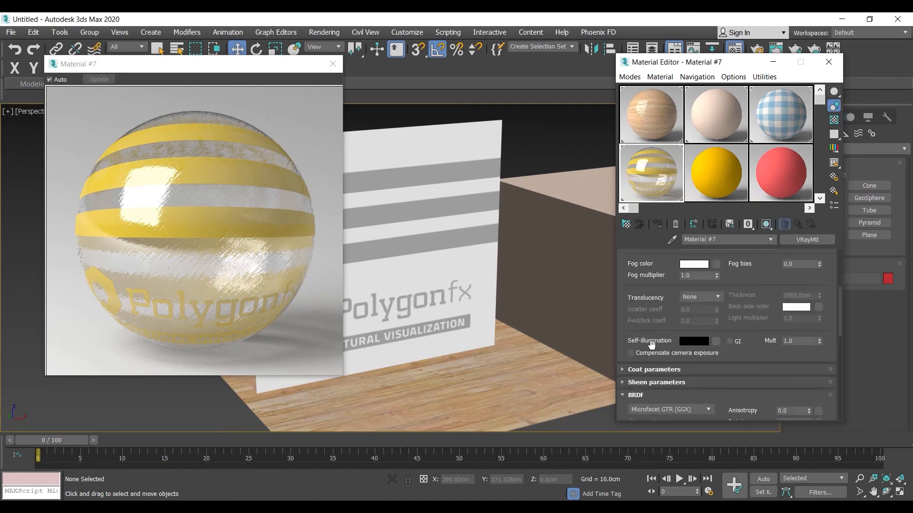
{"action": "scroll", "coordinate": [679, 301], "scroll_direction": "down", "scroll_amount": 2}
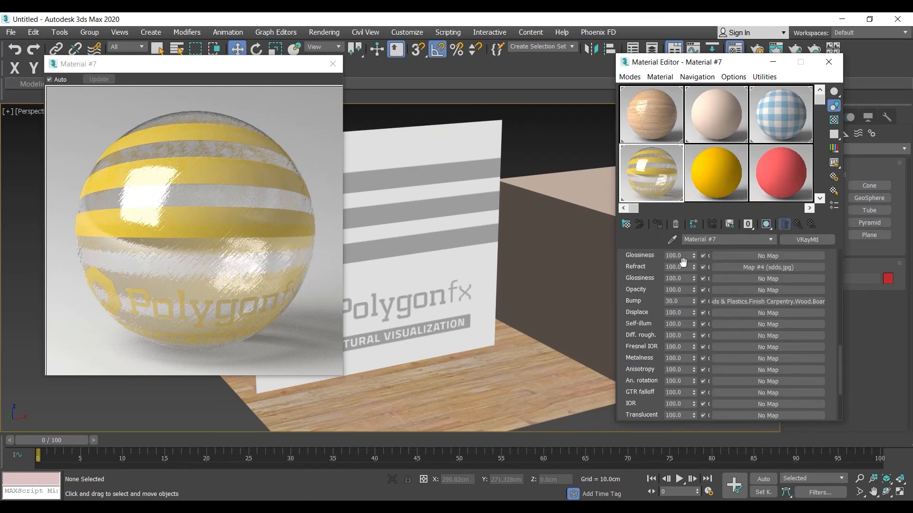
{"action": "double_click", "coordinate": [679, 302]}
{"action": "type", "text": "10"}
{"action": "key", "text": "Return"}
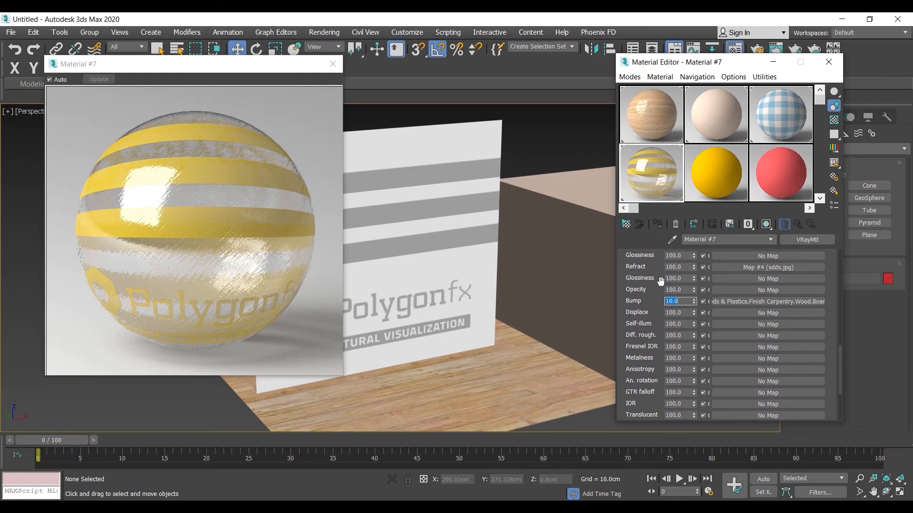